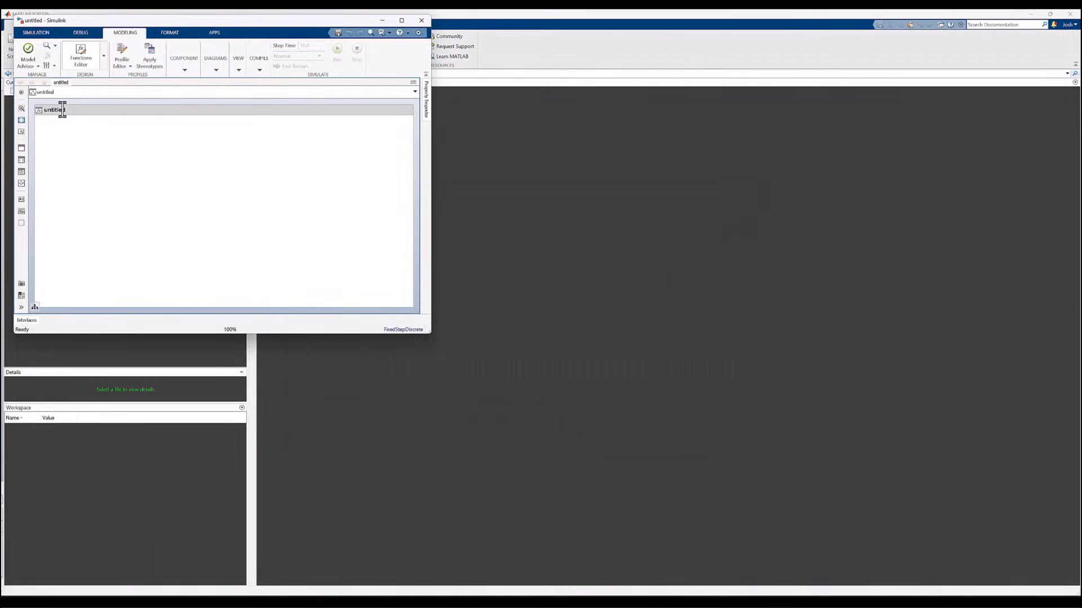
# Step: Rename the untitled architecture to AircraftSW and save the model under that name
pyautogui.press('Delete')
pyautogui.click(87, 126)
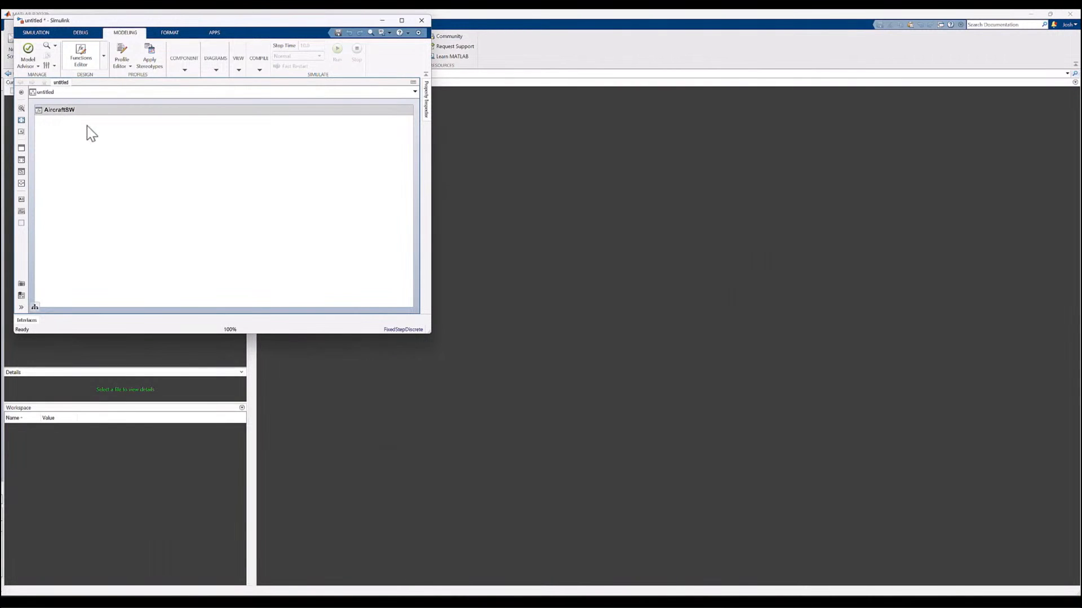
pyautogui.click(338, 33)
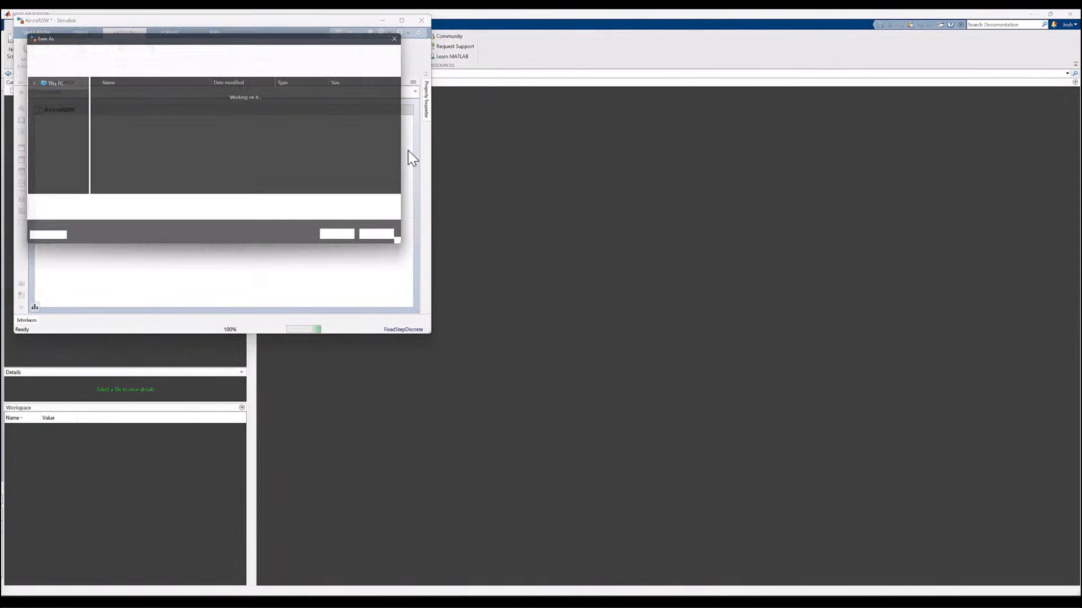
pyautogui.press('Return')
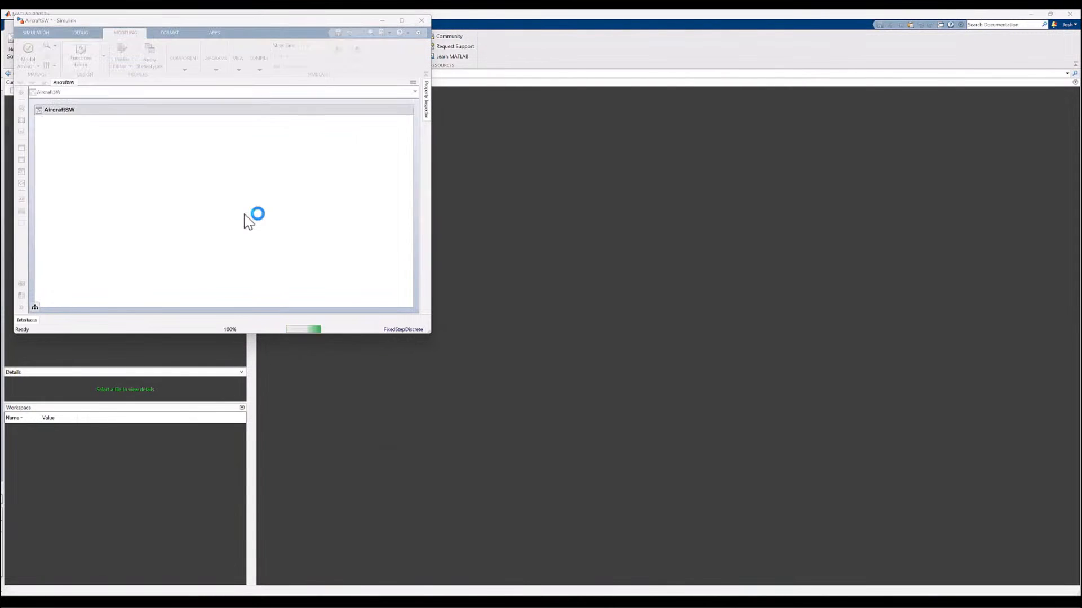
# Step: Reposition and enlarge the model window, and keep the Property Inspector docked open beside the canvas
pyautogui.moveTo(253, 20); pyautogui.dragTo(336, 53)
pyautogui.moveTo(510, 363); pyautogui.dragTo(808, 365)
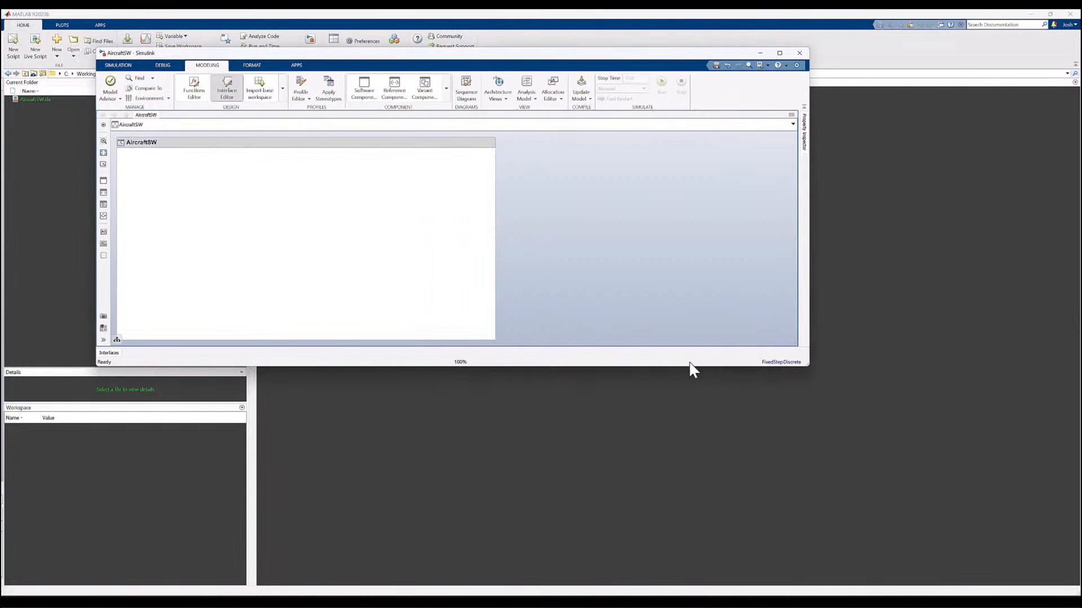
pyautogui.moveTo(692, 366); pyautogui.dragTo(691, 501)
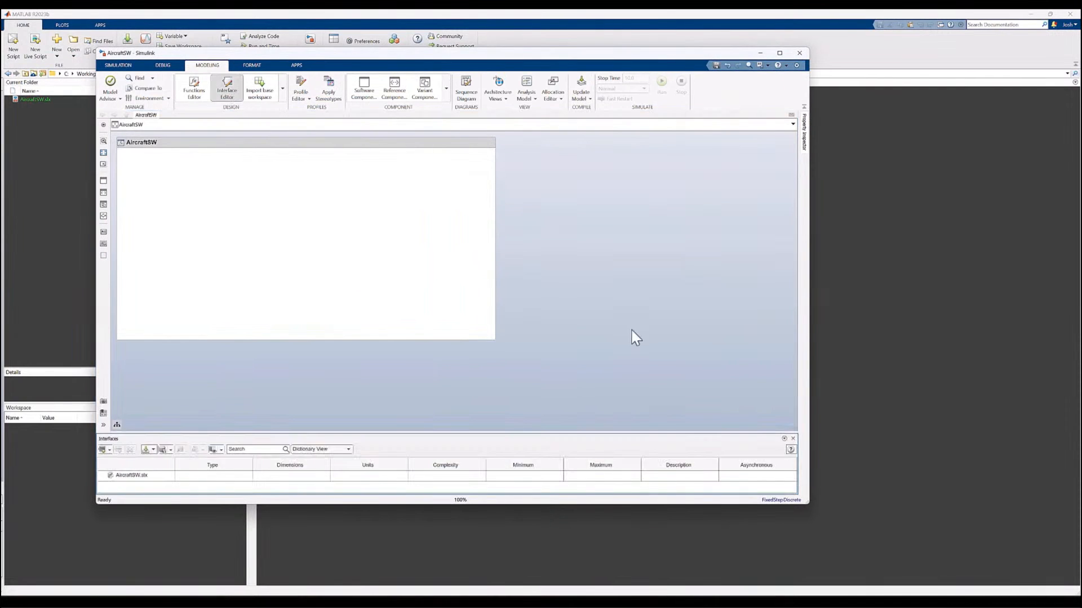
pyautogui.click(803, 134)
pyautogui.click(784, 115)
pyautogui.click(797, 133)
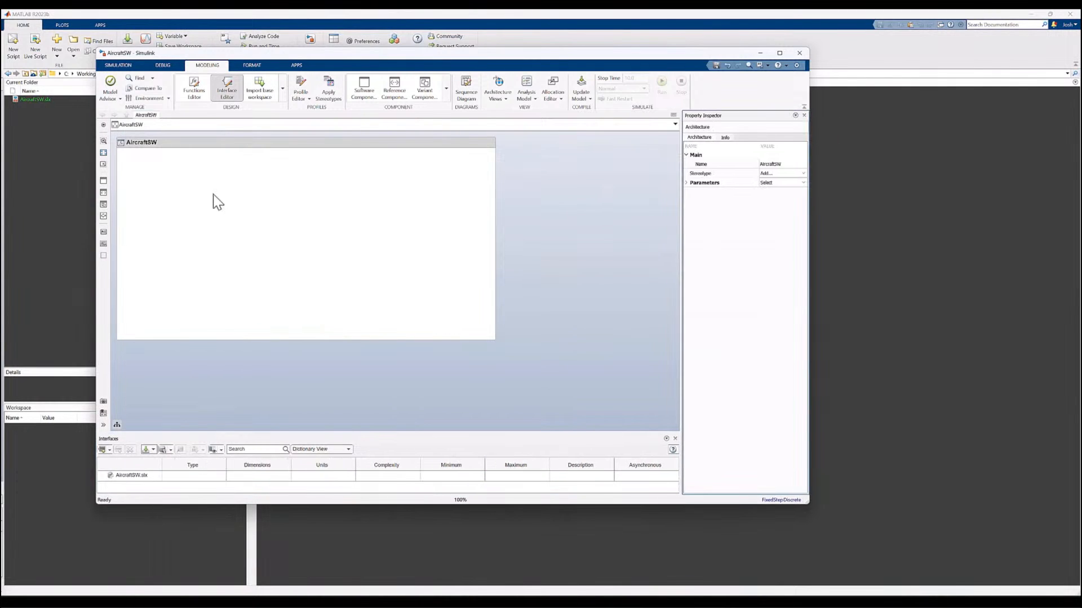
# Step: Draw a component named IOProcessing on the canvas and place a copy beside it named LandingGearSystem
pyautogui.moveTo(222, 207); pyautogui.dragTo(366, 350)
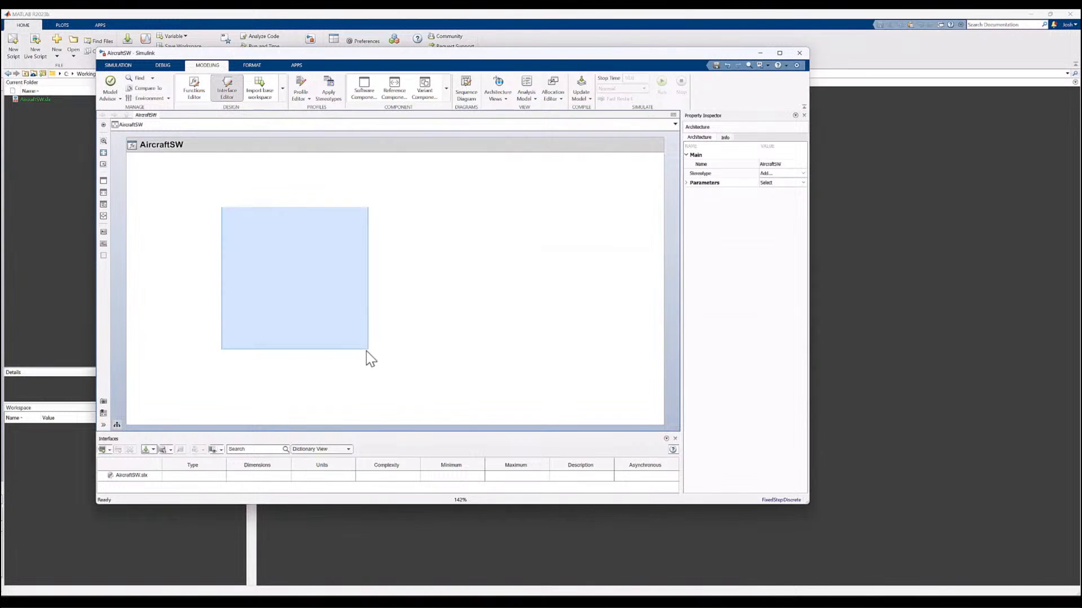
pyautogui.write('IOProcessing')
pyautogui.click(404, 239)
pyautogui.moveTo(310, 248); pyautogui.dragTo(514, 248)
pyautogui.doubleClick(457, 220)
pyautogui.write('LandingGearSystem')
pyautogui.click(192, 261)
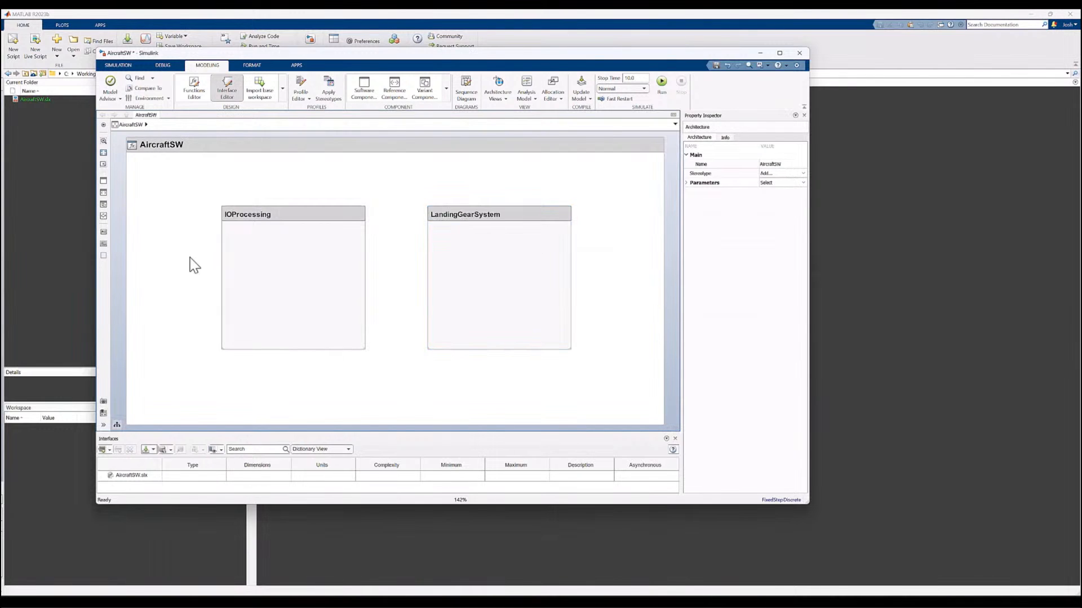
# Step: Connect new architecture input ports AircraftData_In and CockpitData_In to the IOProcessing component
pyautogui.moveTo(127, 255); pyautogui.dragTo(228, 273)
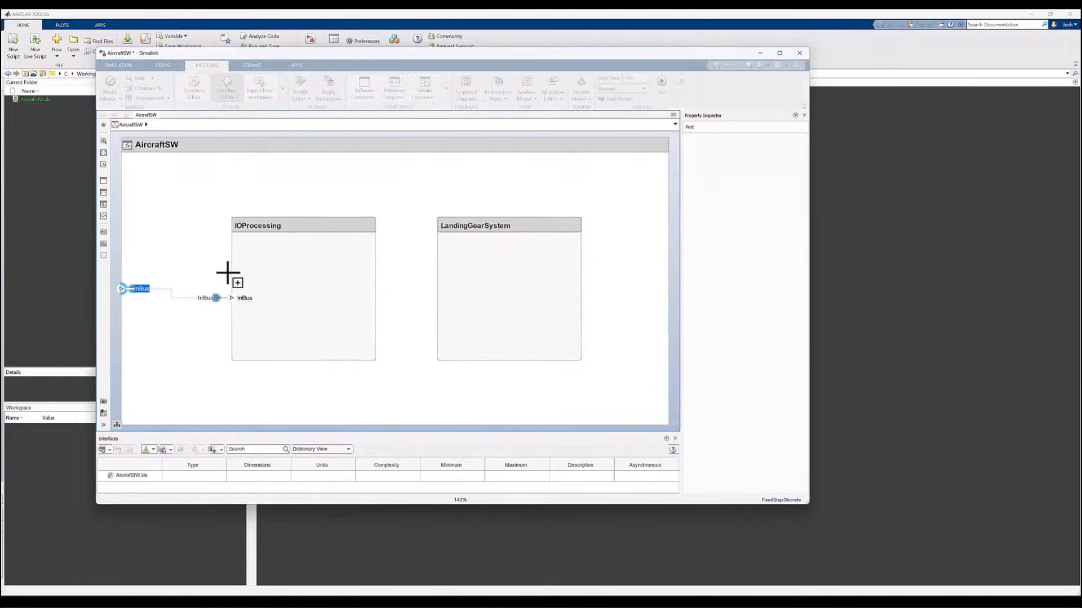
pyautogui.write('AircraftData_In')
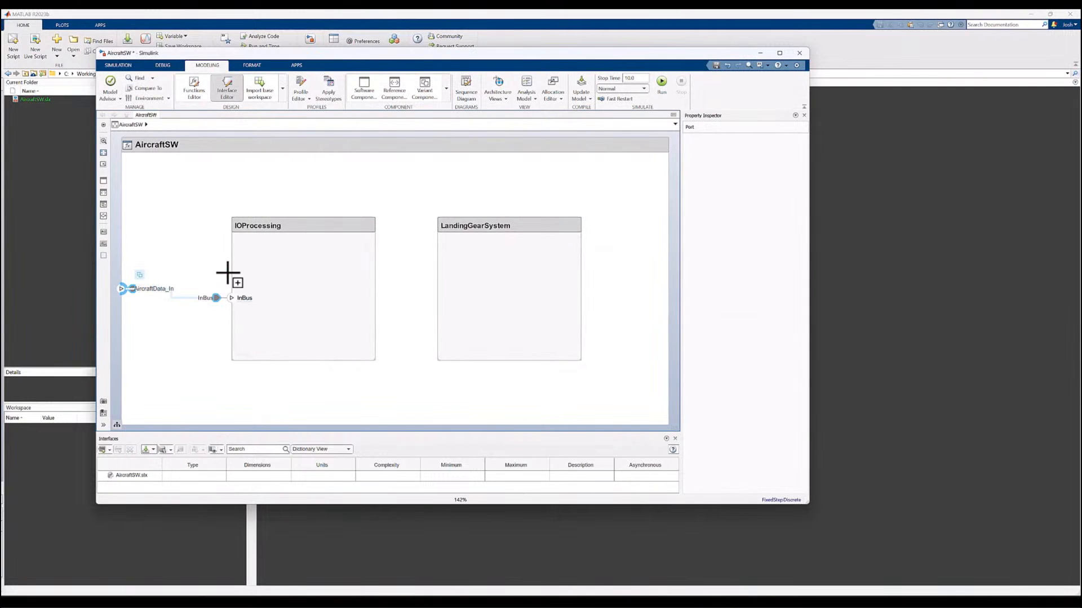
pyautogui.click(211, 262)
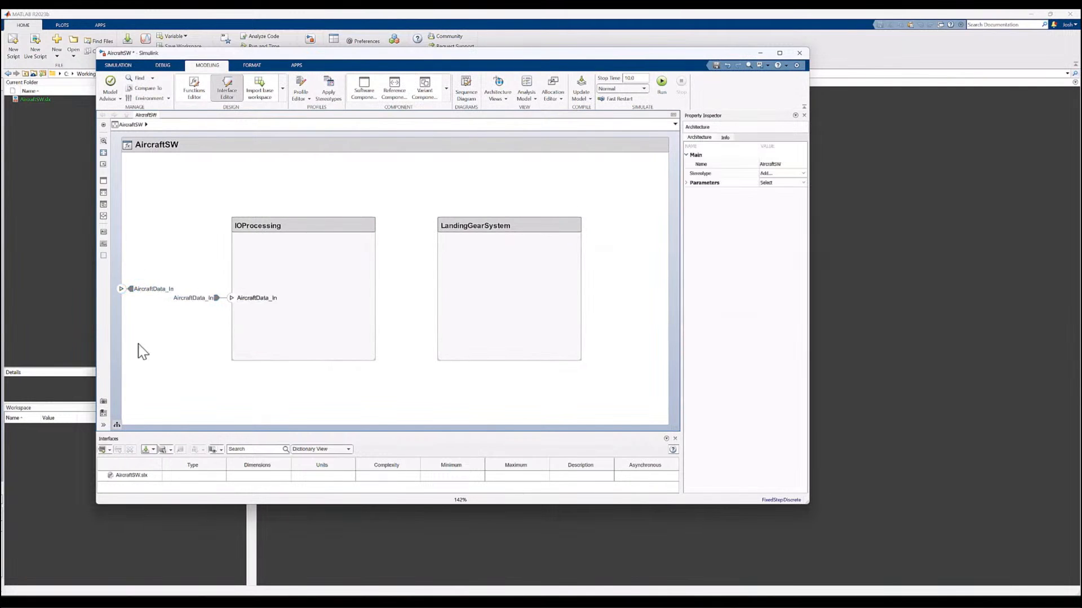
pyautogui.moveTo(124, 351); pyautogui.dragTo(234, 349)
pyautogui.write('CockpitData_In')
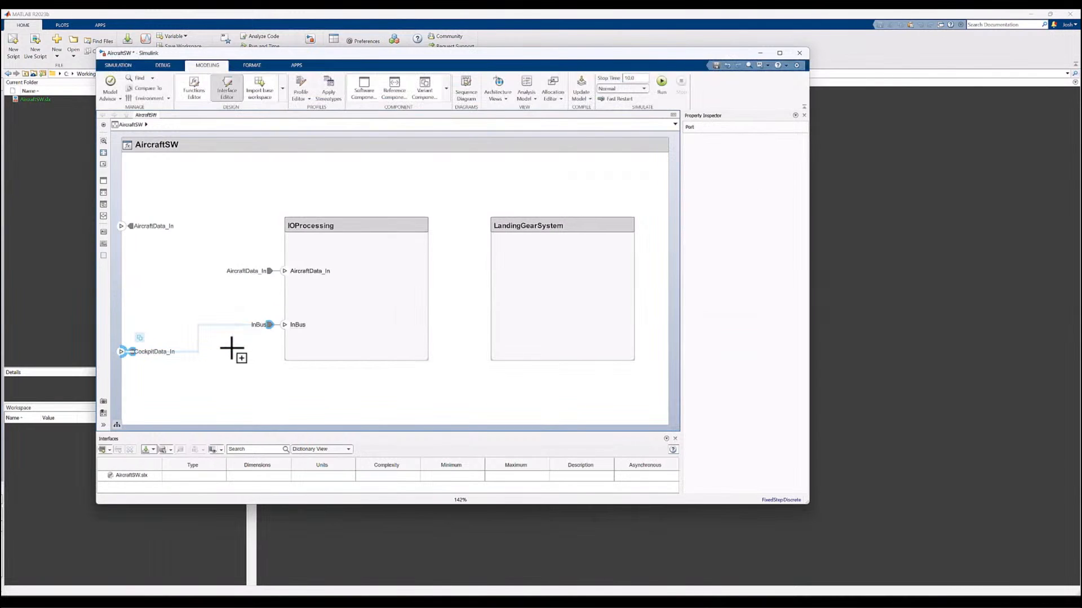
pyautogui.click(231, 349)
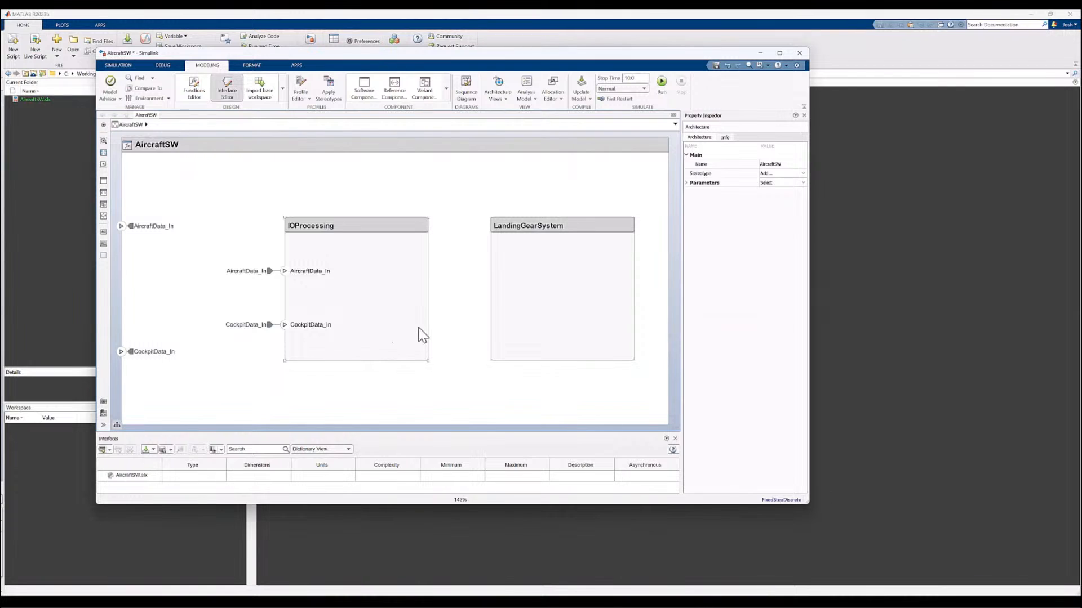
# Step: Connect IOProcessing to new architecture output ports named AircraftData_Out and CockpitData_Out
pyautogui.moveTo(428, 297); pyautogui.dragTo(663, 277)
pyautogui.write('AircraftData_Out')
pyautogui.click(661, 359)
pyautogui.moveTo(422, 336); pyautogui.dragTo(668, 342)
pyautogui.write('Coc')
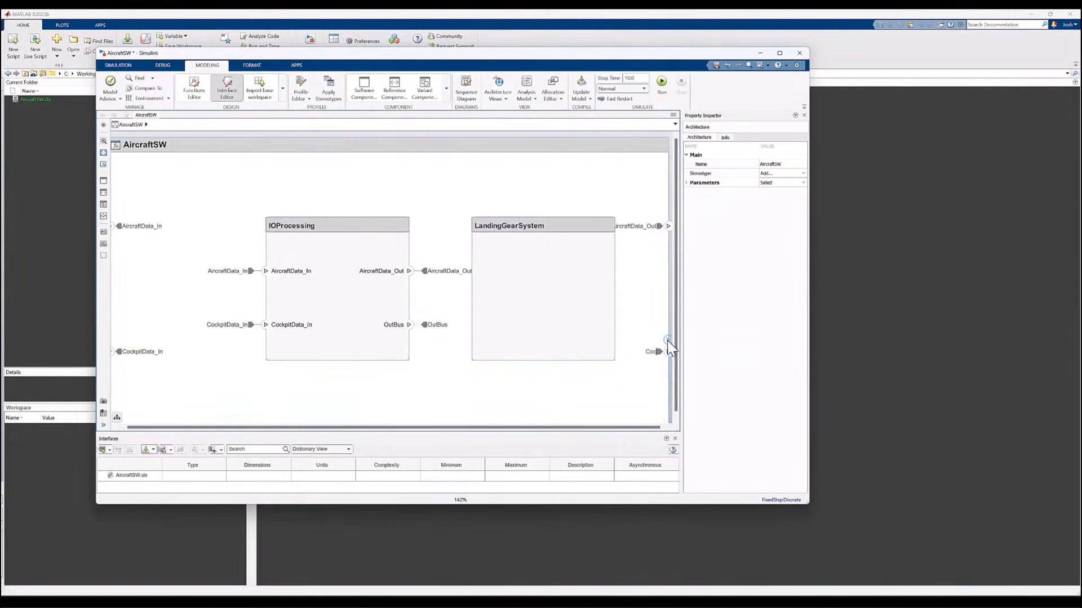
pyautogui.write('kpitData_Out')
pyautogui.press('Return')
# Step: Move the IOProcessing component away from LandingGearSystem to widen the gap between them
pyautogui.press('space')
pyautogui.moveTo(345, 286); pyautogui.dragTo(302, 286)
pyautogui.press('space')
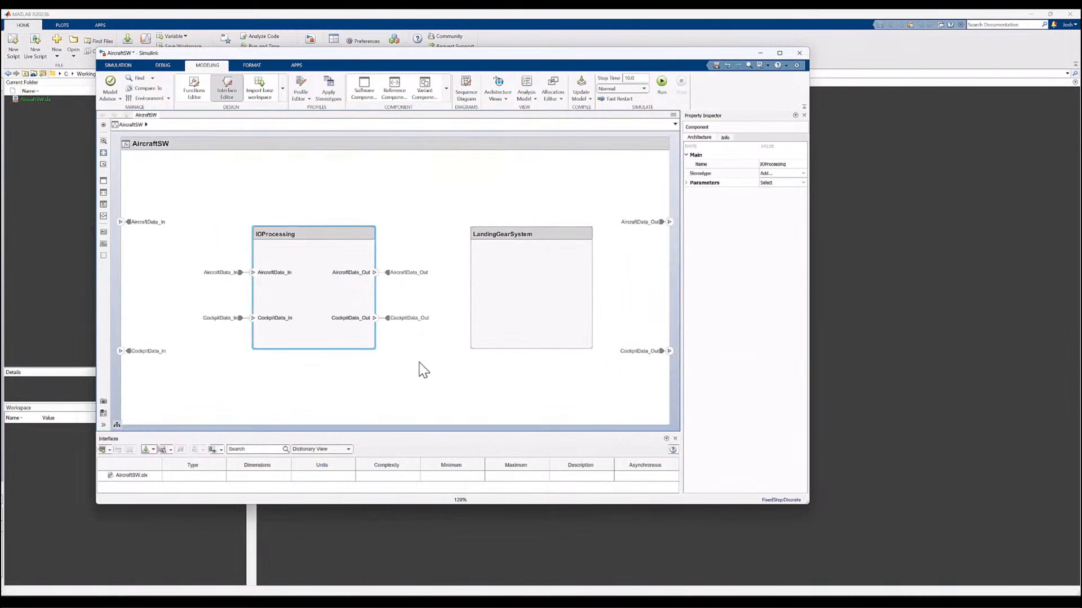
# Step: Add a server port named IOServer to IOProcessing and connect it to a matching client port on LandingGearSystem
pyautogui.click(386, 293)
pyautogui.click(375, 303)
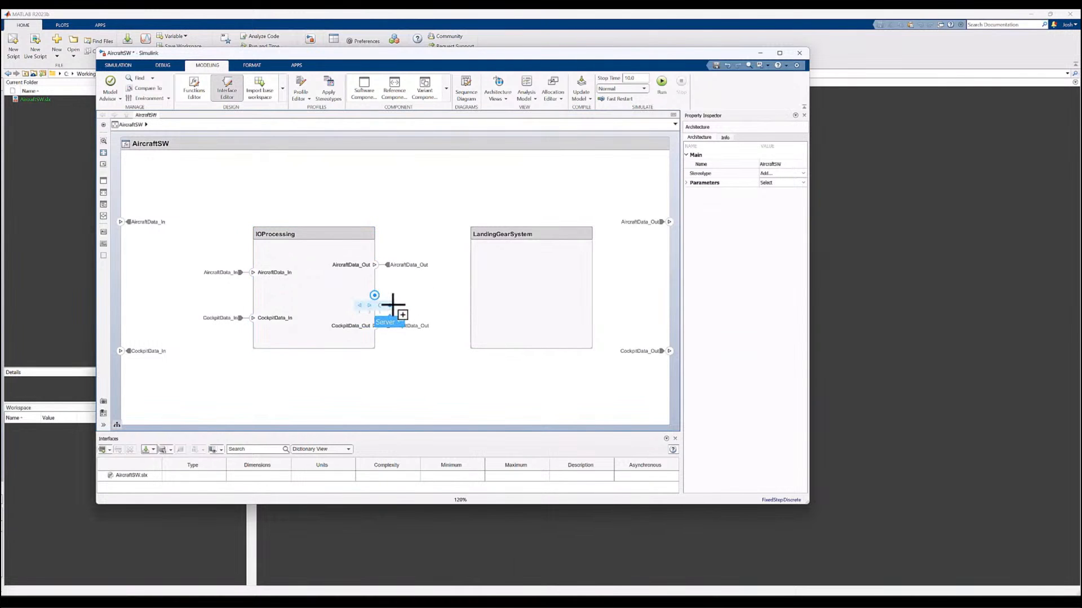
pyautogui.click(393, 306)
pyautogui.write('IOServer')
pyautogui.click(398, 298)
pyautogui.moveTo(378, 296); pyautogui.dragTo(472, 295)
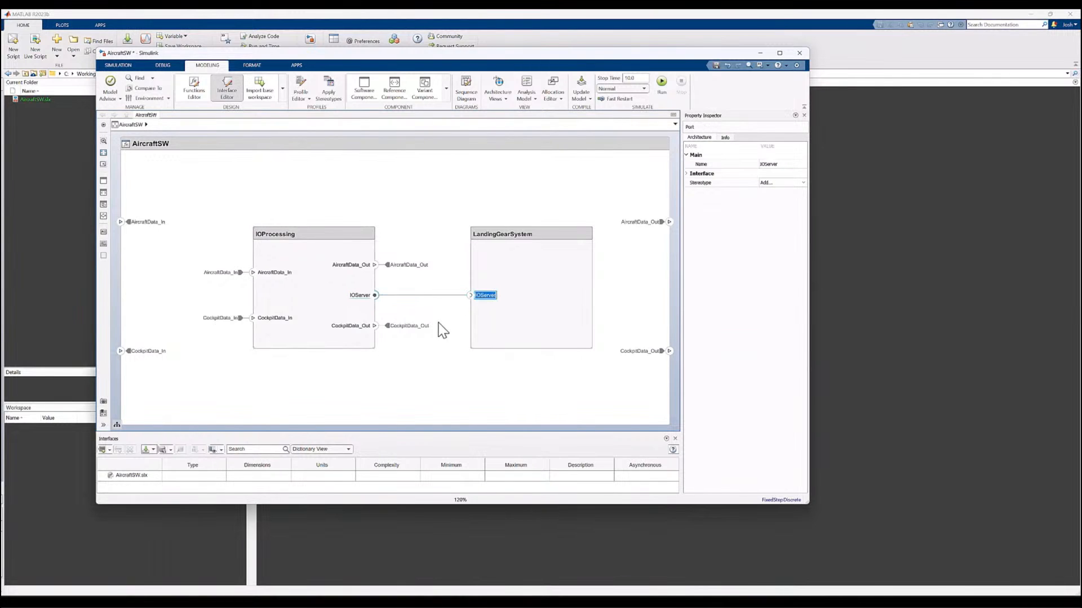
pyautogui.click(432, 386)
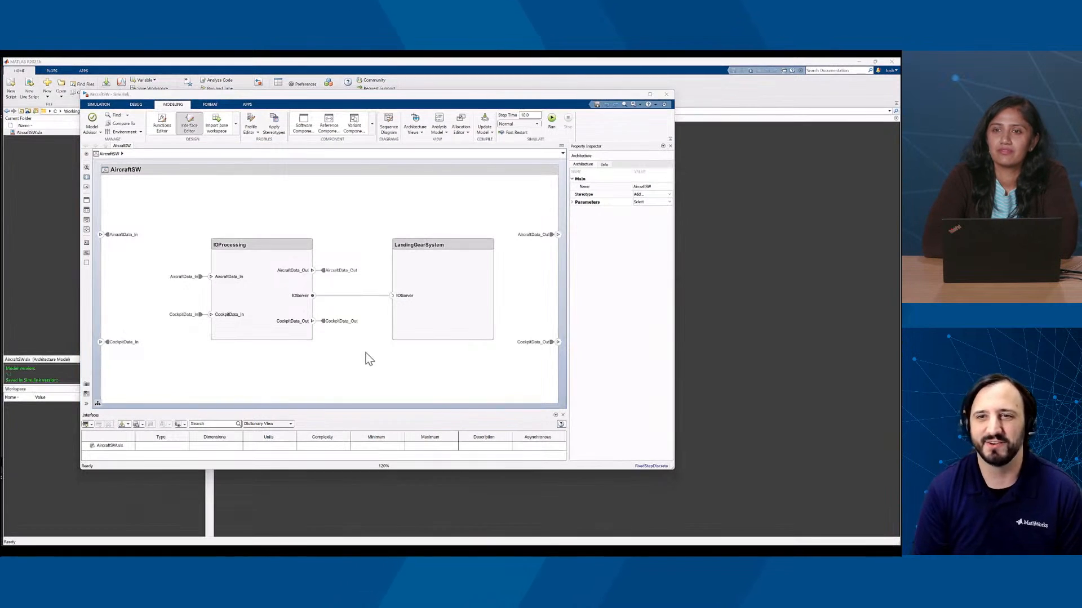
# Step: Create a new profile in the Profile Editor and name it AircraftProfile
pyautogui.click(251, 122)
pyautogui.click(285, 221)
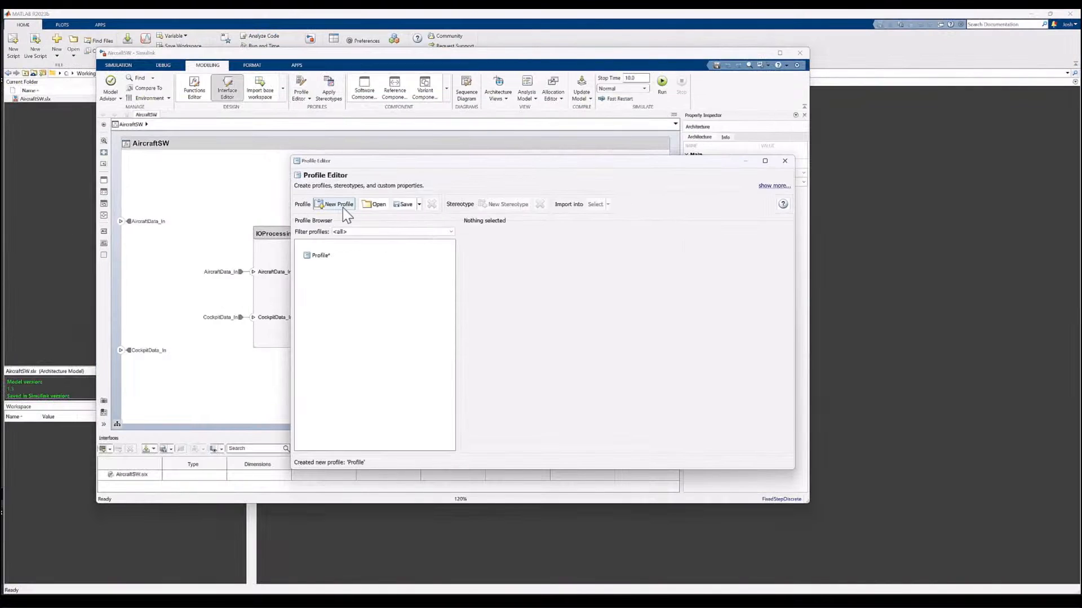
pyautogui.click(280, 263)
pyautogui.doubleClick(421, 244)
pyautogui.write('AircraftProfile')
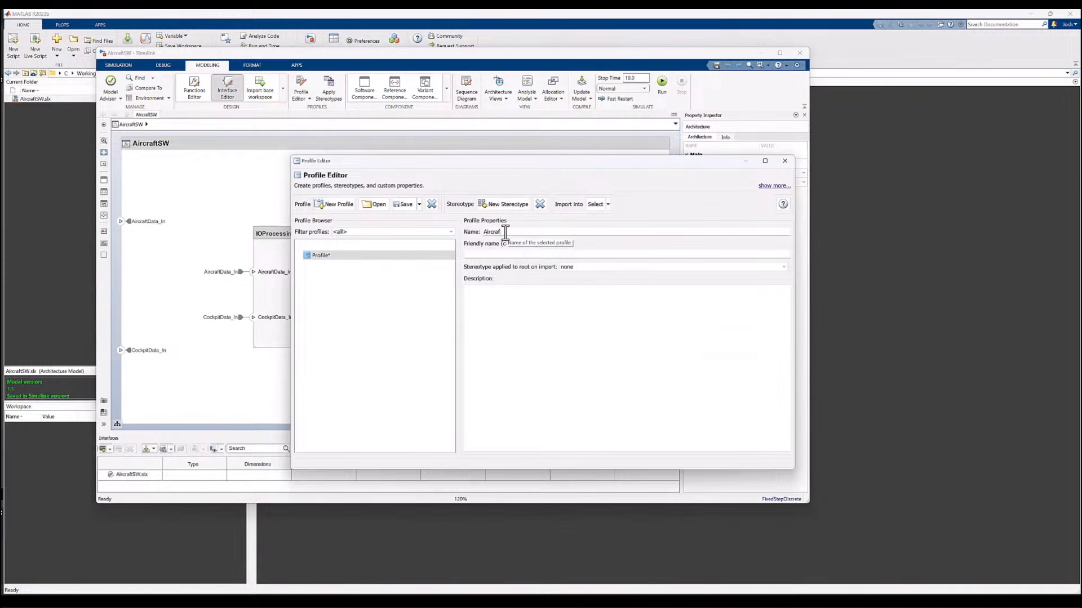
pyautogui.press('Return')
pyautogui.click(394, 260)
# Step: Add a stereotype named SoftwareElement to AircraftProfile and make it abstract
pyautogui.click(499, 203)
pyautogui.click(329, 267)
pyautogui.doubleClick(518, 242)
pyautogui.write('SoftwareElement')
pyautogui.press('Return')
pyautogui.click(467, 284)
# Step: Add a Latency property to SoftwareElement with type uint32 and unit ms
pyautogui.click(472, 327)
pyautogui.write('Latency')
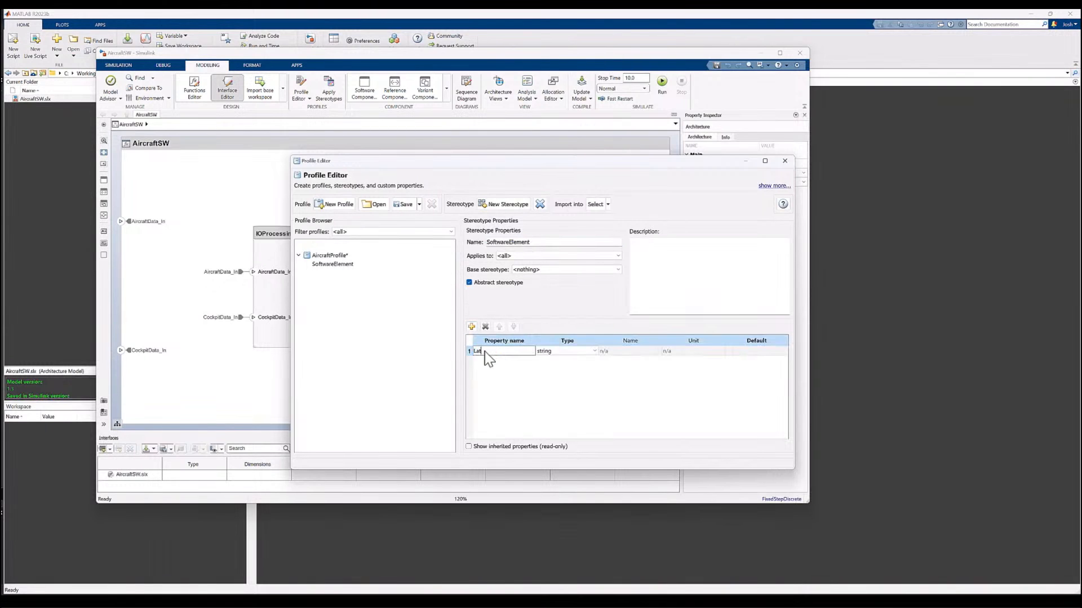
pyautogui.press('Return')
pyautogui.click(593, 351)
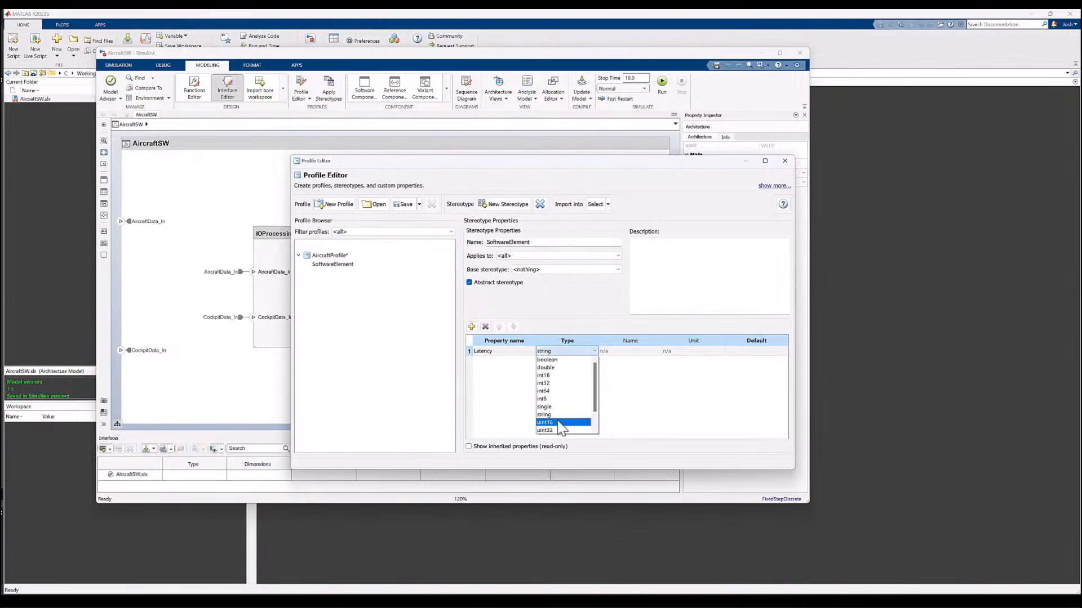
pyautogui.click(555, 430)
pyautogui.click(678, 351)
pyautogui.write('m')
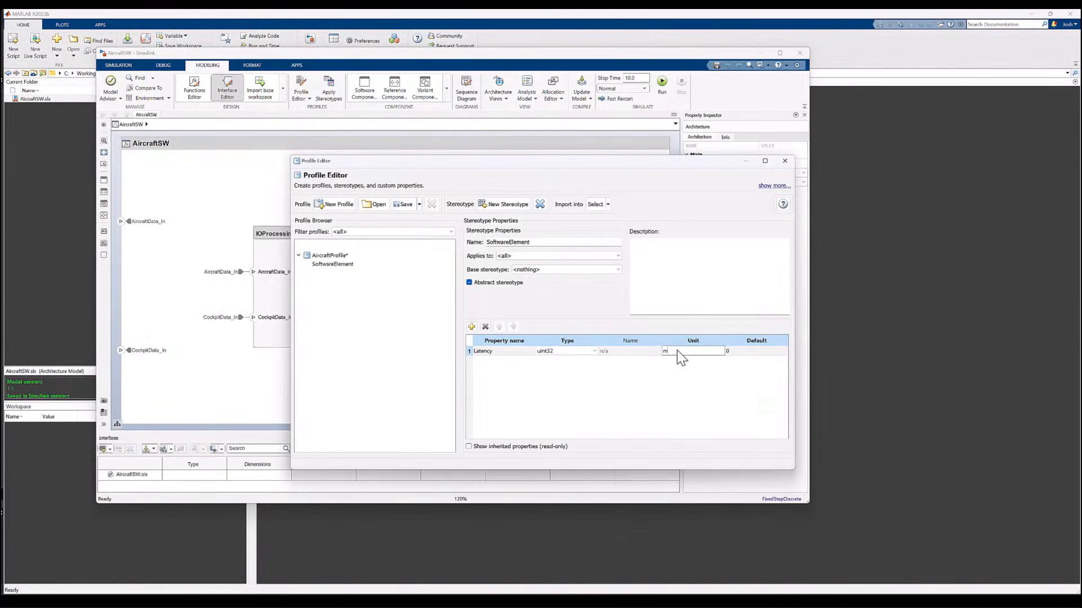
pyautogui.write('s')
pyautogui.press('Return')
# Step: Add a stereotype named DALComponent to AircraftProfile that applies to Component
pyautogui.click(505, 204)
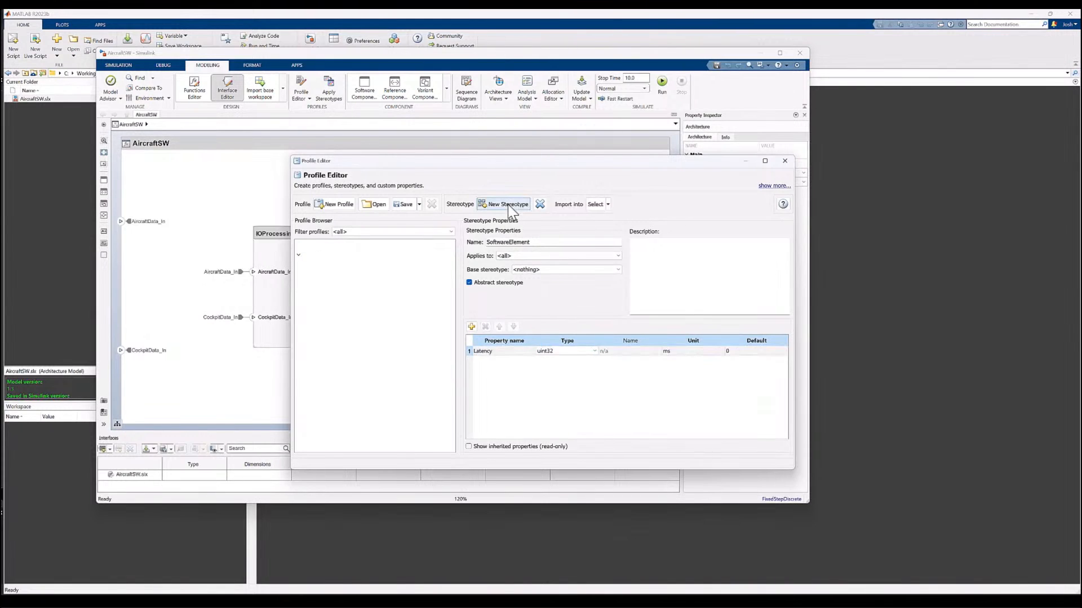
pyautogui.doubleClick(496, 242)
pyautogui.write('DALComponent')
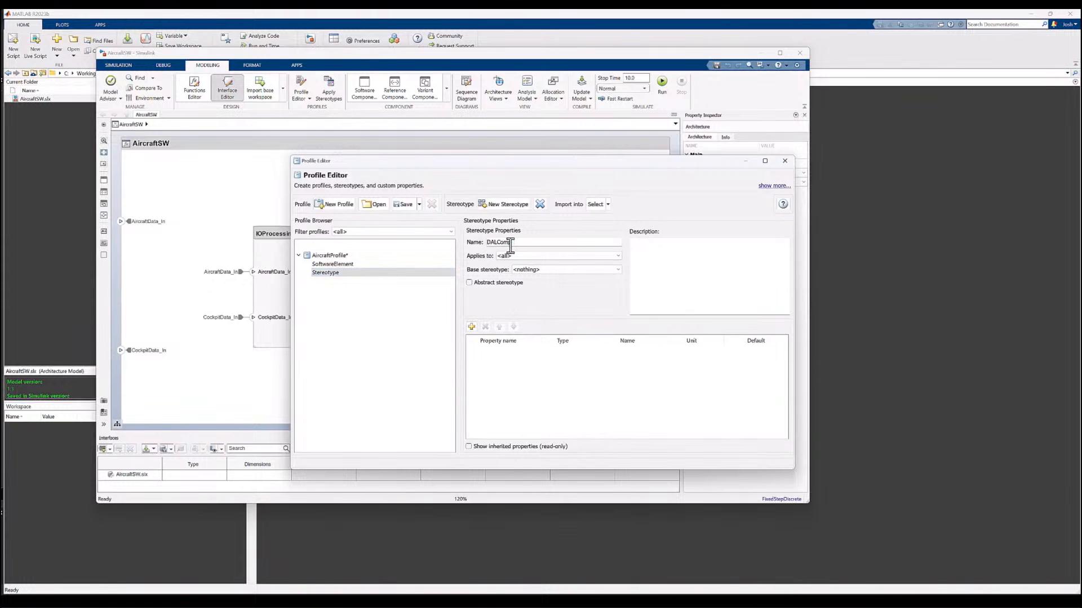
pyautogui.press('Return')
pyautogui.click(504, 256)
pyautogui.click(510, 271)
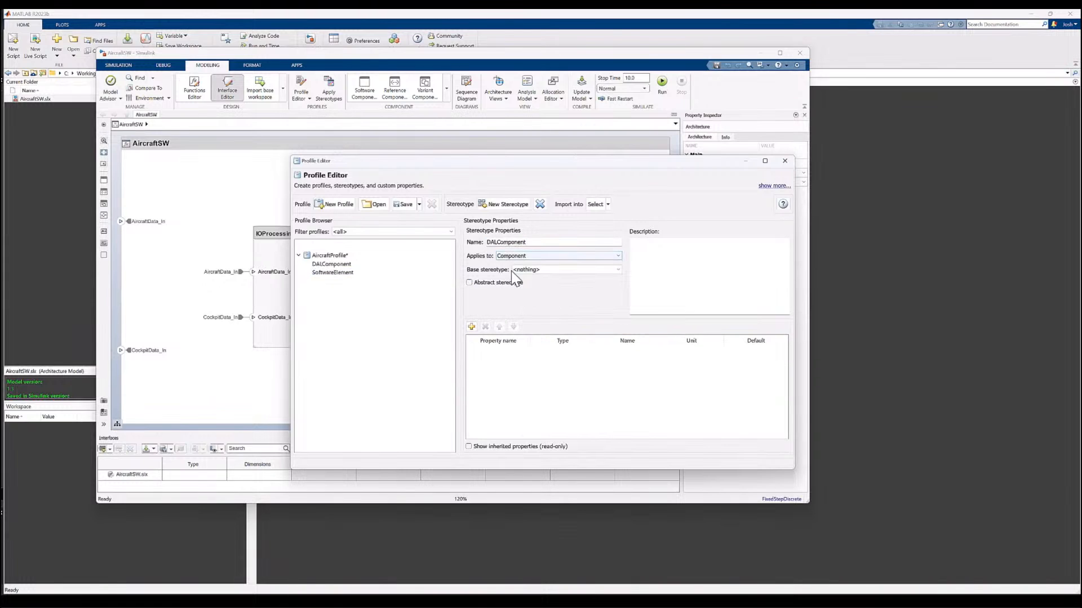
# Step: Make DALComponent abstract with base stereotype AircraftProfile.SoftwareElement, and show its inherited properties
pyautogui.click(469, 284)
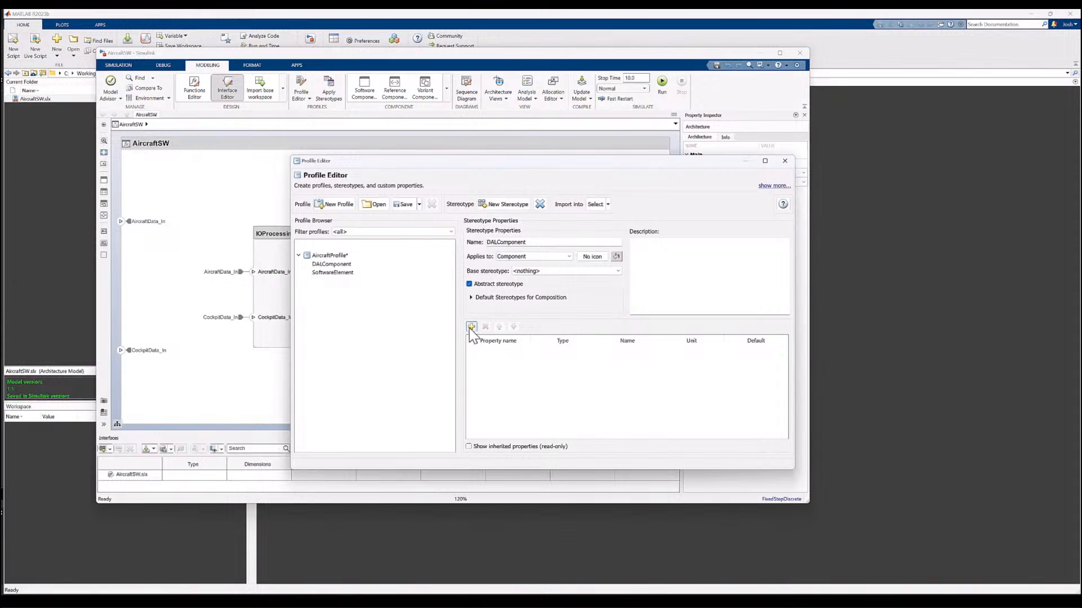
pyautogui.click(542, 271)
pyautogui.click(544, 286)
pyautogui.click(469, 446)
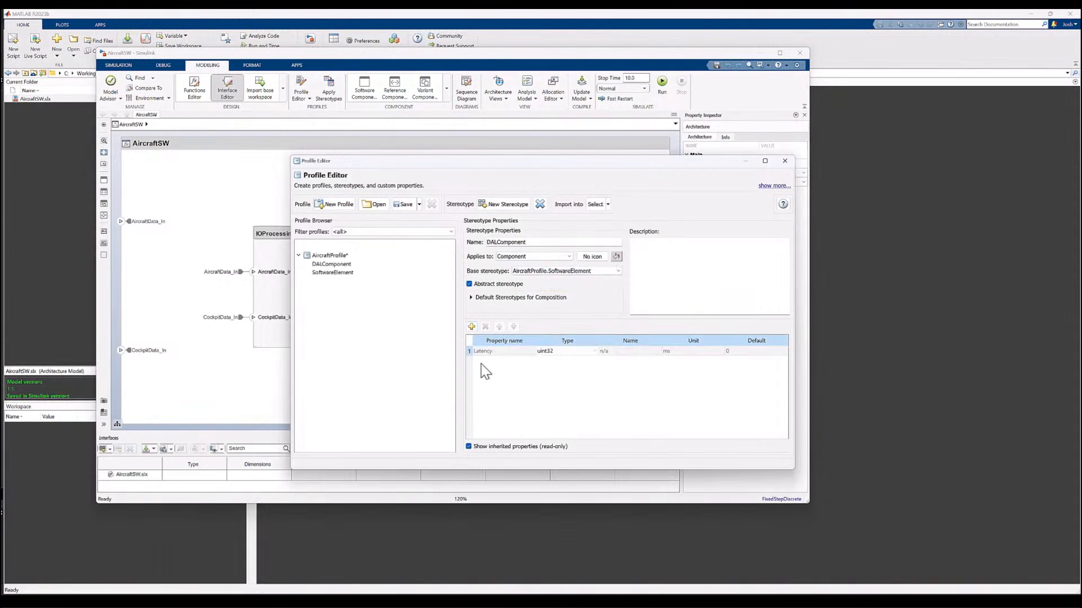
# Step: Add an enumeration property DesignAssuranceLevel to DALComponent and create the new enumeration class enumDAL for it
pyautogui.click(472, 326)
pyautogui.write('DesignAssuranceLevel')
pyautogui.press('Return')
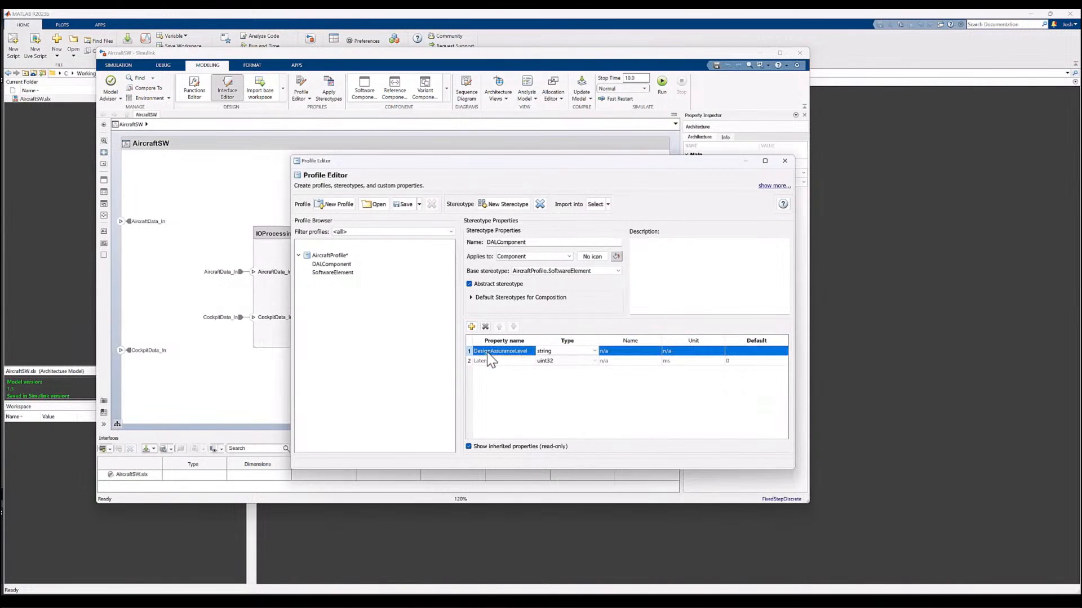
pyautogui.click(549, 353)
pyautogui.click(558, 431)
pyautogui.write('enumDAL')
pyautogui.click(562, 340)
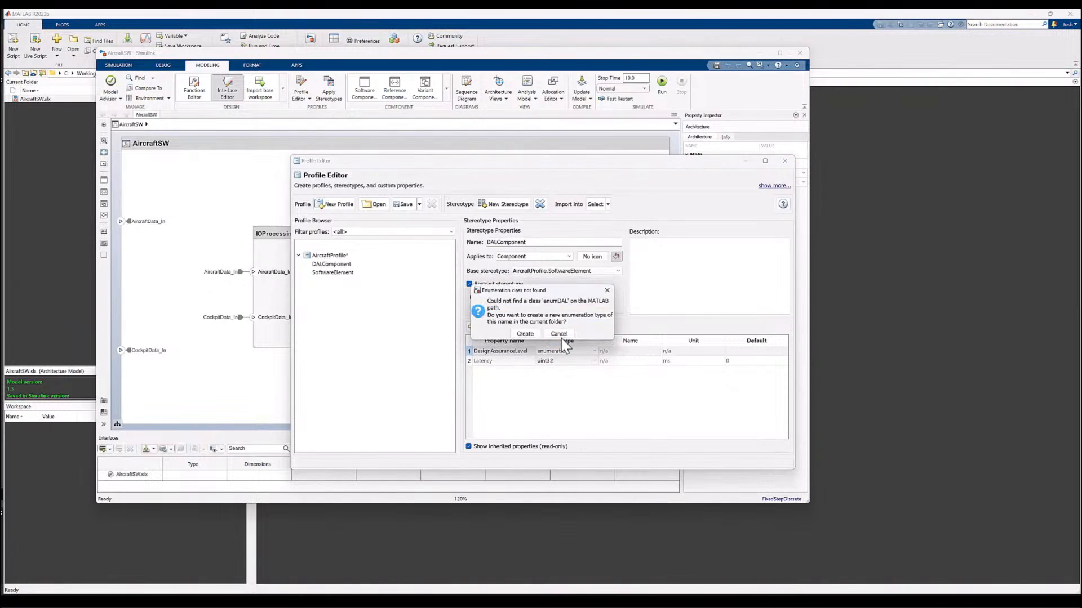
pyautogui.click(524, 333)
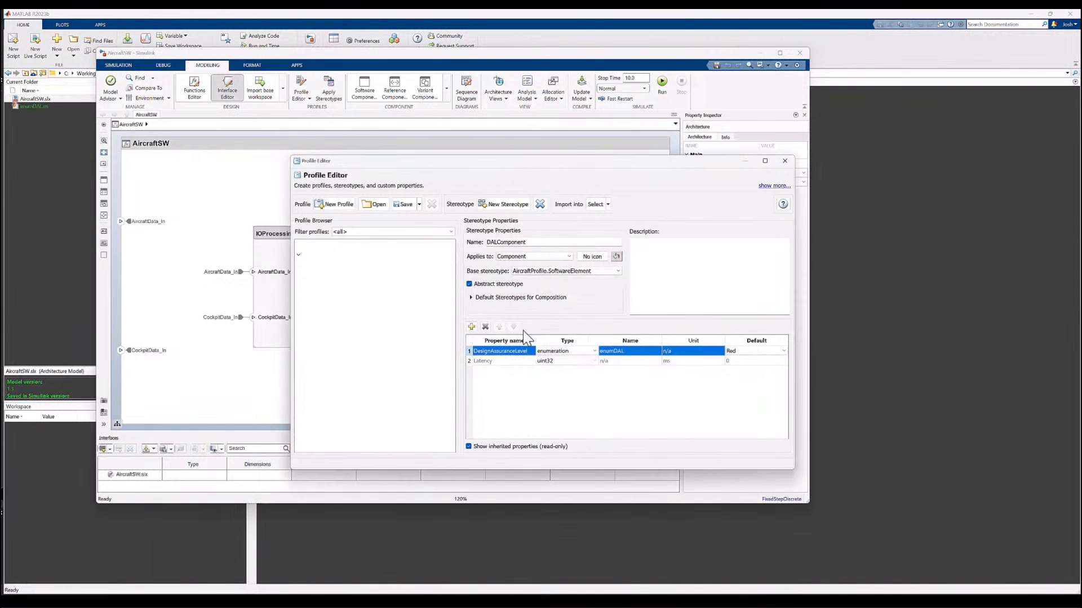
# Step: Define the enumDAL enumeration members as Unset(0), A(1), B(2) and C(3), then run and close the class file
pyautogui.doubleClick(62, 105)
pyautogui.write('Unset')
pyautogui.press('Down')
pyautogui.hotkey('ctrl', 'shift', 'Left')
pyautogui.write('A')
pyautogui.press('Down')
pyautogui.press('Delete')
pyautogui.press('Delete')
pyautogui.press('Delete')
pyautogui.press('End')
pyautogui.press('Return')
pyautogui.write('C(3)')
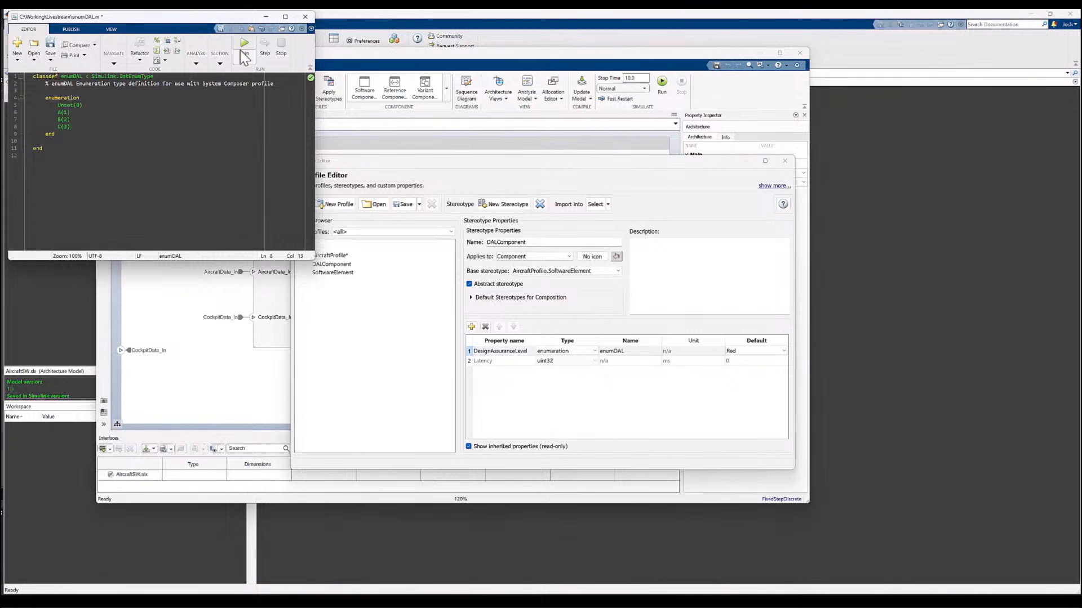
pyautogui.click(244, 57)
pyautogui.click(304, 16)
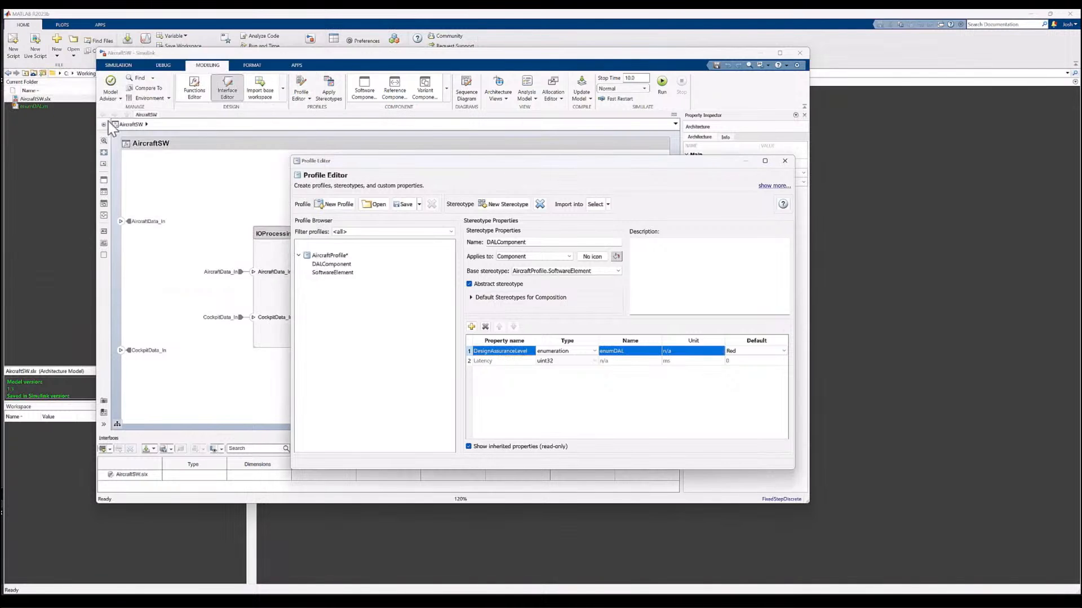
# Step: Set the default value of the DesignAssuranceLevel property to Unset
pyautogui.click(755, 351)
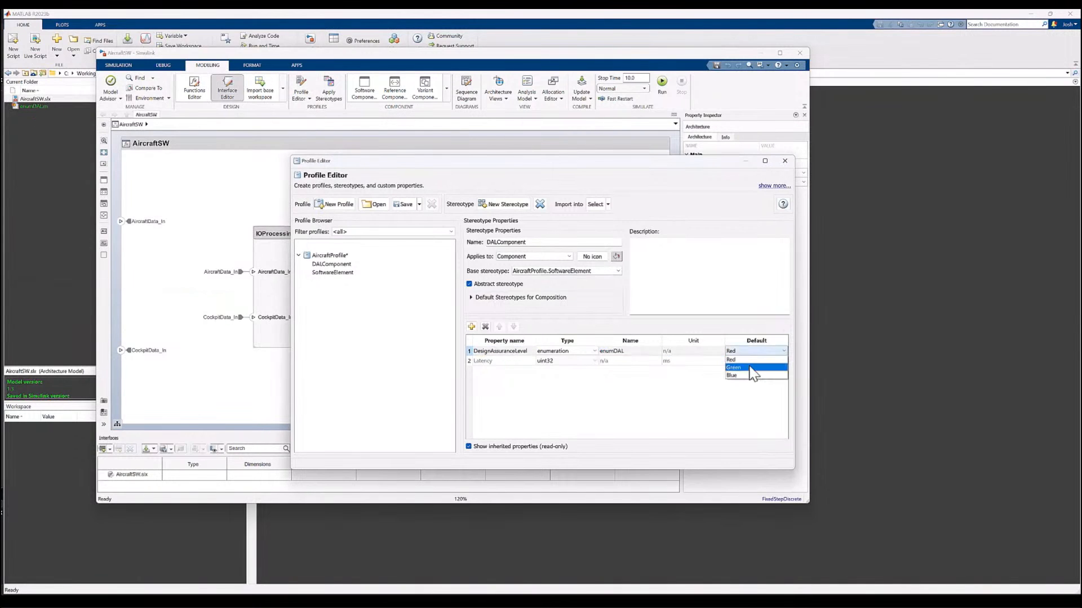
pyautogui.click(745, 360)
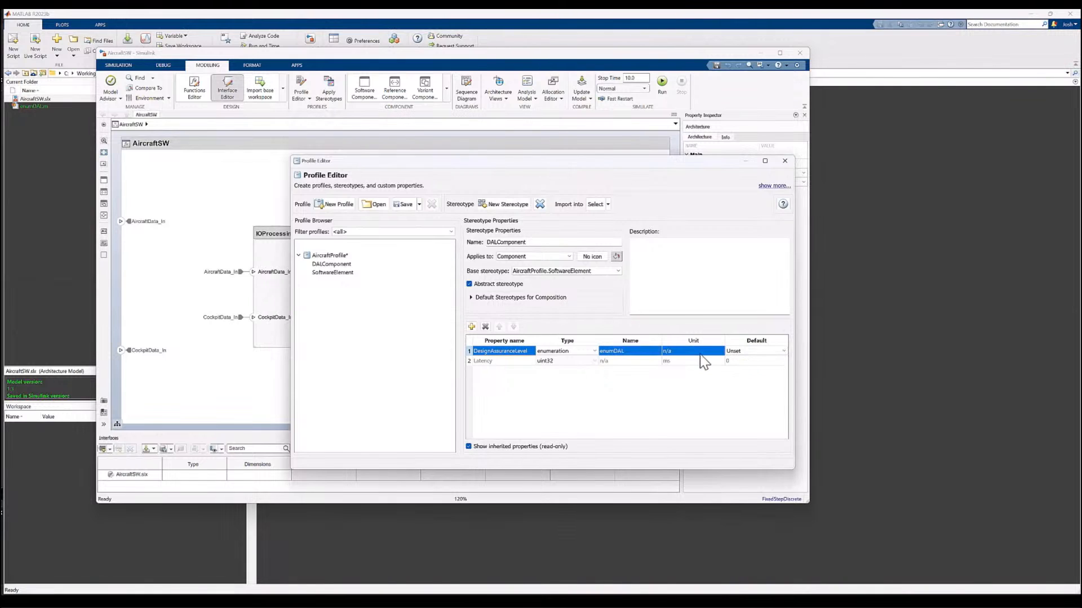
# Step: Create a stereotype named SoftwareComponent in AircraftProfile with base stereotype AircraftProfile.DALComponent
pyautogui.click(330, 256)
pyautogui.click(514, 203)
pyautogui.click(350, 282)
pyautogui.doubleClick(507, 242)
pyautogui.write('SoftwareComponent')
pyautogui.press('Return')
pyautogui.click(528, 270)
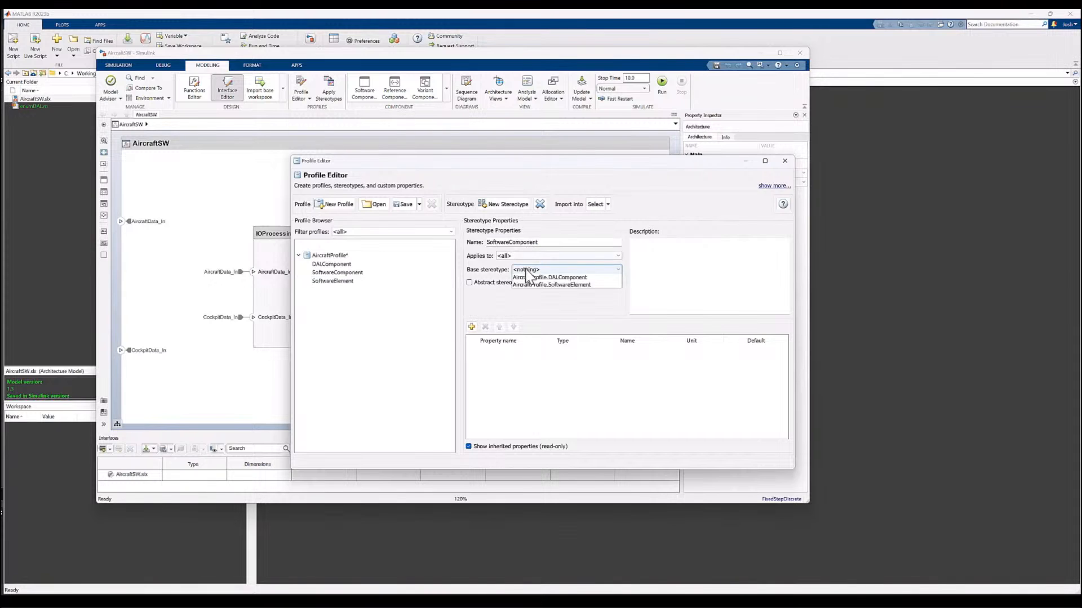
pyautogui.click(556, 285)
# Step: Set the default component stereotype for composition of SoftwareComponent to SoftwareComponent
pyautogui.click(470, 297)
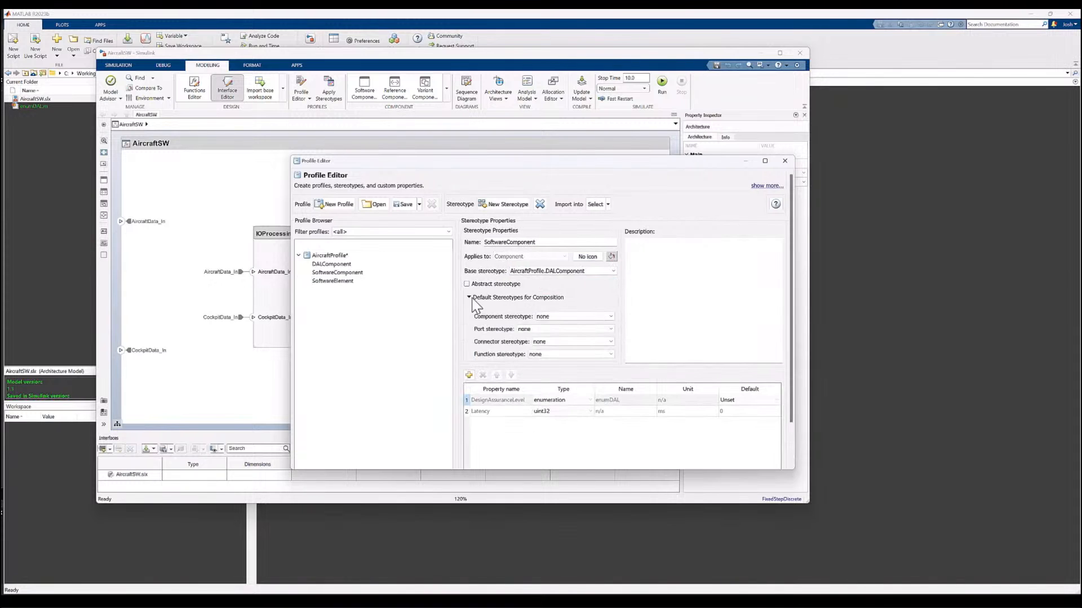
pyautogui.click(544, 316)
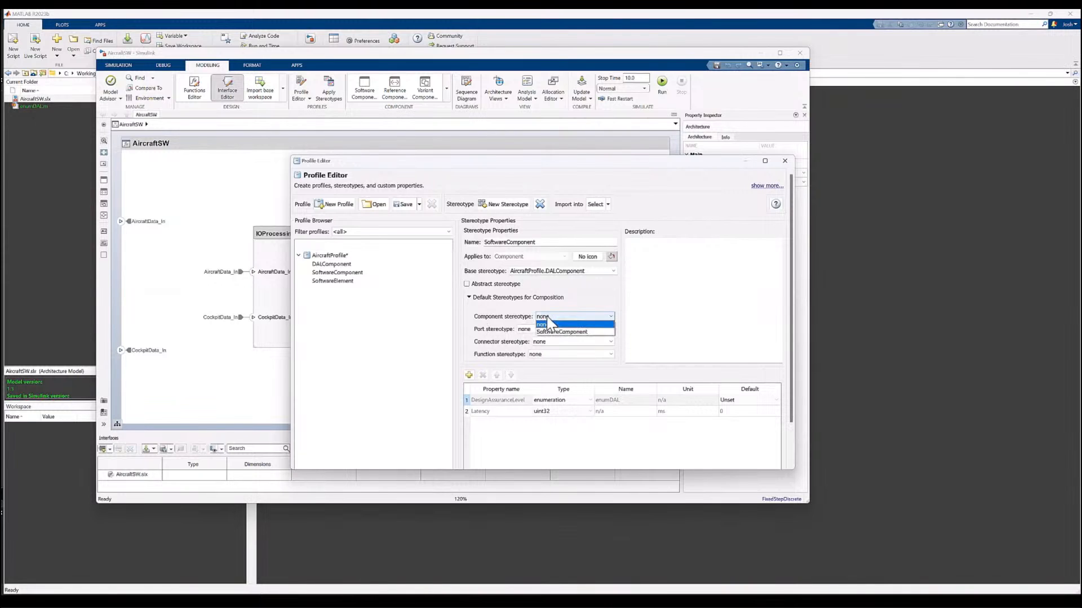
pyautogui.click(549, 332)
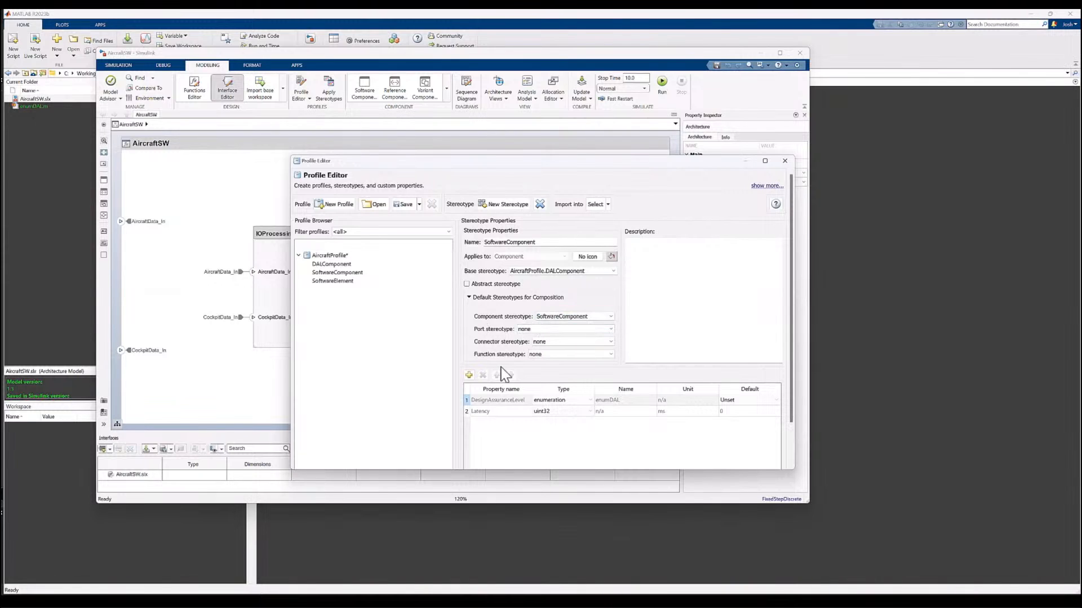
# Step: Add two properties named ROMAllocation and RAMAllocation to the SoftwareComponent stereotype
pyautogui.click(469, 376)
pyautogui.doubleClick(489, 400)
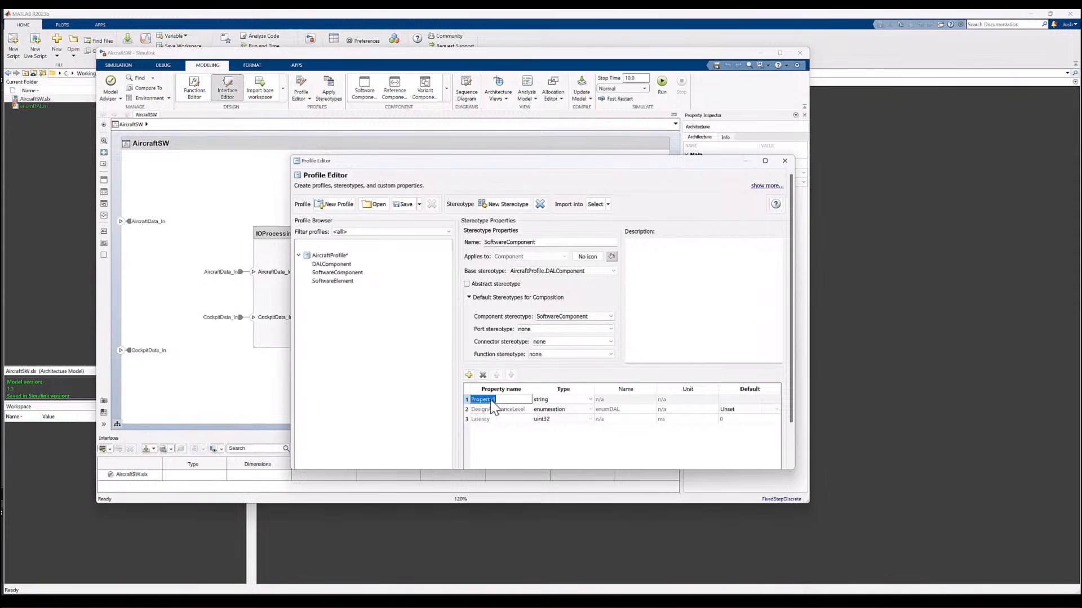
pyautogui.press('Return')
pyautogui.click(469, 375)
pyautogui.doubleClick(486, 410)
pyautogui.write('RAMAllocation')
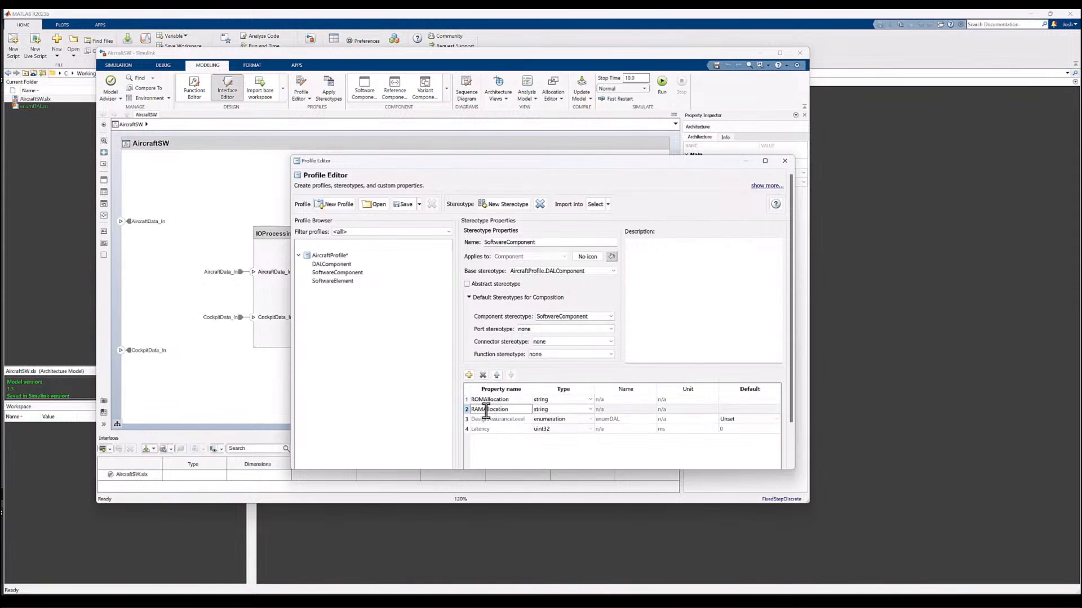
pyautogui.press('Return')
# Step: Set ROMAllocation and RAMAllocation to type double with the unit MB
pyautogui.click(545, 401)
pyautogui.click(552, 415)
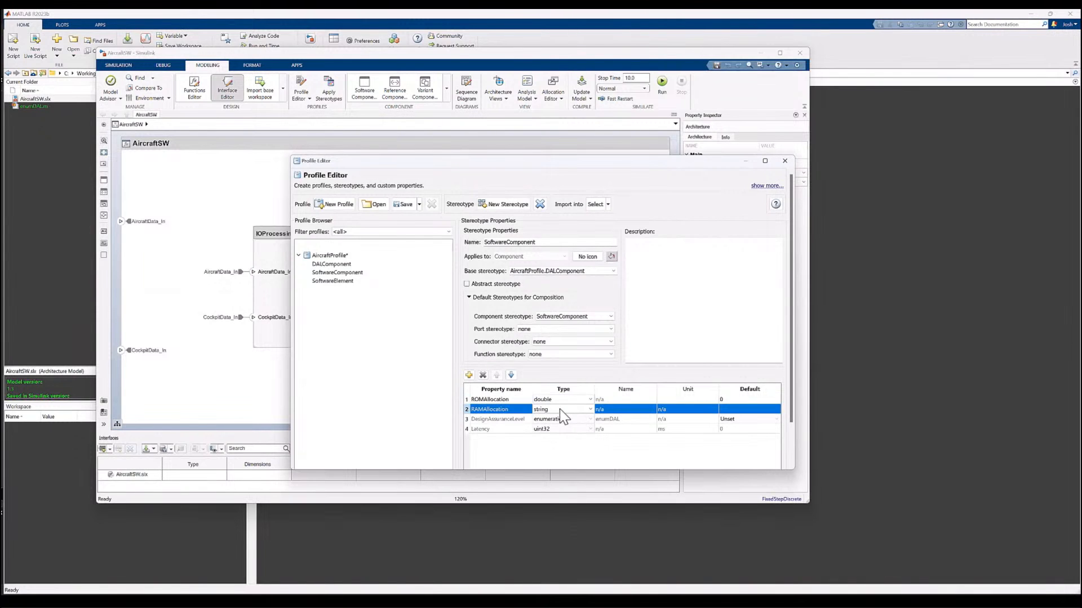
pyautogui.doubleClick(680, 400)
pyautogui.write('MB')
pyautogui.press('Return')
pyautogui.doubleClick(673, 411)
pyautogui.write('MB')
pyautogui.press('Return')
# Step: Create a stereotype named InputOutputComponent with base stereotype AircraftProfile.SoftwareComponent
pyautogui.click(507, 204)
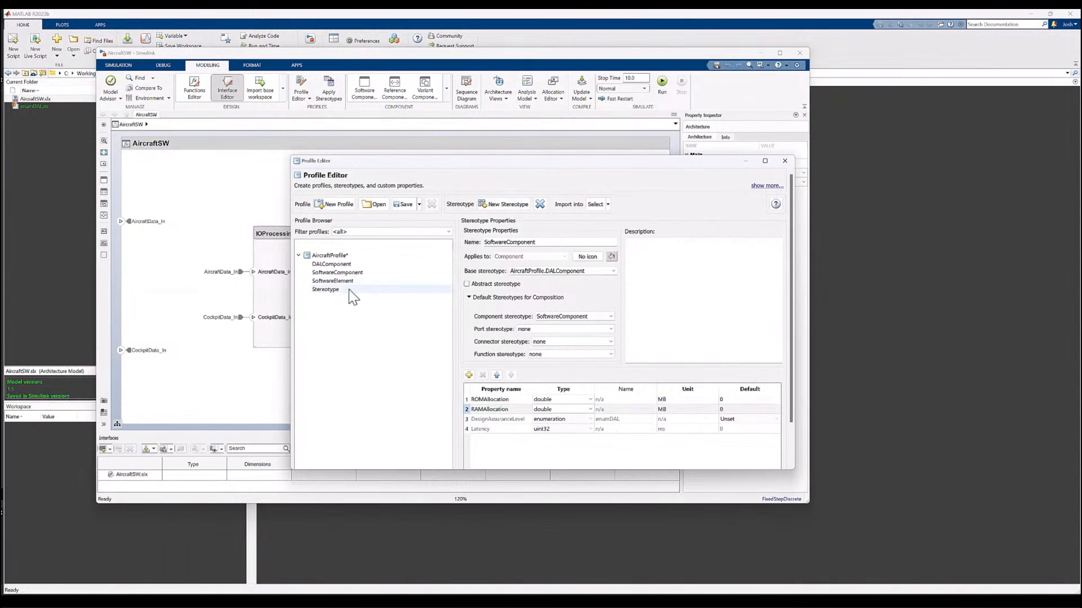
pyautogui.write('InputOutputComponent')
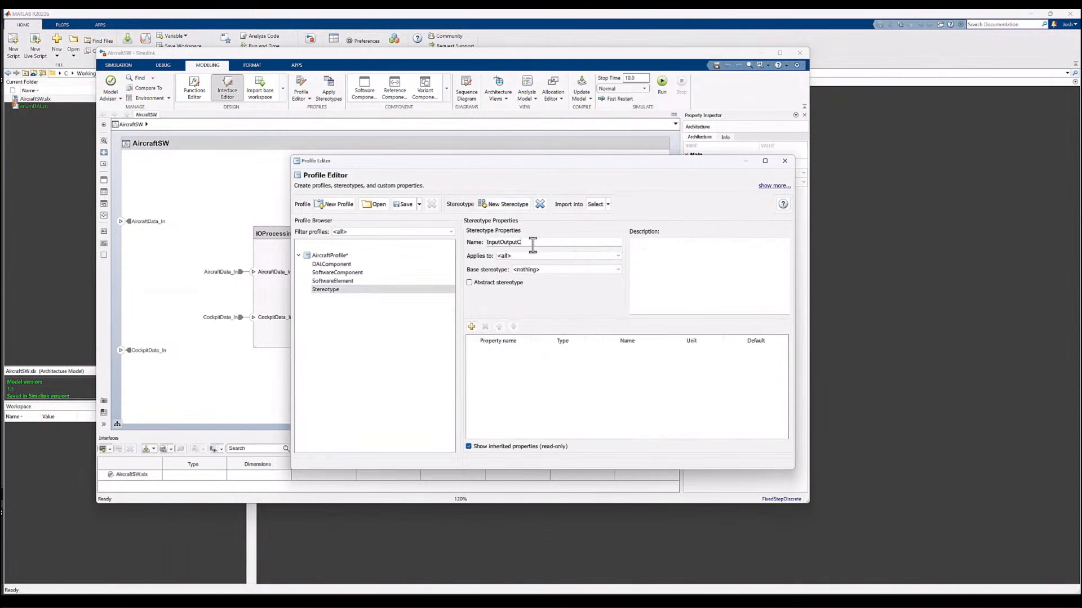
pyautogui.click(534, 270)
pyautogui.click(584, 294)
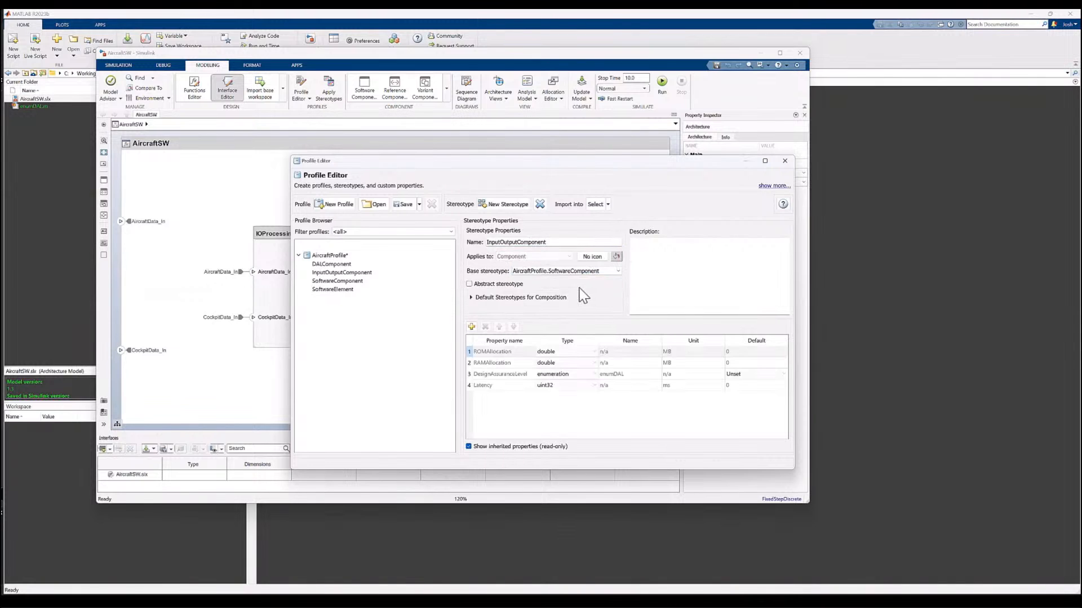
# Step: Give the InputOutputComponent stereotype a chip-shaped icon and an orange component header colour
pyautogui.click(592, 257)
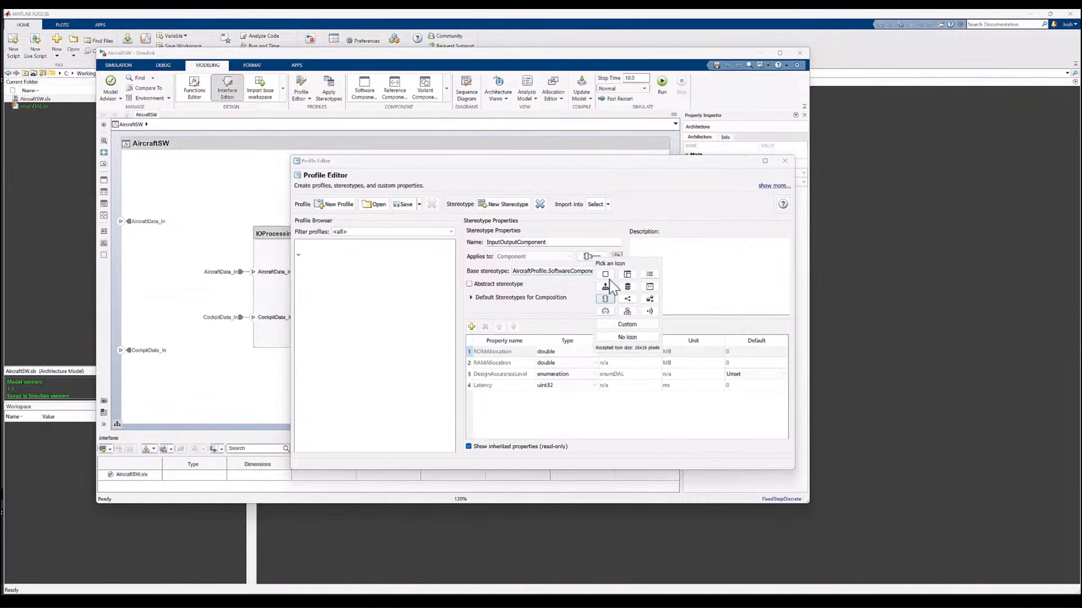
pyautogui.click(617, 257)
pyautogui.click(626, 303)
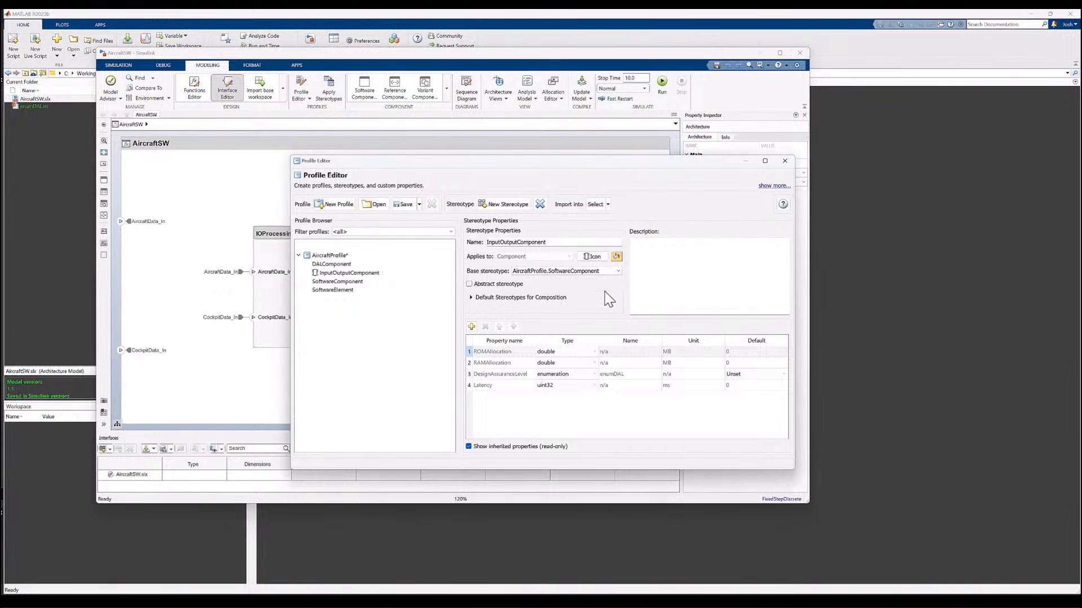
# Step: Create a stereotype named ControlComponent with base stereotype AircraftProfile.SoftwareComponent
pyautogui.click(507, 203)
pyautogui.click(325, 298)
pyautogui.doubleClick(499, 243)
pyautogui.write('ControlComponent')
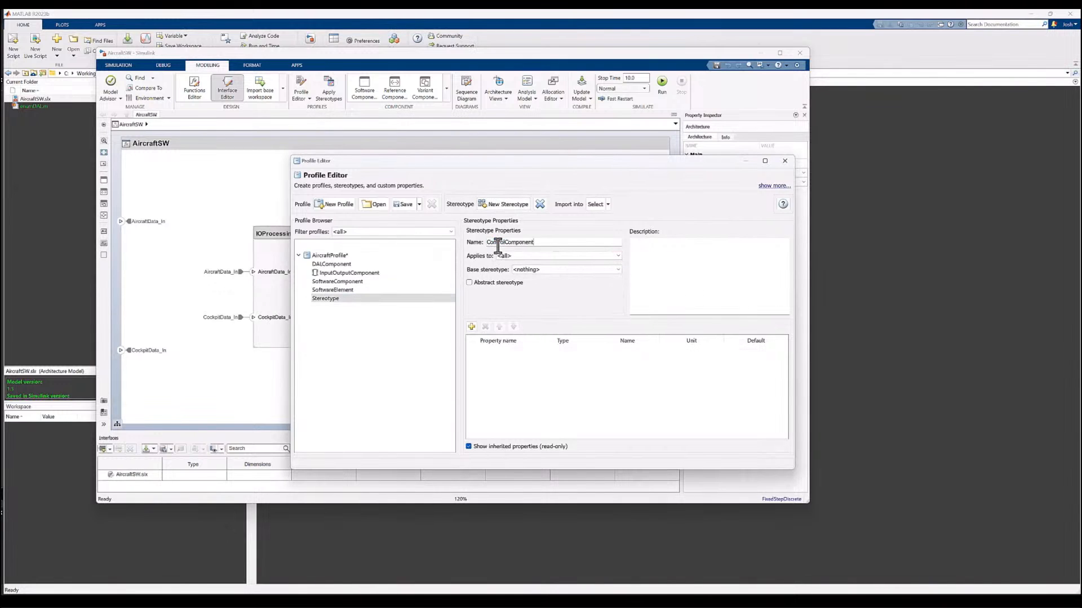
pyautogui.press('Return')
pyautogui.click(528, 272)
pyautogui.click(563, 293)
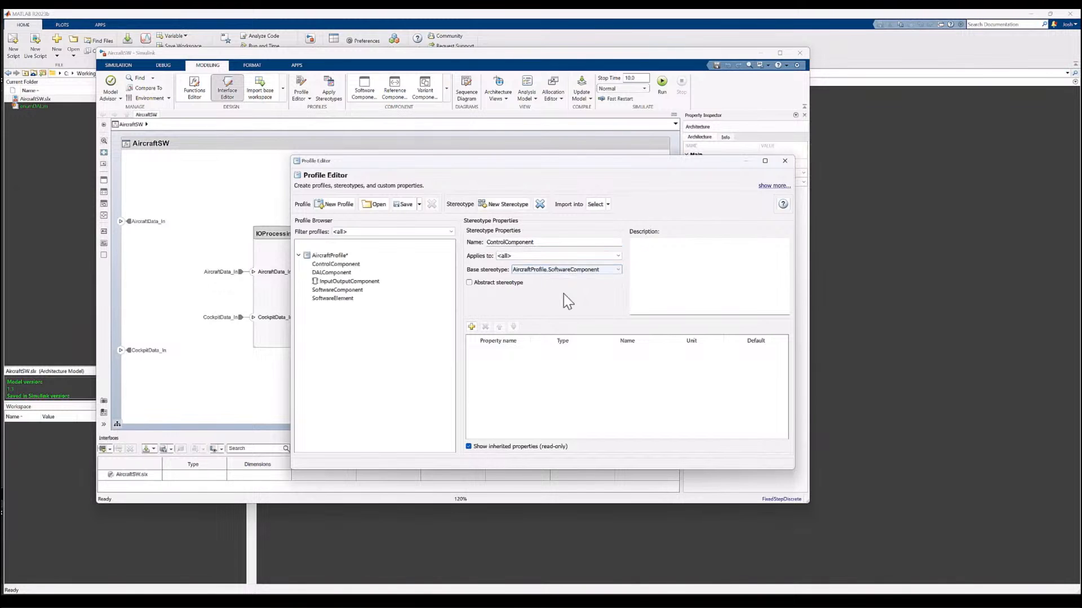
# Step: Give the ControlComponent stereotype a window-shaped icon and a blue component header colour
pyautogui.click(591, 257)
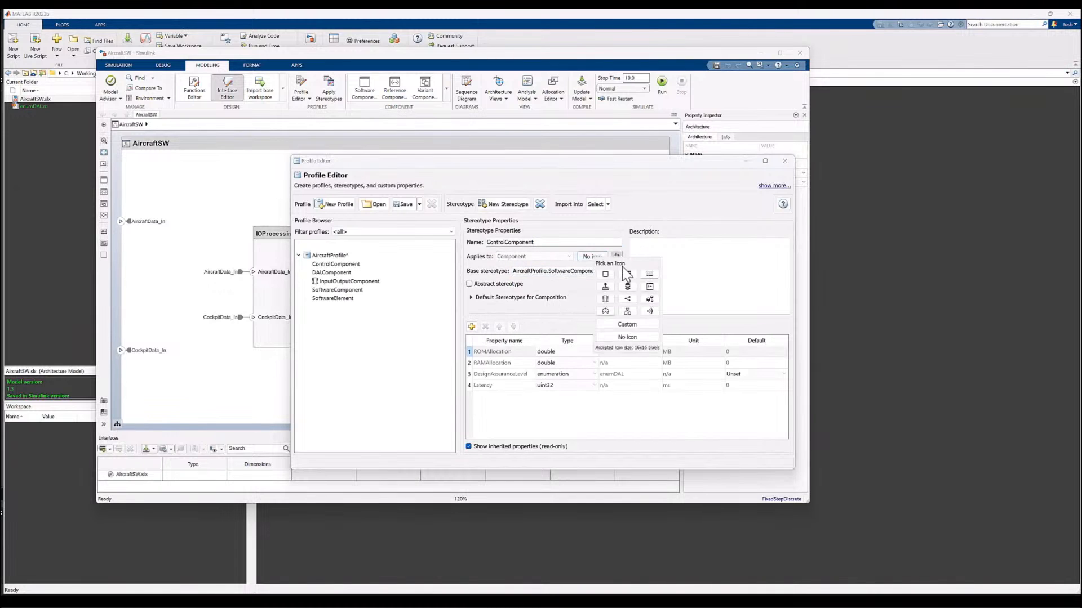
pyautogui.click(647, 290)
pyautogui.click(616, 256)
pyautogui.click(646, 283)
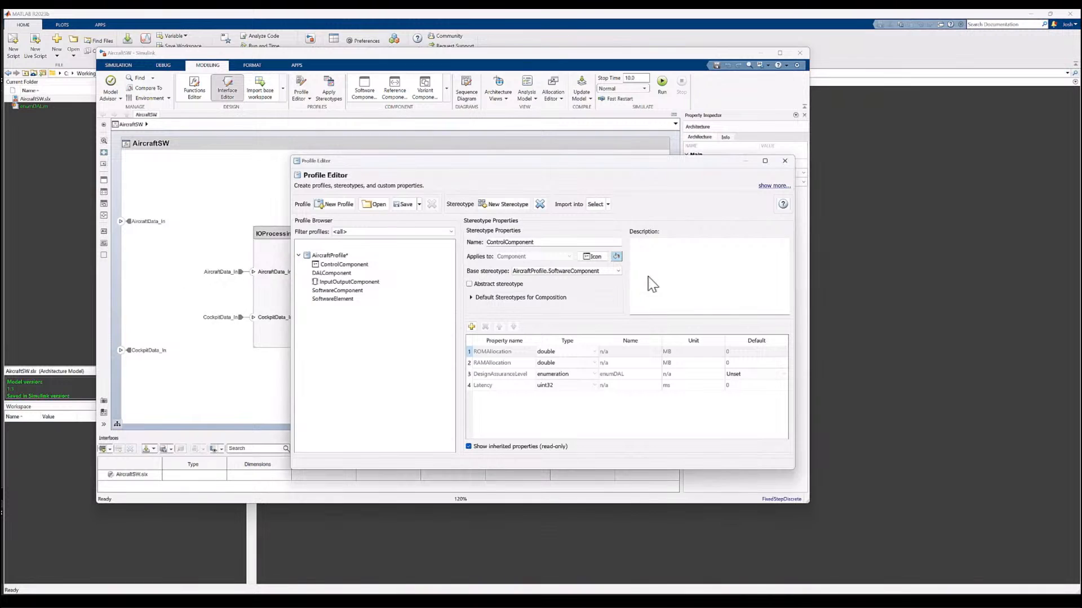
# Step: Create a stereotype named DataPort that applies to Port and choose a connector colour for it
pyautogui.click(503, 204)
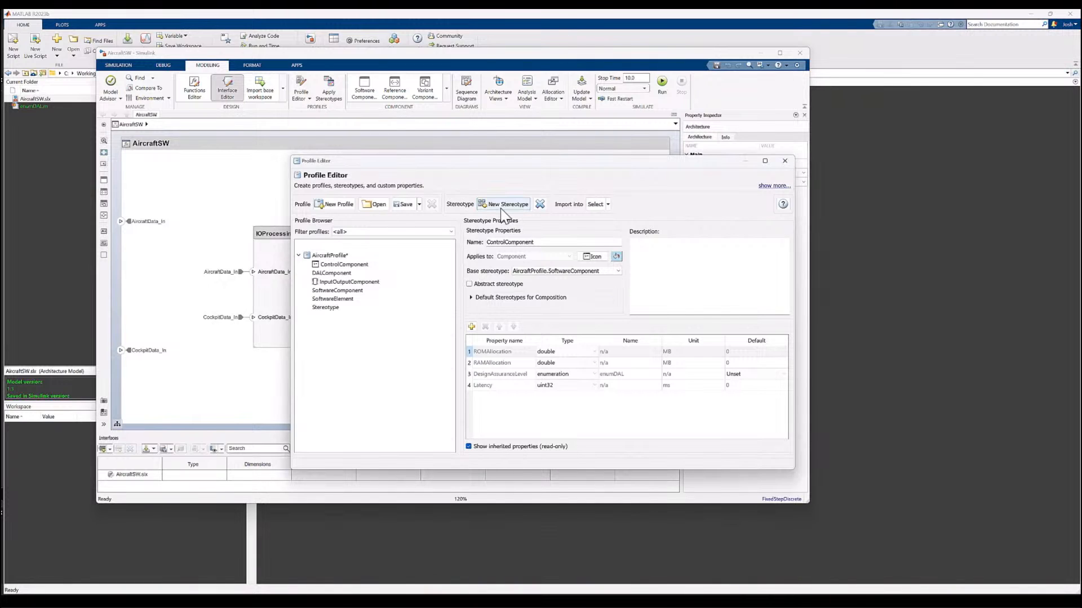
pyautogui.click(330, 307)
pyautogui.doubleClick(519, 242)
pyautogui.write('DataPort')
pyautogui.click(524, 256)
pyautogui.click(527, 281)
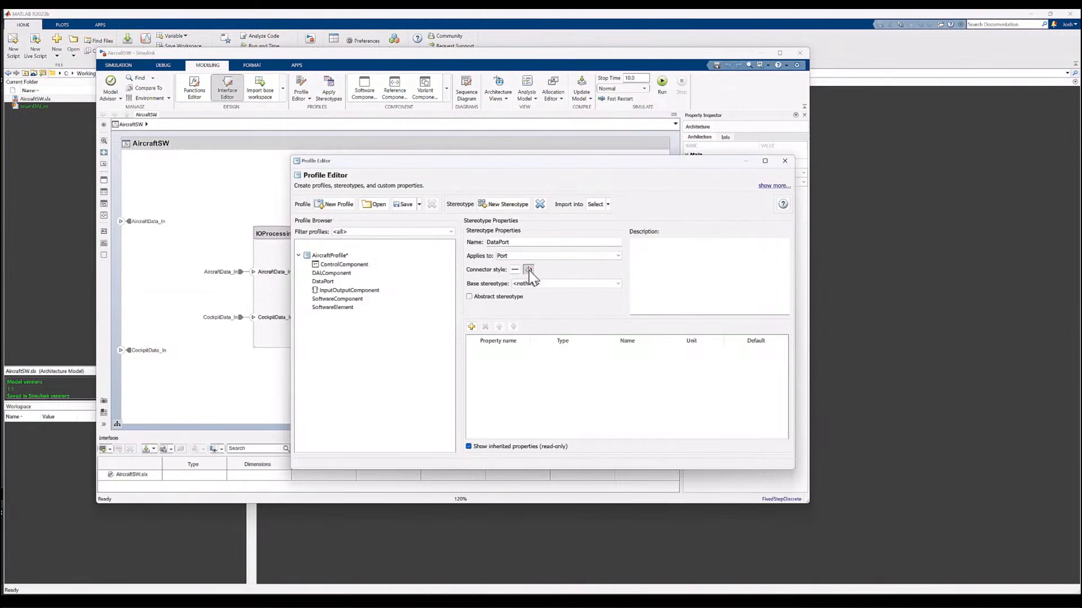
pyautogui.click(529, 269)
pyautogui.click(579, 302)
# Step: Create a stereotype named ServicePort that applies to Port
pyautogui.click(510, 205)
pyautogui.click(333, 316)
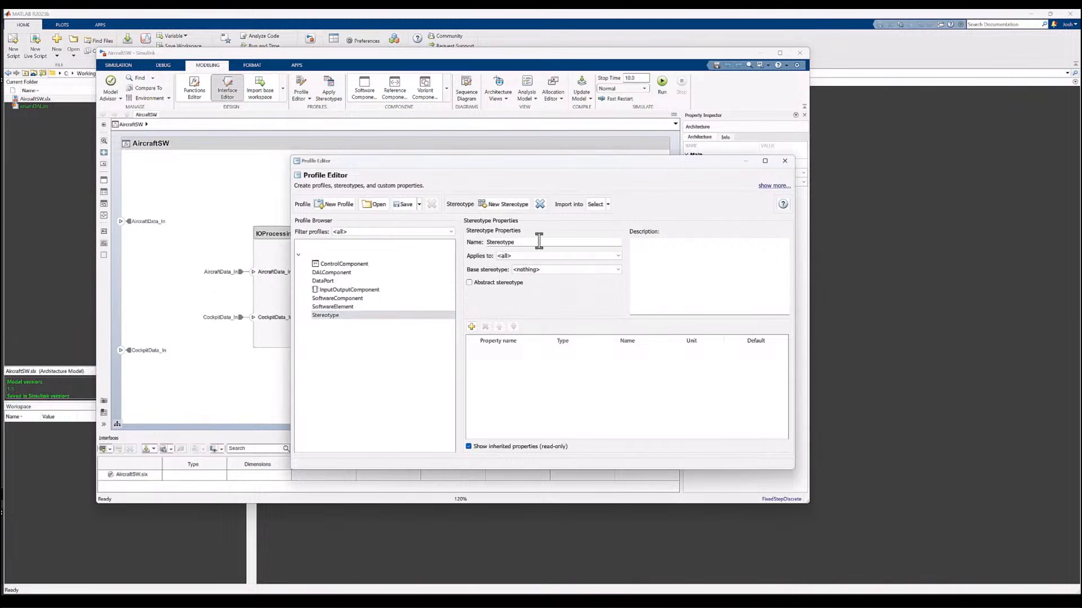
pyautogui.doubleClick(539, 242)
pyautogui.write('Se')
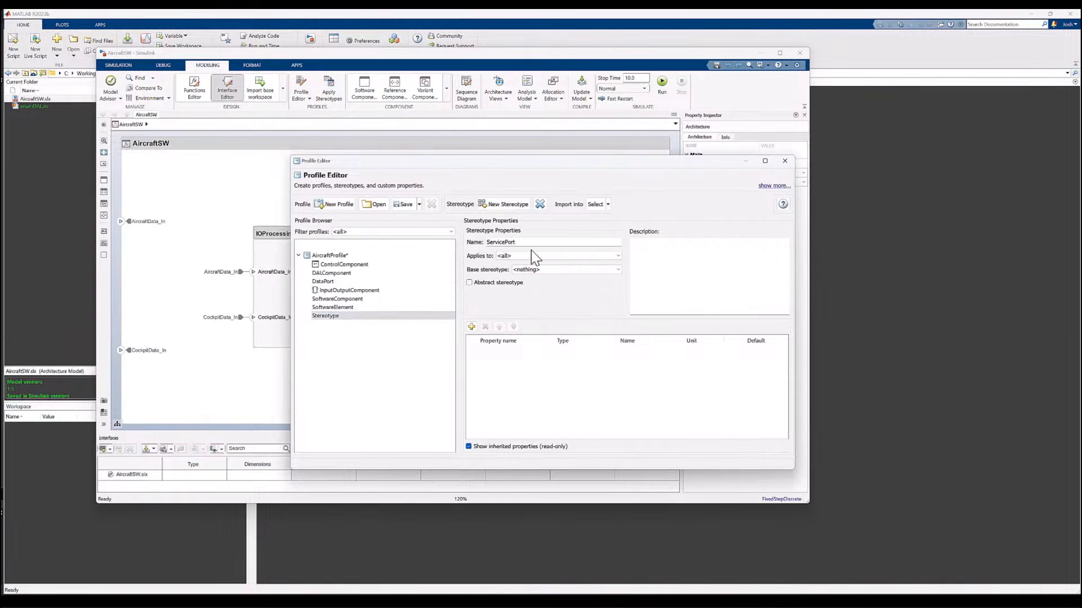
pyautogui.click(535, 256)
pyautogui.click(521, 281)
# Step: Set the ServicePort connector style to a dash-dot line in purple
pyautogui.click(515, 269)
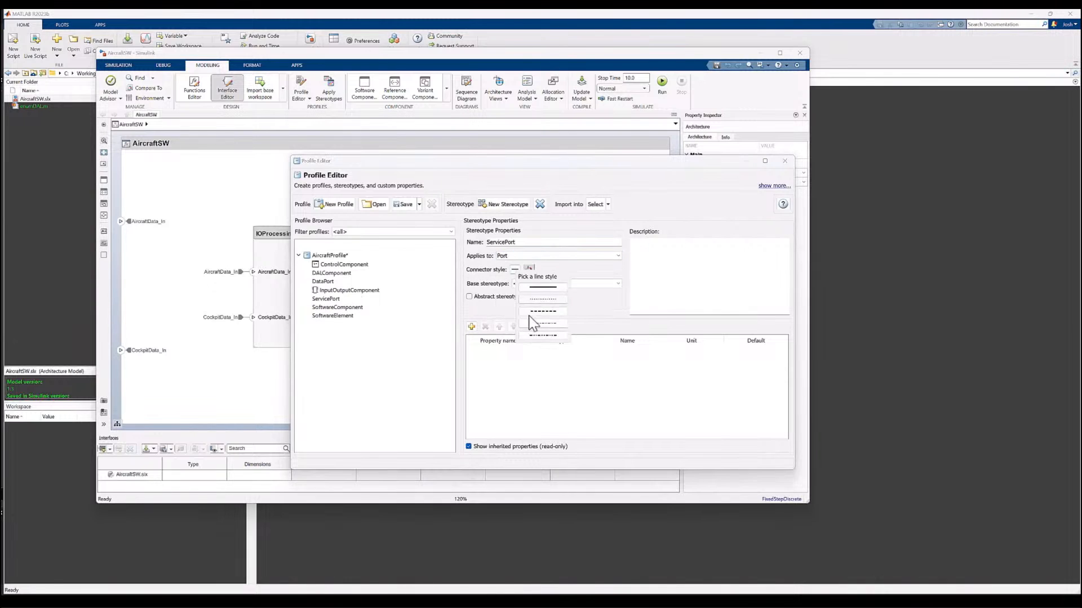
pyautogui.click(530, 324)
pyautogui.click(529, 270)
pyautogui.click(577, 318)
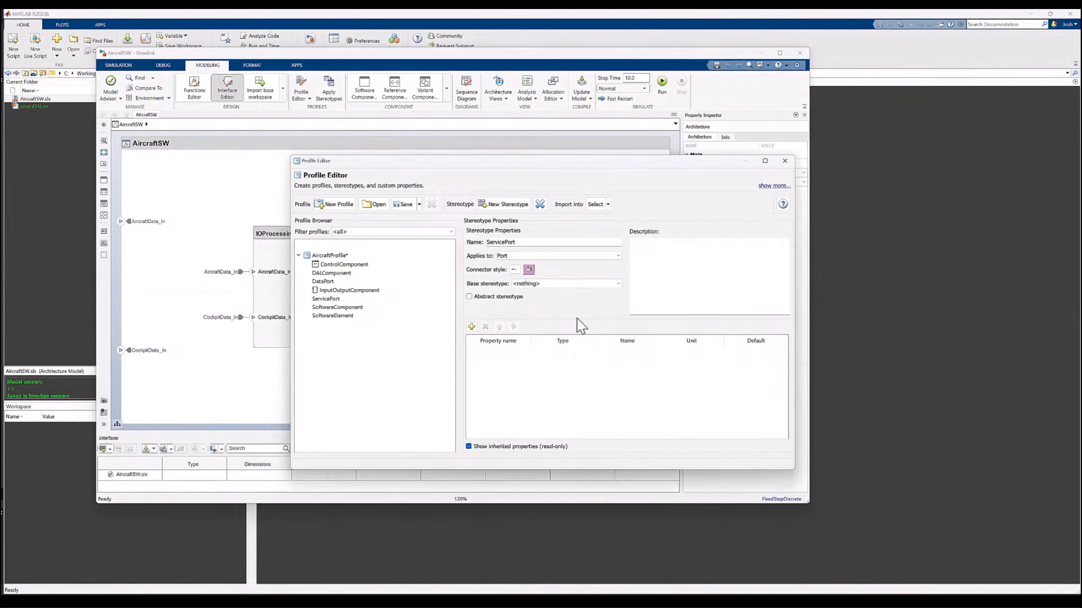
# Step: Save the profile as AircraftProfile in XML format and import it into the AircraftSW model, closing the profile editor
pyautogui.click(409, 209)
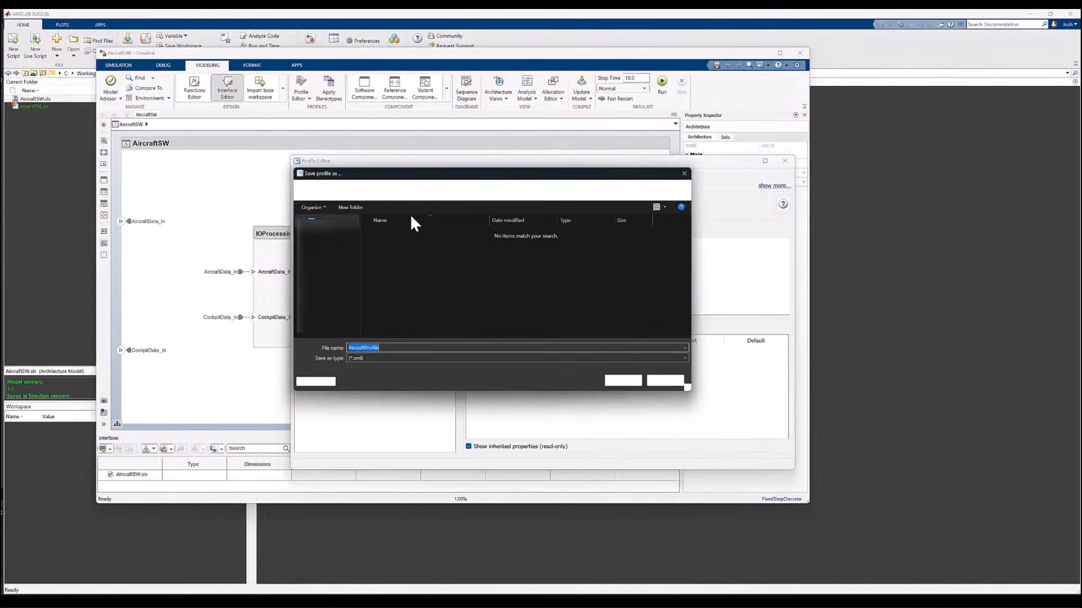
pyautogui.click(622, 382)
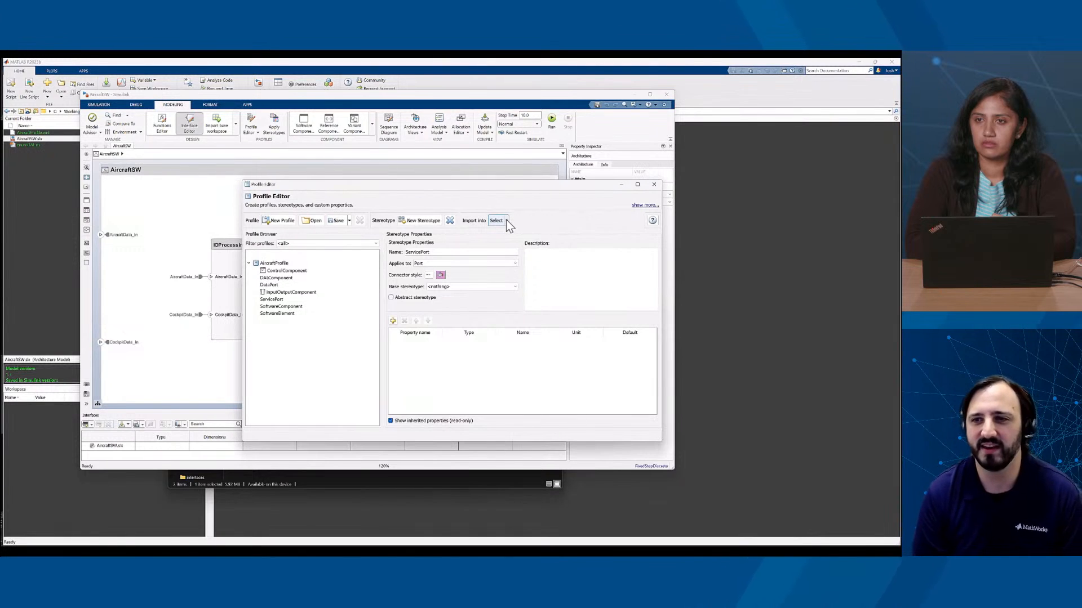
pyautogui.click(505, 220)
pyautogui.click(509, 238)
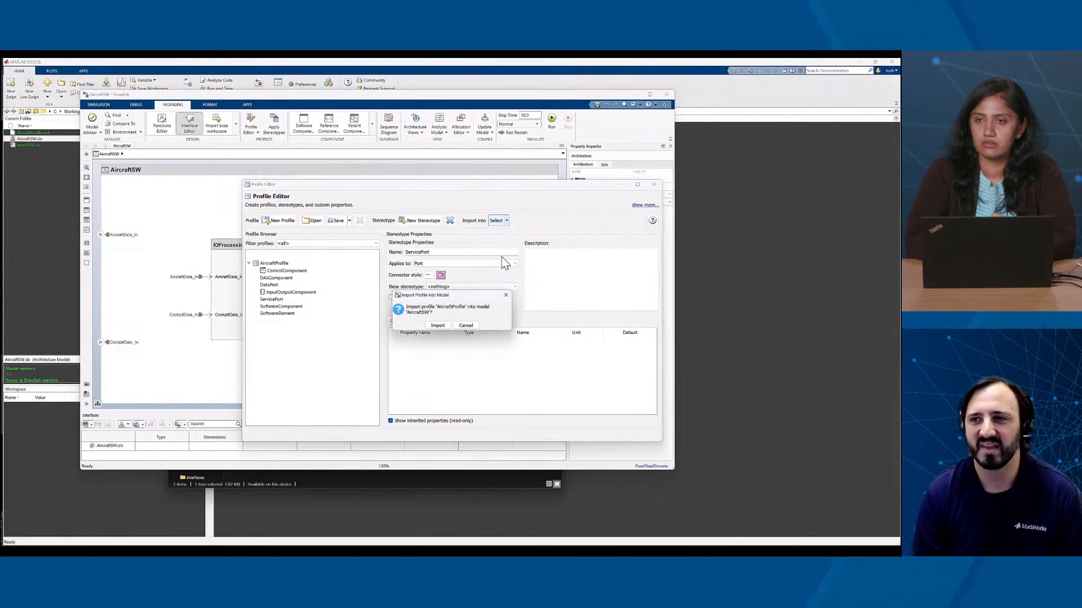
pyautogui.click(440, 325)
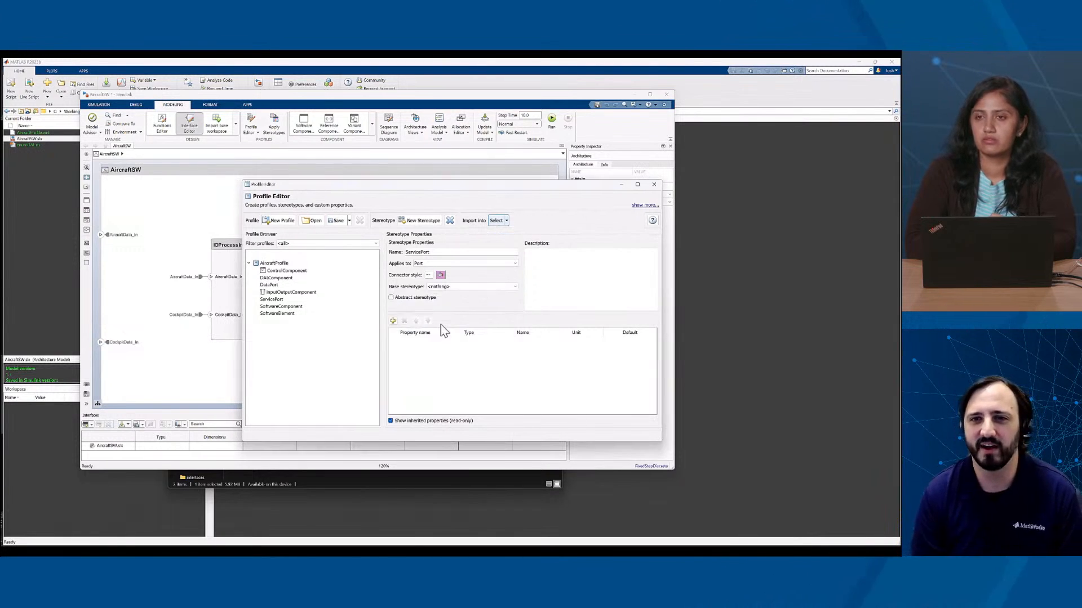
pyautogui.click(653, 184)
# Step: Apply the AircraftProfile.SoftwareComponent stereotype to the top-level AircraftSW architecture and expand its stereotype properties
pyautogui.rightClick(166, 202)
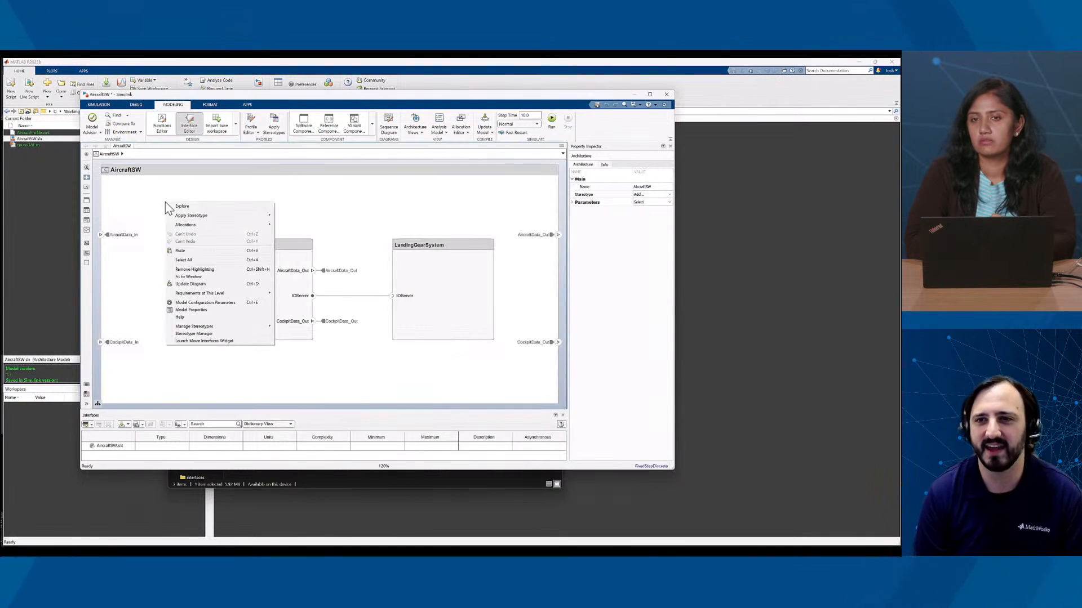
pyautogui.moveTo(256, 217)
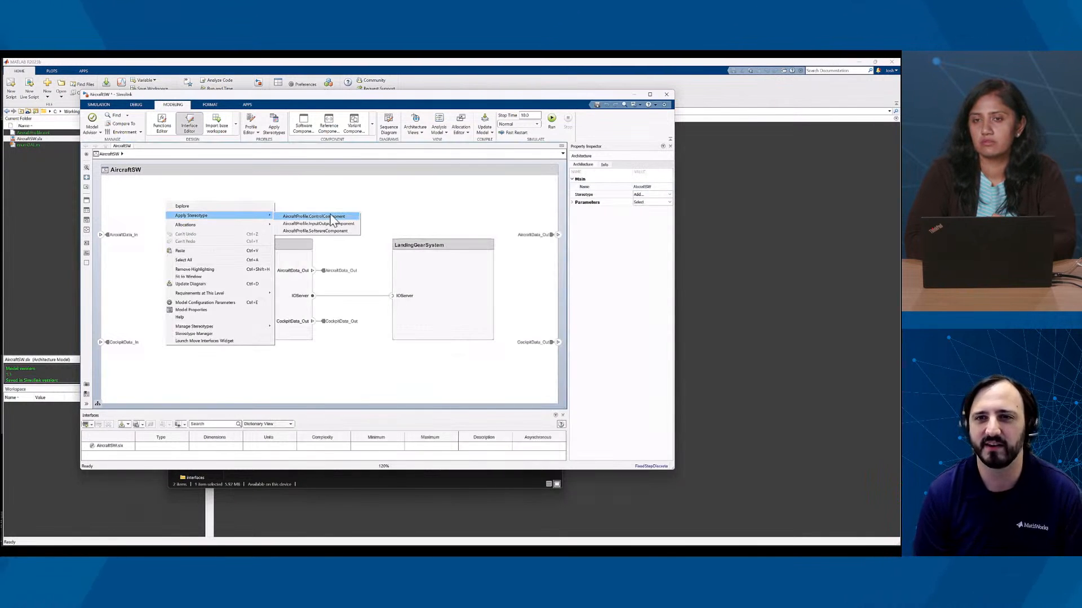
pyautogui.click(327, 231)
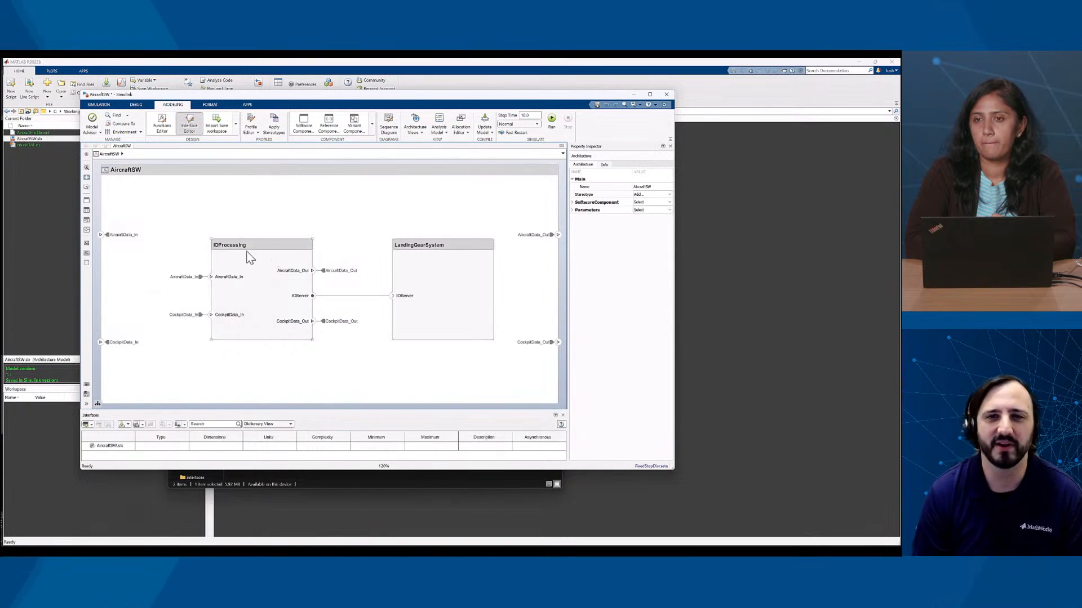
pyautogui.click(572, 202)
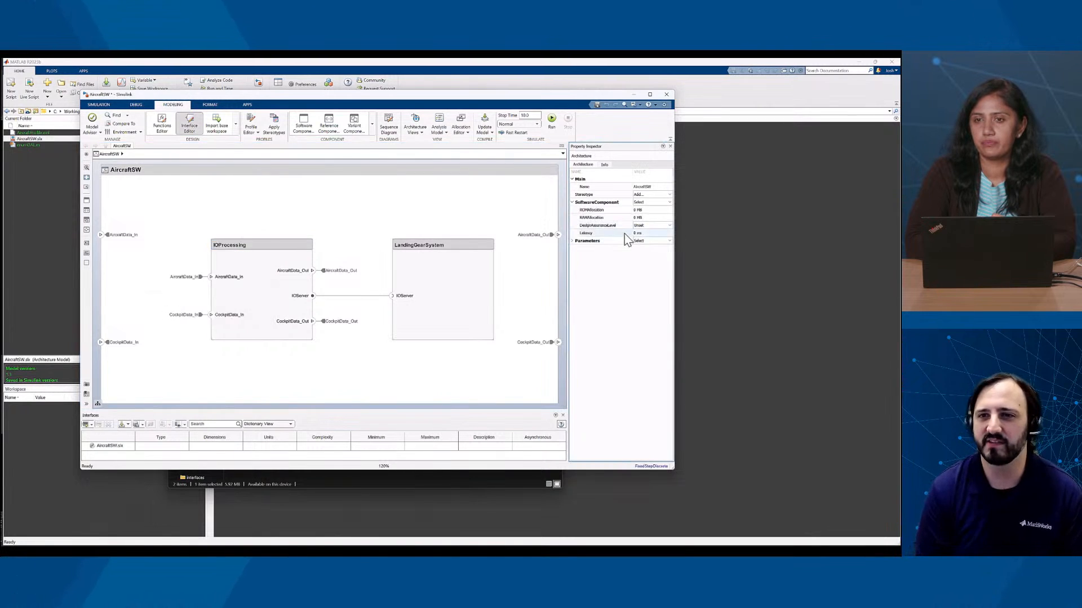
# Step: Apply the AircraftProfile.InputOutputComponent stereotype to the IOProcessing component
pyautogui.click(250, 265)
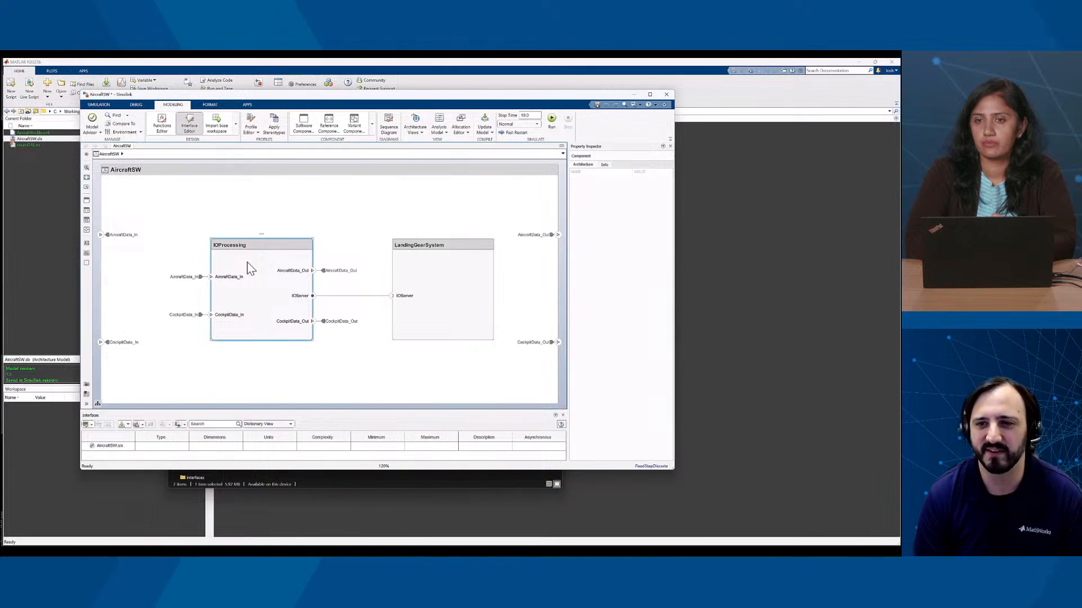
pyautogui.rightClick(248, 264)
pyautogui.moveTo(329, 349)
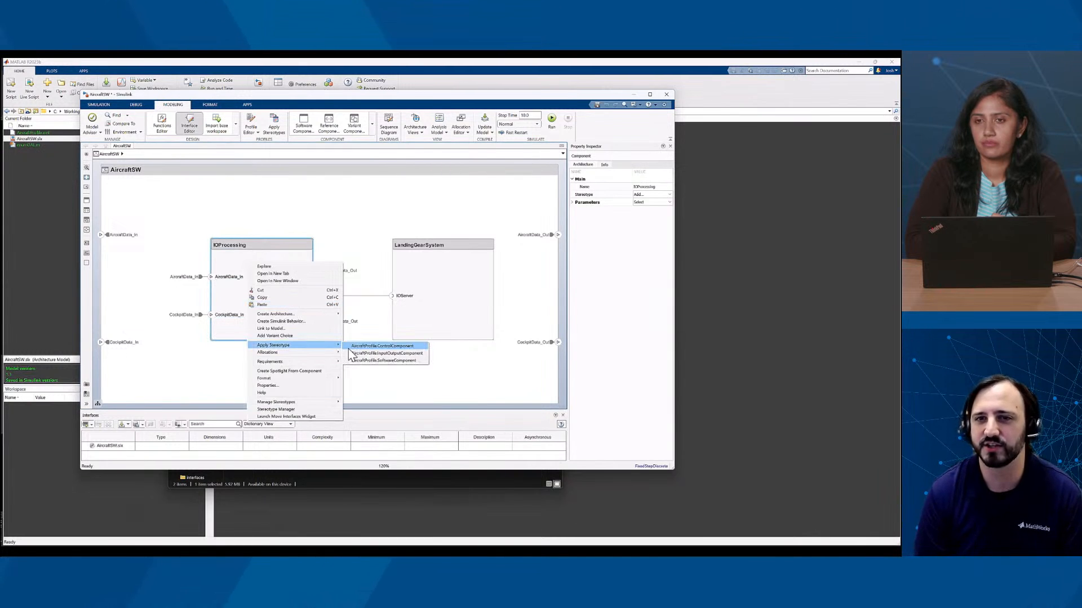
pyautogui.click(385, 355)
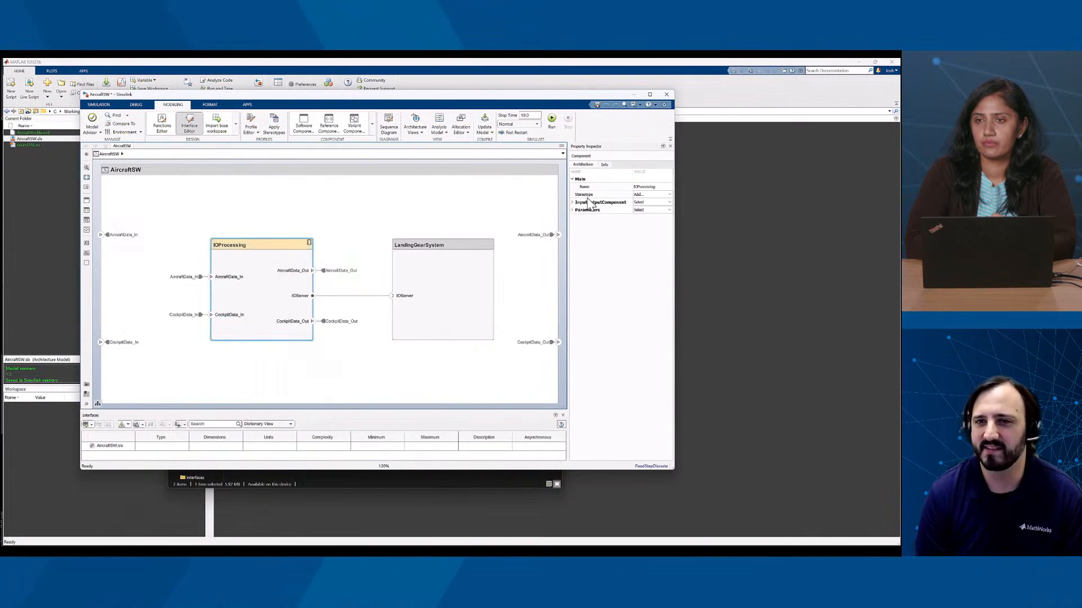
# Step: Apply the AircraftProfile.ControlComponent stereotype to the LandingGearSystem component
pyautogui.click(438, 281)
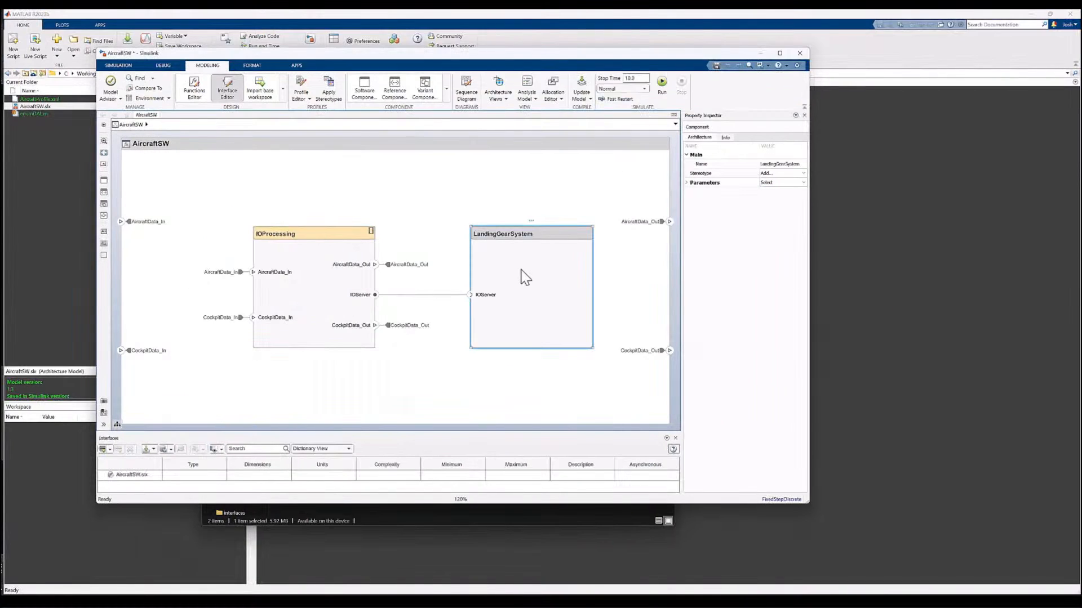
pyautogui.rightClick(520, 272)
pyautogui.moveTo(596, 372)
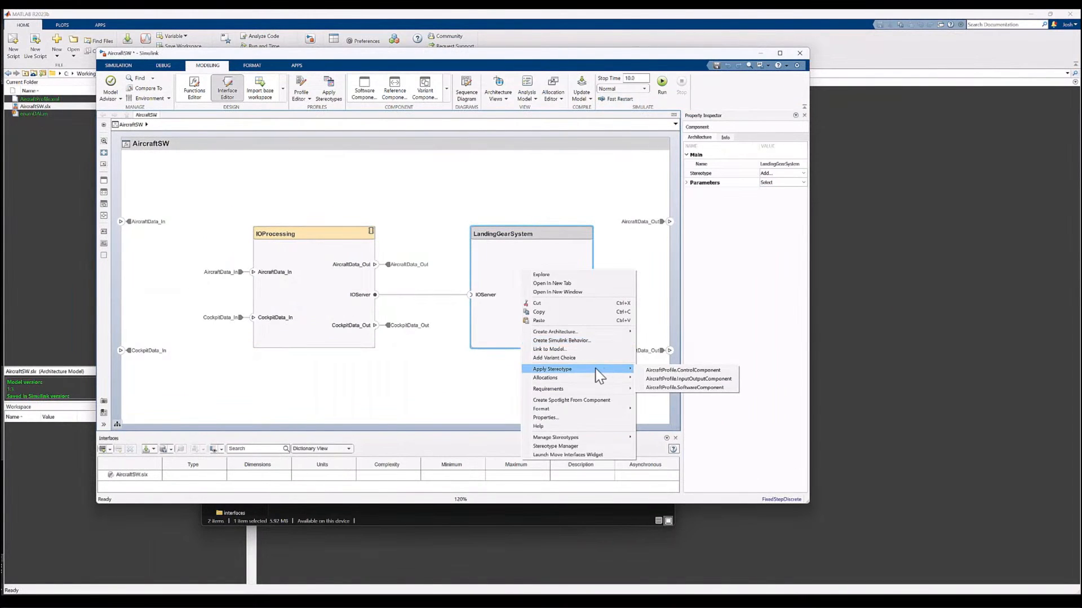
pyautogui.click(656, 370)
# Step: Apply the AircraftProfile.DataPort stereotype to the four AircraftSW boundary ports together and inspect its properties on IOProcessing's CockpitData_Out port
pyautogui.click(122, 221)
pyautogui.keyDown('shift'); pyautogui.click(122, 351); pyautogui.keyUp('shift')
pyautogui.keyDown('shift'); pyautogui.click(670, 222); pyautogui.keyUp('shift')
pyautogui.keyDown('shift'); pyautogui.click(673, 350); pyautogui.keyUp('shift')
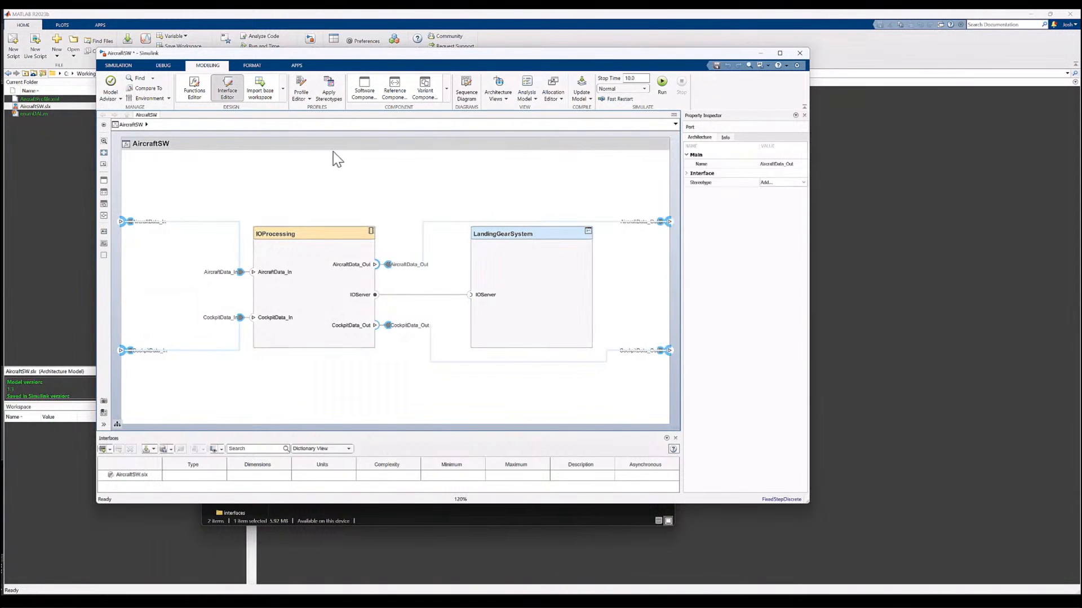
pyautogui.click(328, 89)
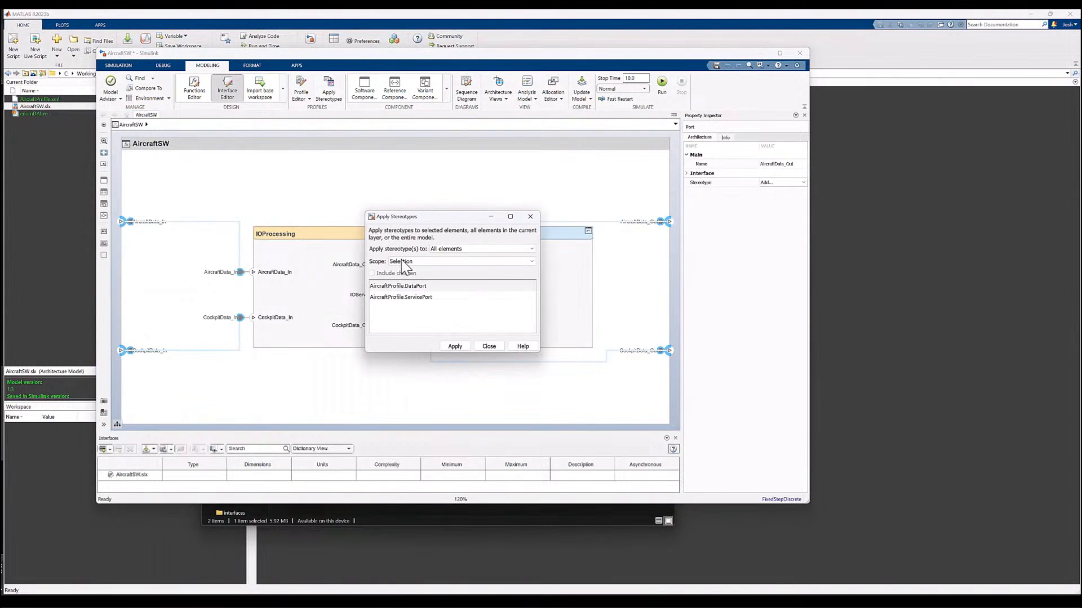
pyautogui.click(412, 287)
pyautogui.click(455, 346)
pyautogui.click(488, 346)
pyautogui.click(422, 374)
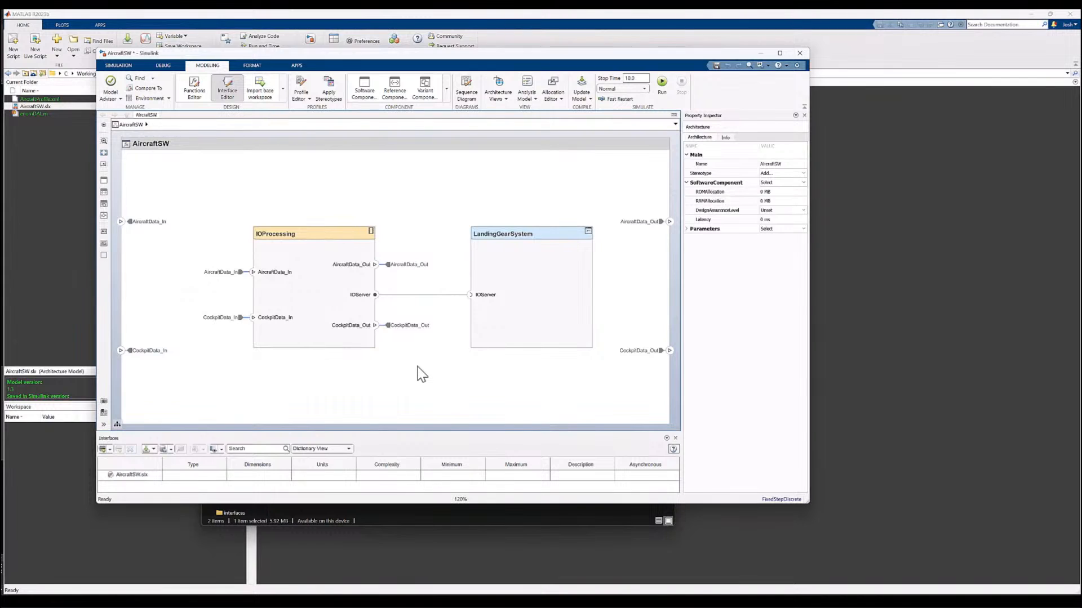
pyautogui.click(375, 326)
pyautogui.click(687, 192)
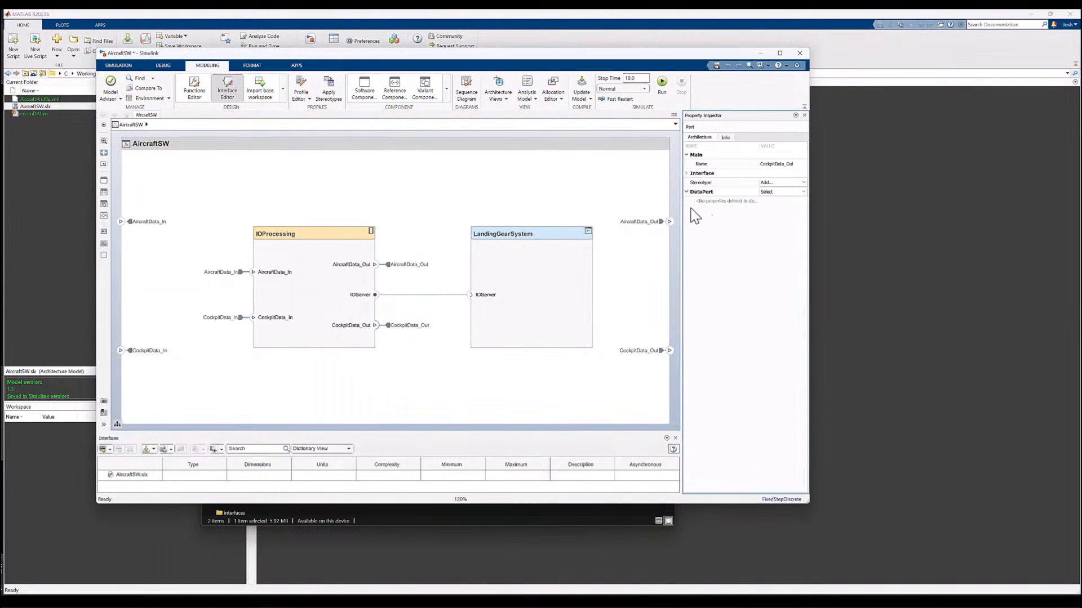
# Step: Apply the AircraftProfile.ServicePort stereotype to the IOServer ports of both IOProcessing and LandingGearSystem
pyautogui.click(375, 294)
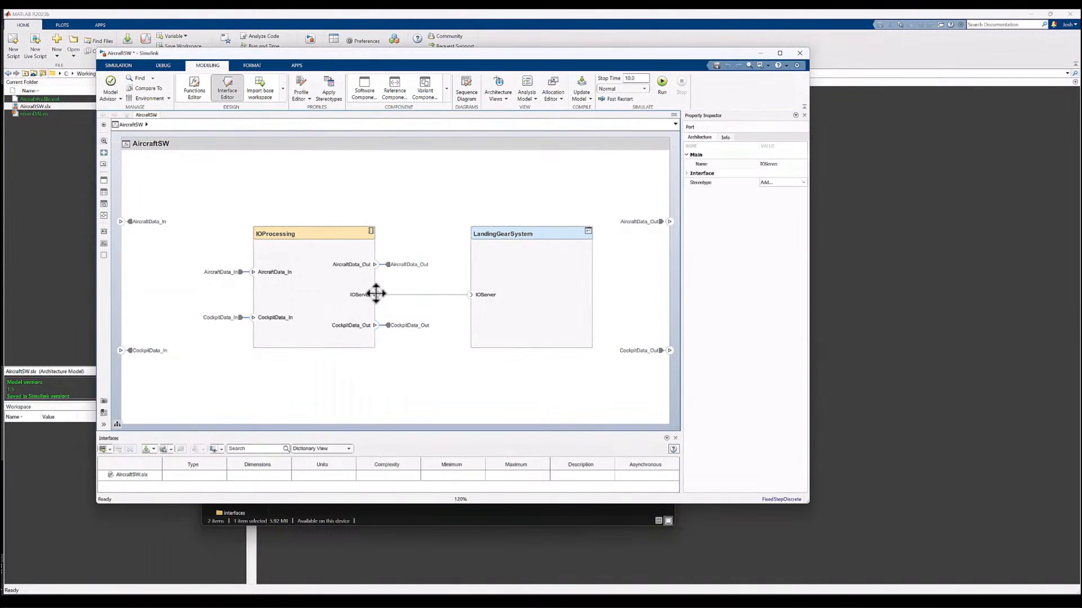
pyautogui.rightClick(376, 294)
pyautogui.moveTo(457, 337)
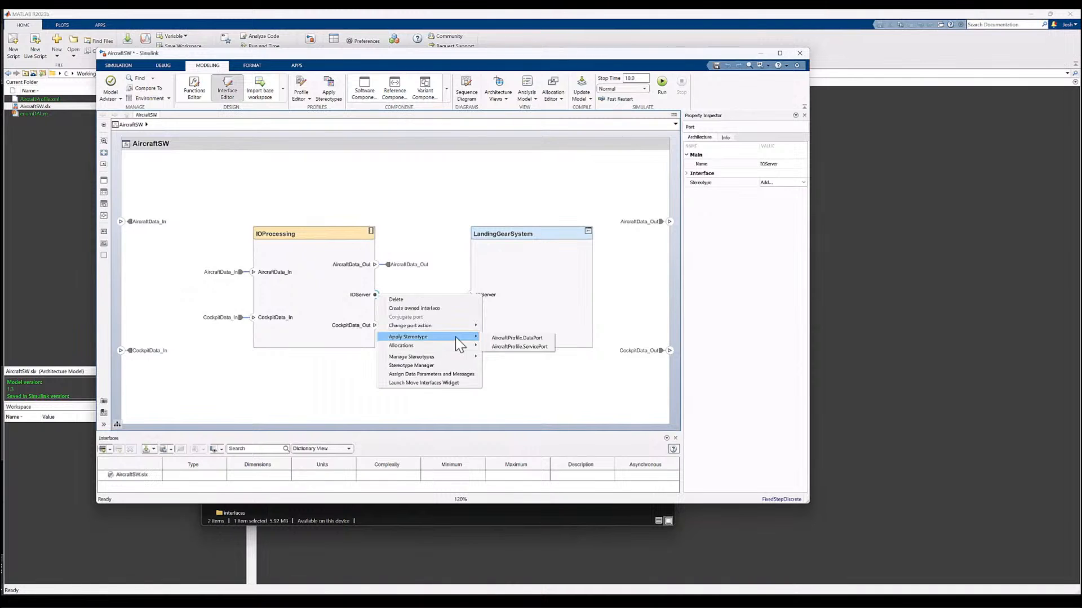
pyautogui.click(512, 347)
pyautogui.rightClick(470, 294)
pyautogui.moveTo(557, 347)
pyautogui.click(606, 348)
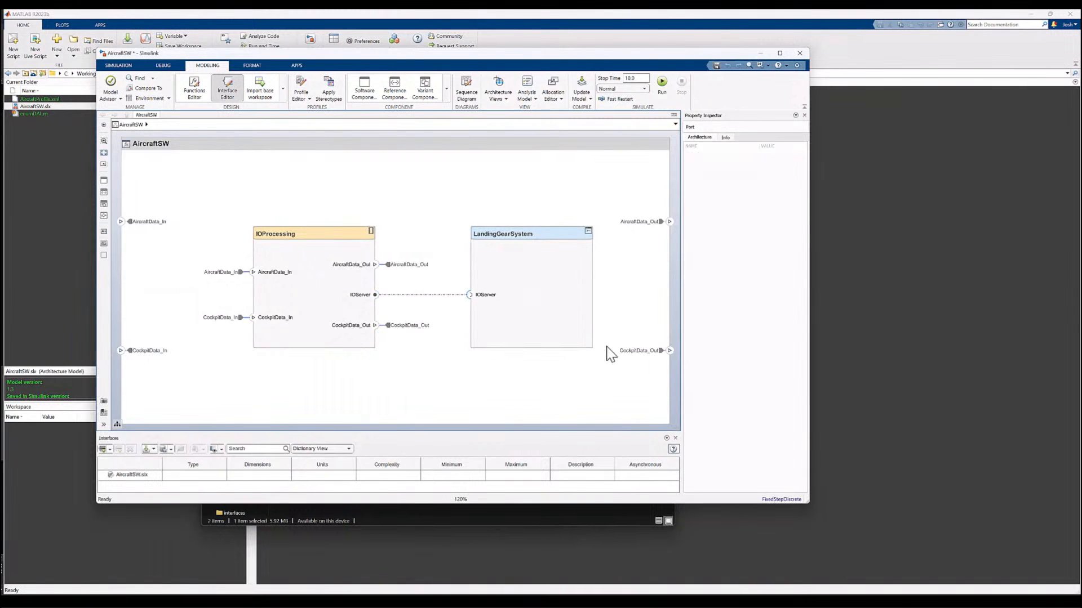
pyautogui.click(417, 363)
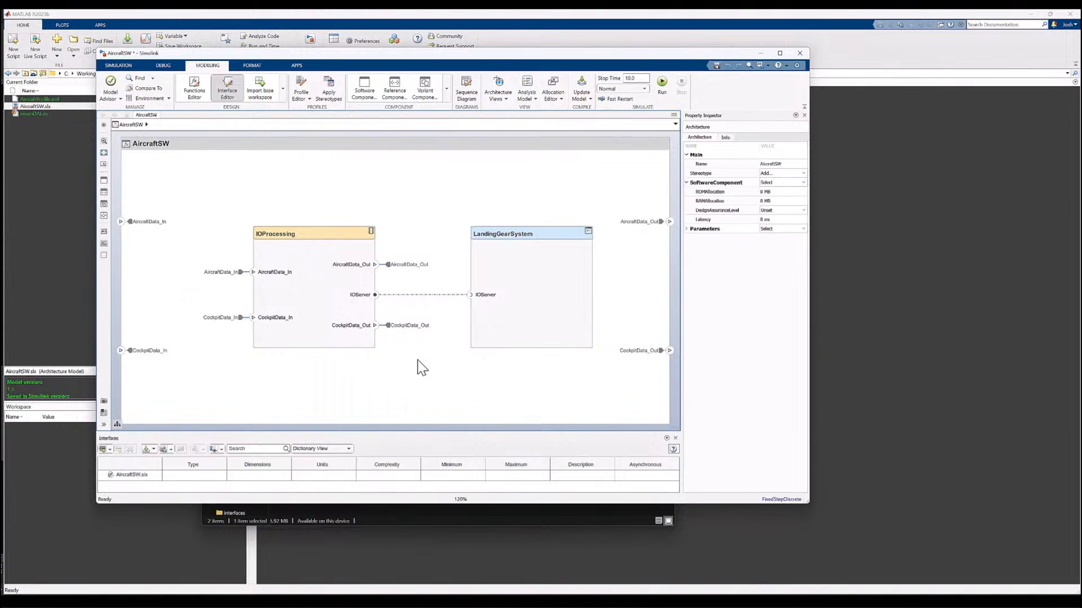
# Step: In the profile editor, set the base stereotype of both ServicePort and DataPort to AircraftProfile.SoftwareElement
pyautogui.click(311, 84)
pyautogui.click(335, 300)
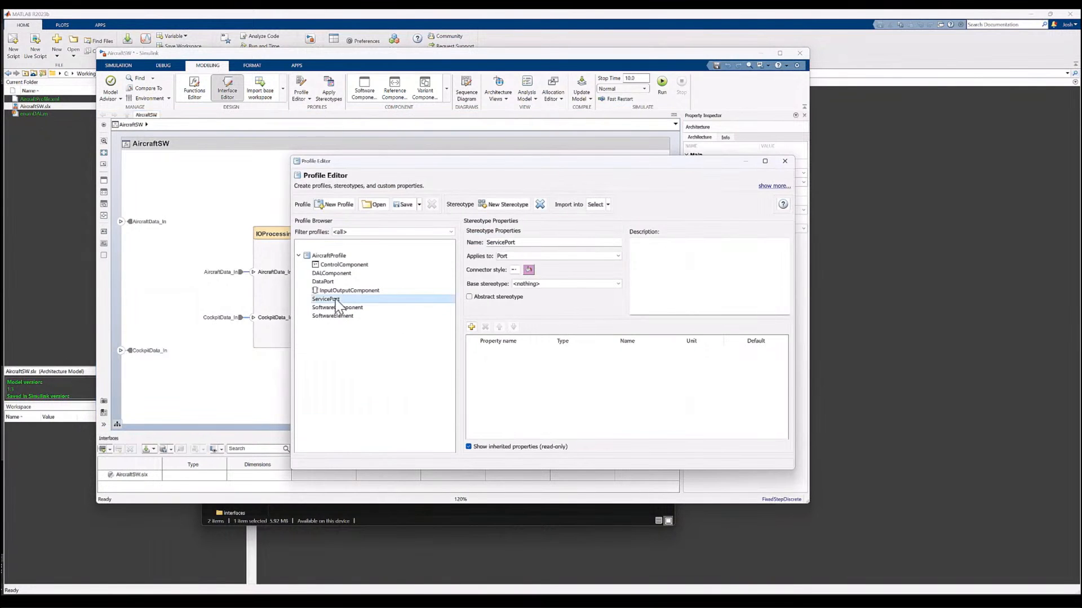
pyautogui.click(540, 284)
pyautogui.click(573, 334)
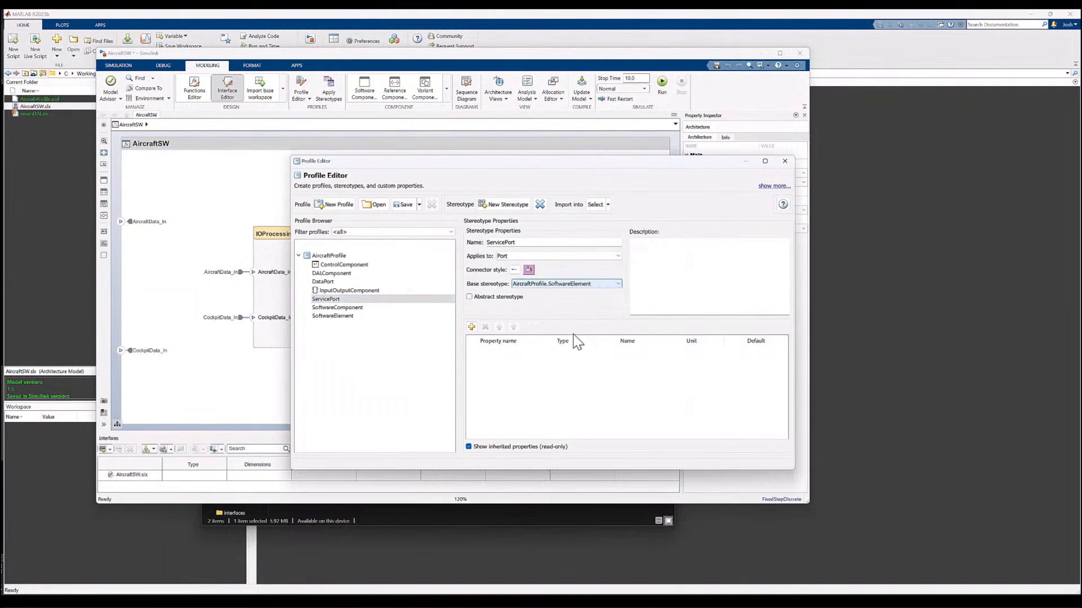
pyautogui.click(313, 282)
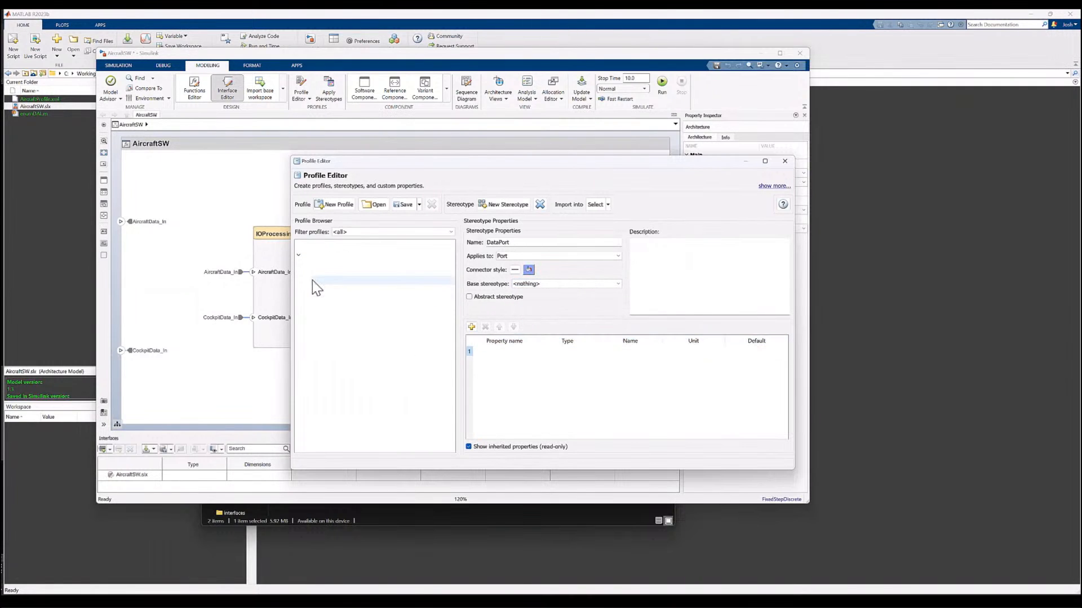
pyautogui.click(538, 281)
pyautogui.click(574, 334)
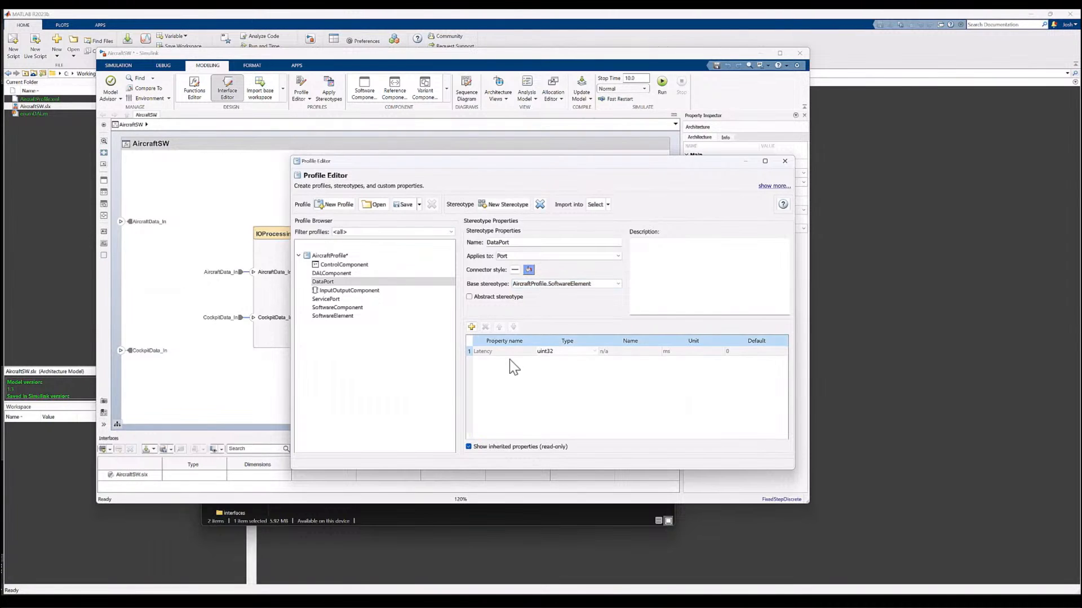
# Step: Save the profile along with the models using it, close the profile editor, and check the IOServer port's stereotype properties
pyautogui.click(403, 205)
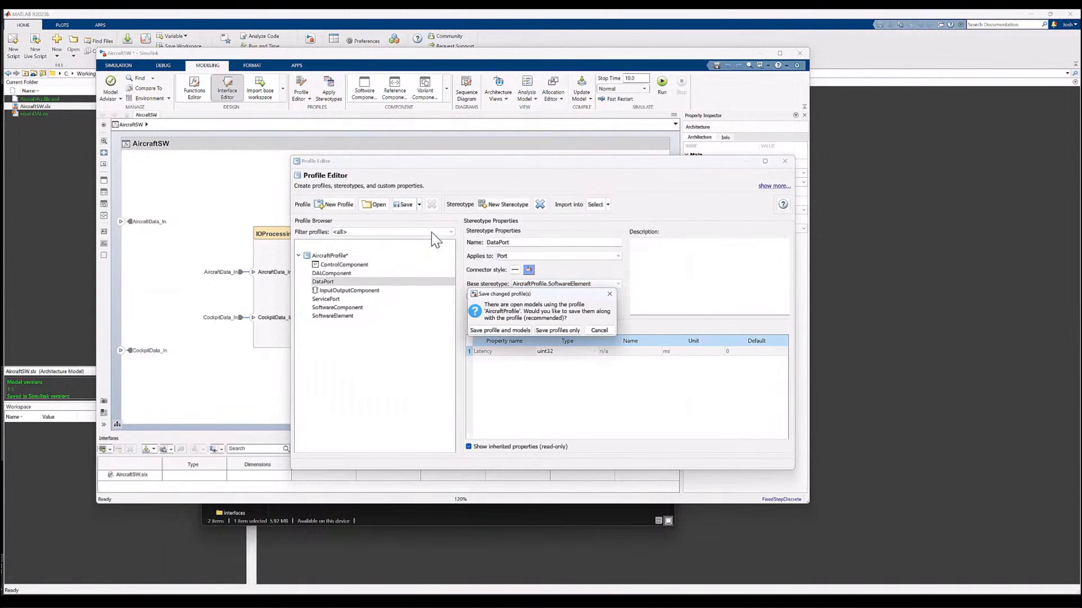
pyautogui.click(501, 330)
pyautogui.click(785, 161)
pyautogui.click(376, 294)
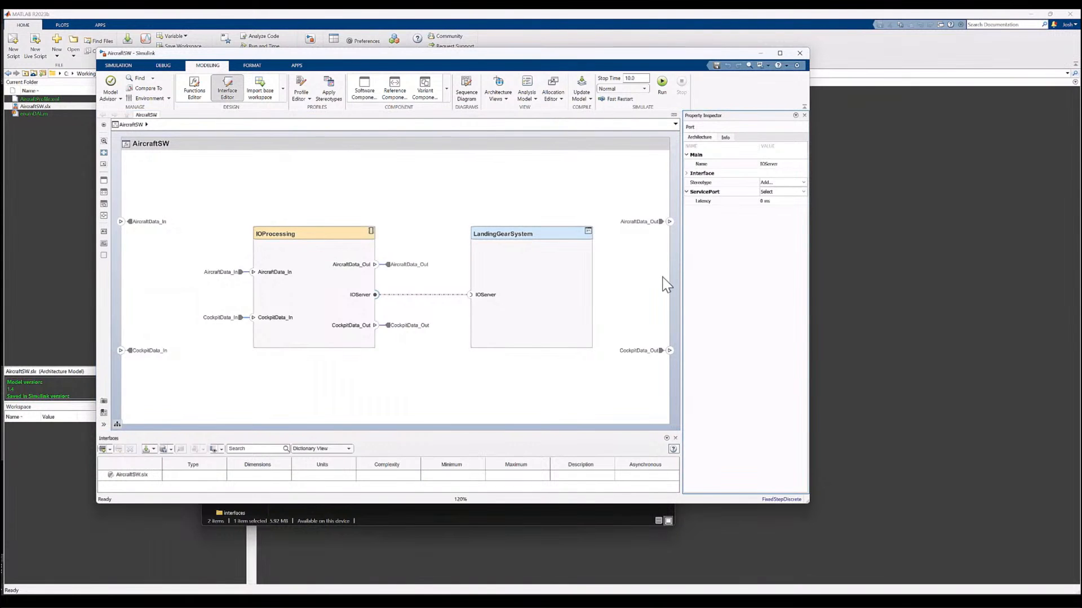
pyautogui.click(256, 410)
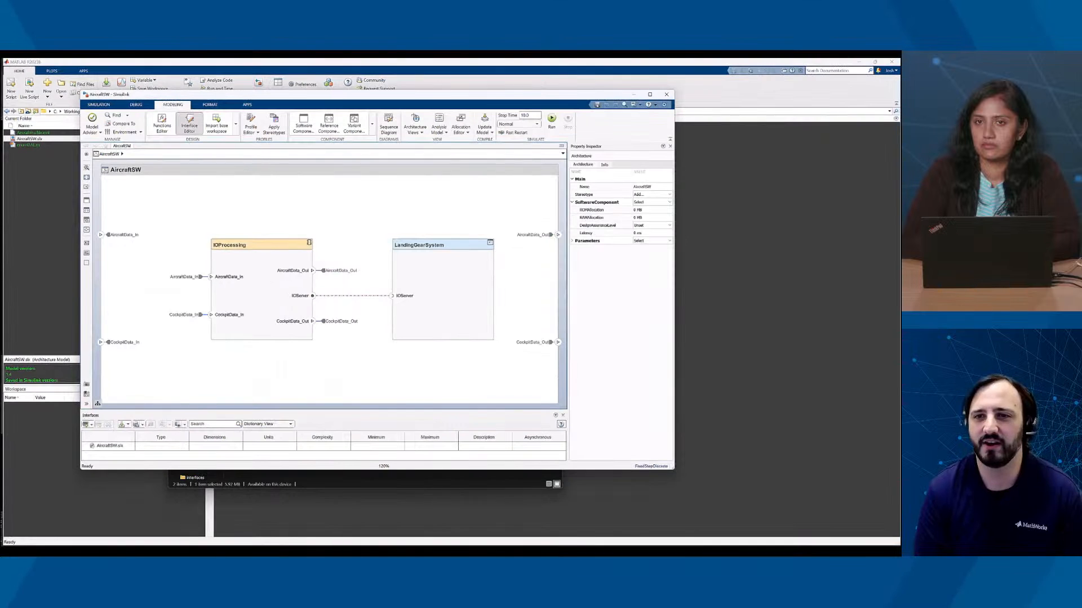
# Step: Maximize the model window, enlarge the interface editor, and add a composite data interface named AircraftDataIn
pyautogui.press('super+Up')
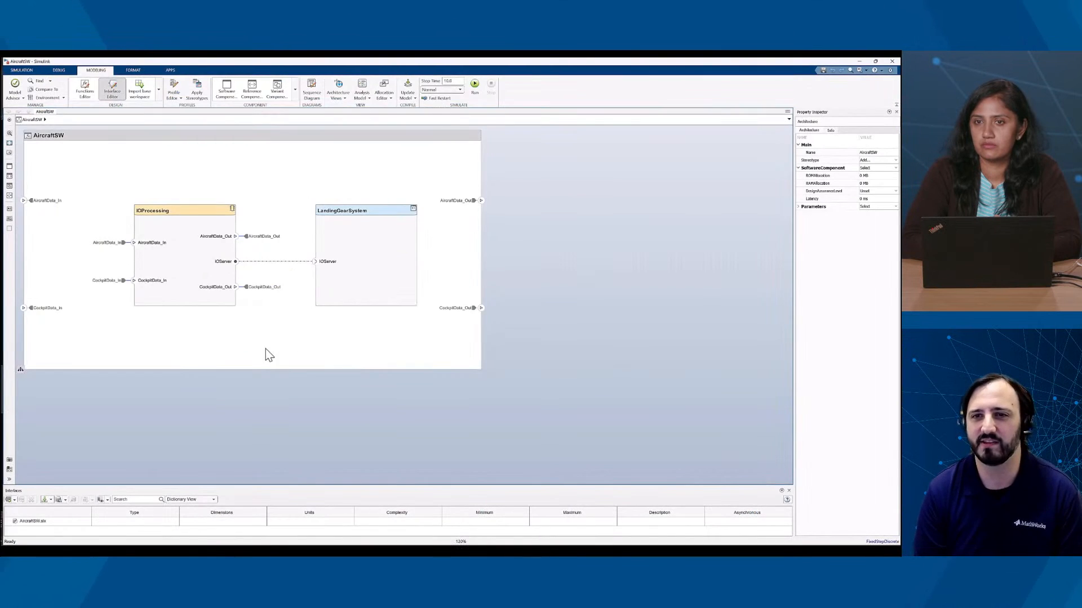
pyautogui.press('space')
pyautogui.moveTo(221, 486); pyautogui.dragTo(221, 249)
pyautogui.click(13, 261)
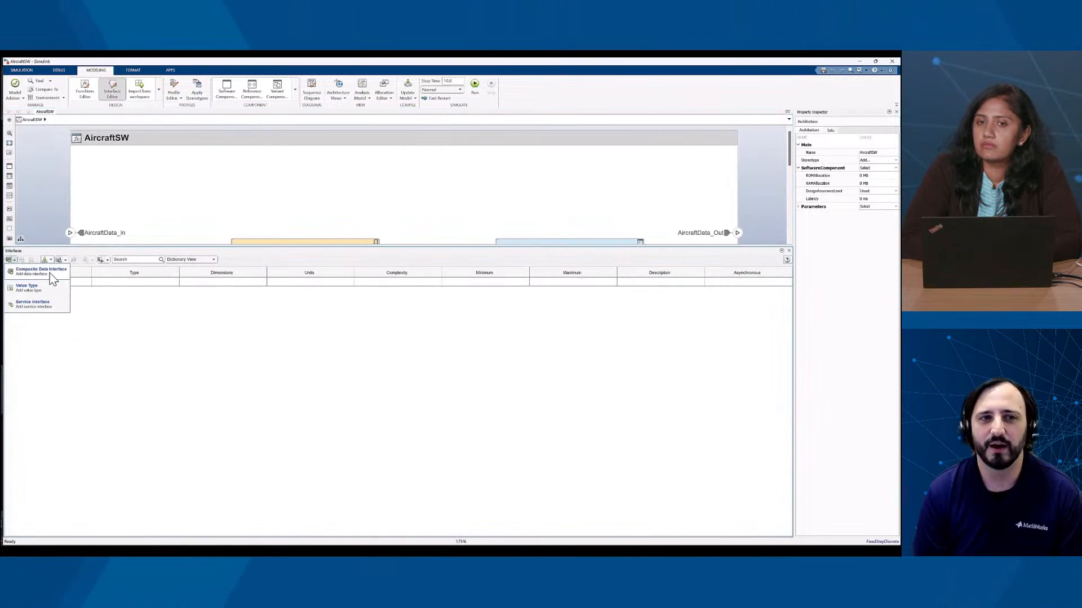
pyautogui.click(40, 272)
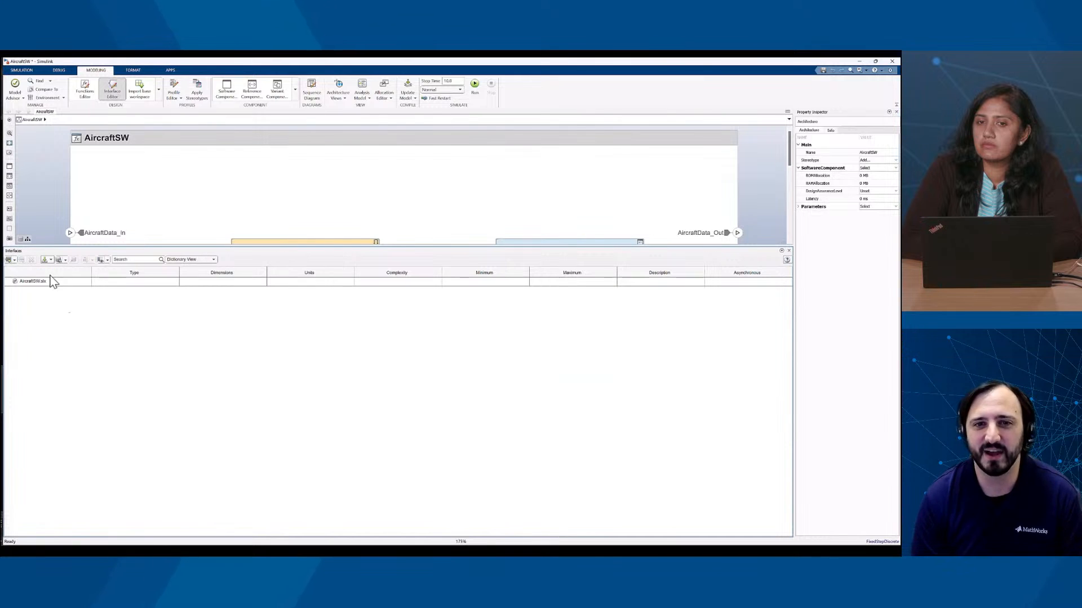
pyautogui.write('AircraftDataIn')
pyautogui.press('Return')
# Step: Add two elements named RetractCmd and ExtendCmd to the AircraftDataIn interface
pyautogui.click(22, 260)
pyautogui.click(22, 261)
pyautogui.doubleClick(37, 299)
pyautogui.write('RetractCmd')
pyautogui.press('Return')
pyautogui.doubleClick(34, 307)
pyautogui.write('ExtendCmd')
# Step: Set the data type of the RetractCmd and ExtendCmd elements to boolean
pyautogui.click(110, 299)
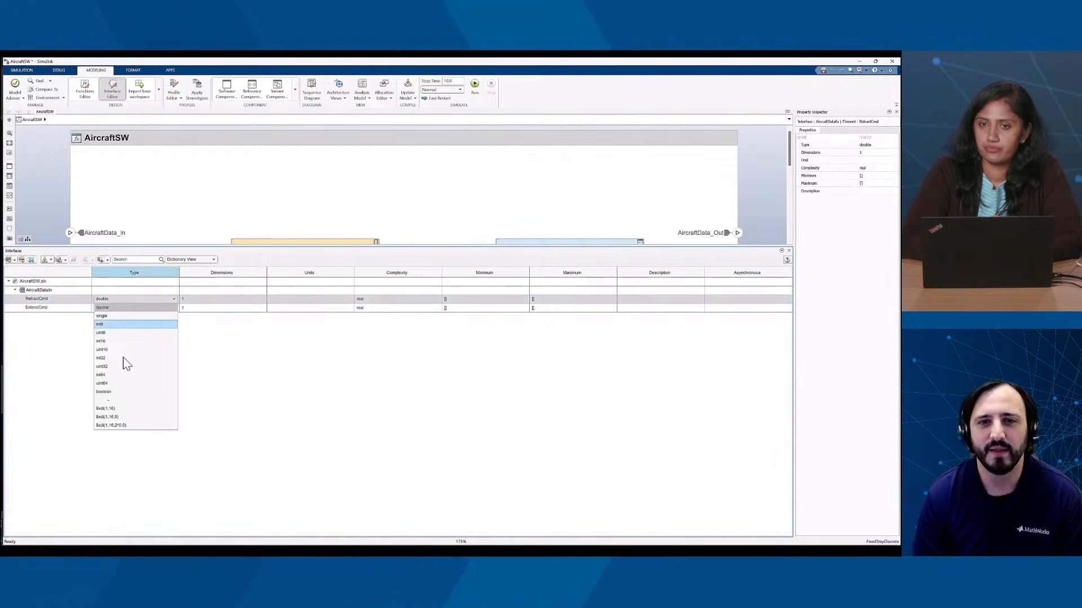
pyautogui.click(120, 392)
pyautogui.click(135, 309)
pyautogui.click(141, 345)
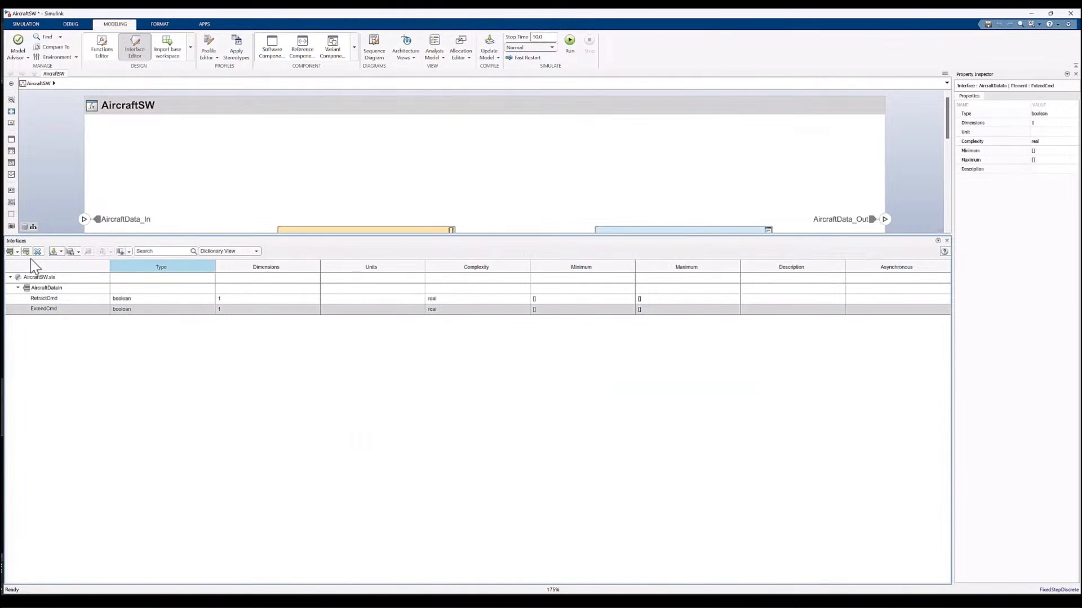
# Step: Add interfaces AircraftDataOut with boolean elements ExtendLimit and RetractLimit, and CockpitDataIn with elements GearExtended and GearRetracted
pyautogui.click(26, 251)
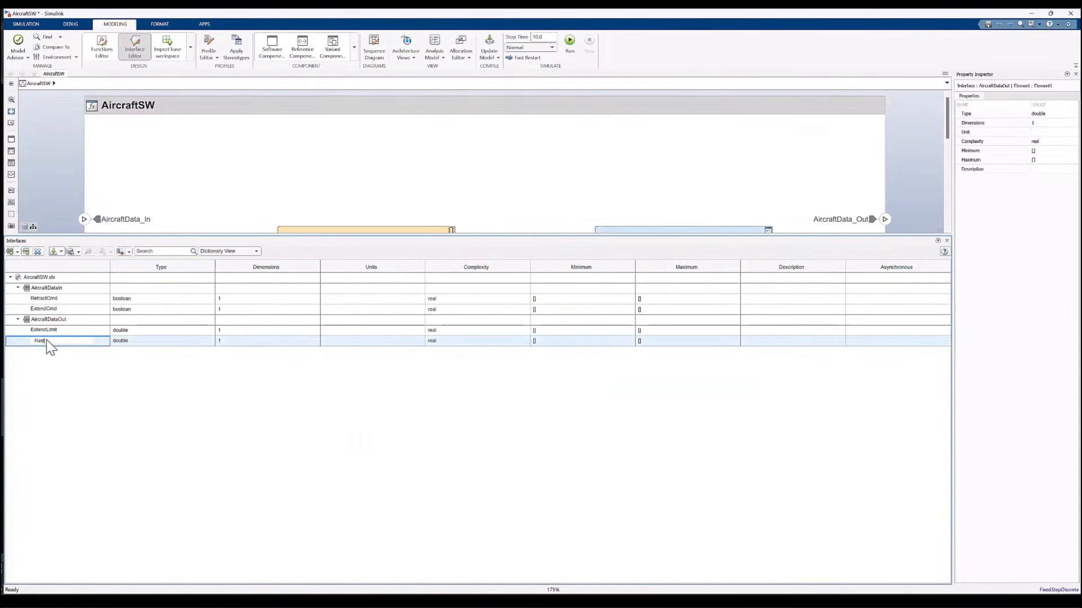
pyautogui.click(135, 345)
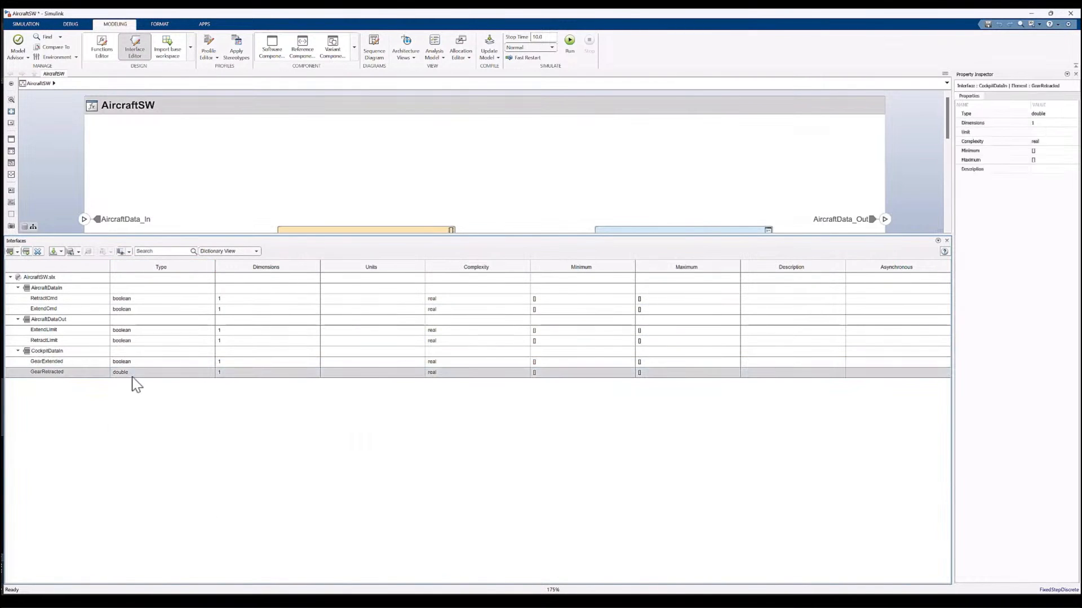
# Step: Add an element named GearExtend to the CockpitDataOut data interface
pyautogui.click(26, 251)
pyautogui.doubleClick(51, 394)
pyautogui.write('GearExtend')
pyautogui.press('Return')
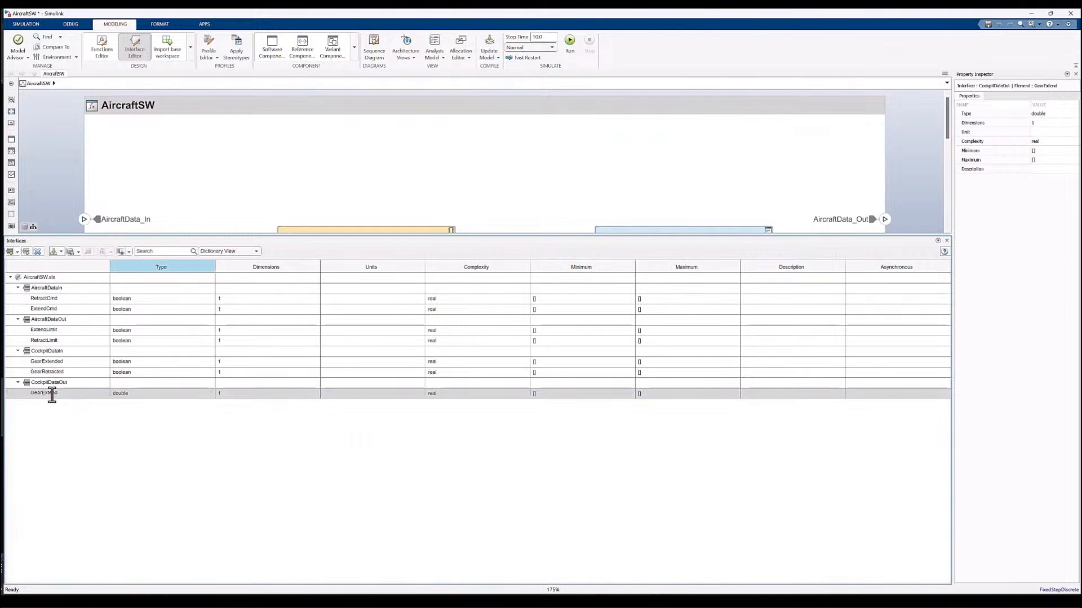
# Step: Add a service interface named IOServer to the model's interface list
pyautogui.click(17, 252)
pyautogui.click(39, 304)
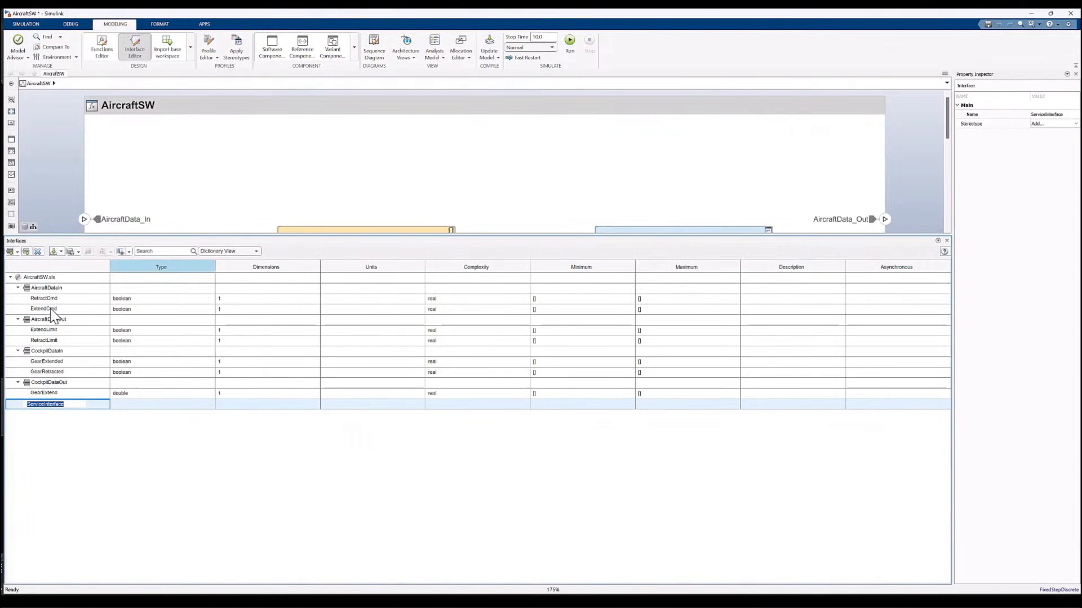
pyautogui.write('IOServer')
pyautogui.press('Return')
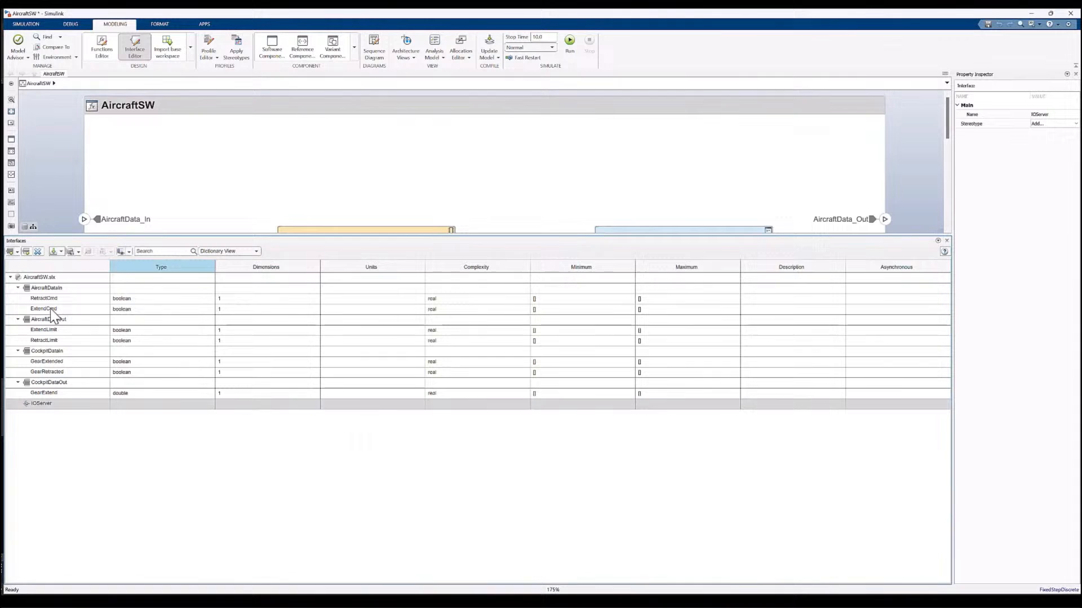
# Step: Add two functions to the IOServer interface with the prototypes value = get(valueName) and set(valueName,value)
pyautogui.click(25, 252)
pyautogui.click(26, 252)
pyautogui.doubleClick(42, 415)
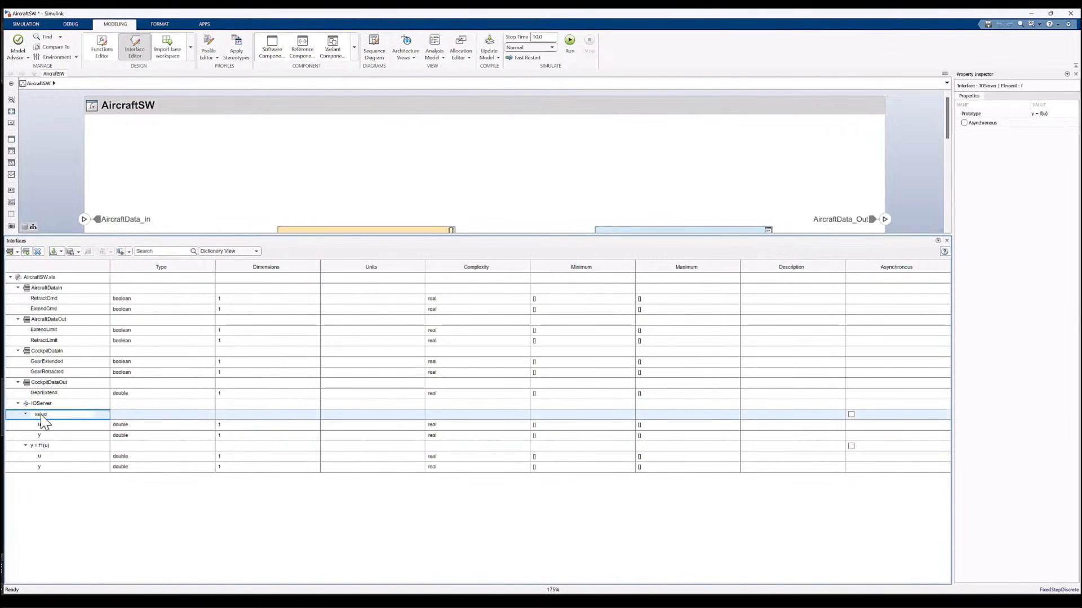
pyautogui.press('Return')
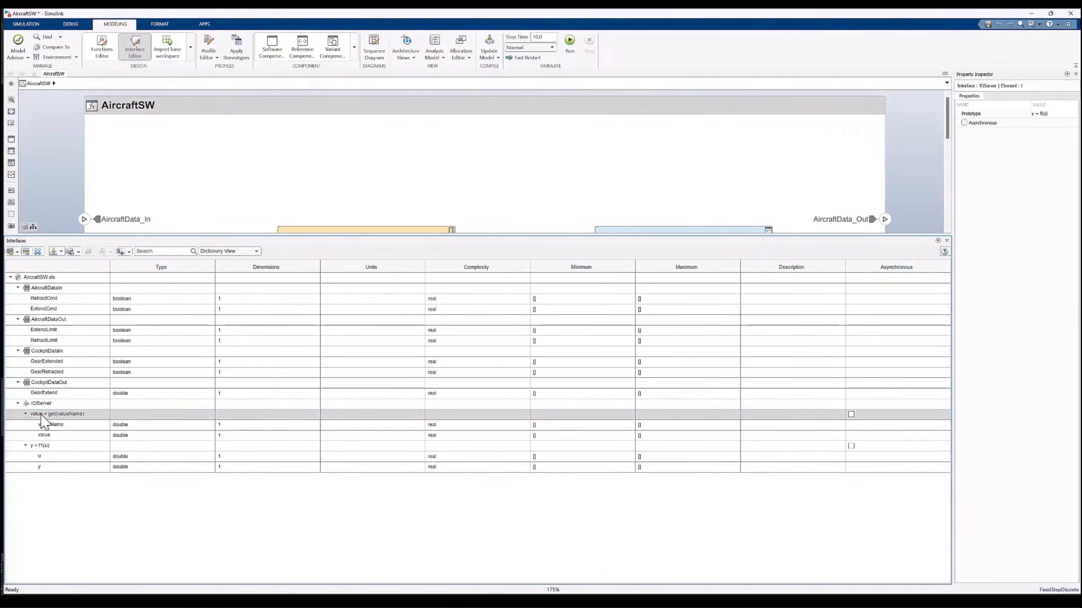
pyautogui.doubleClick(45, 446)
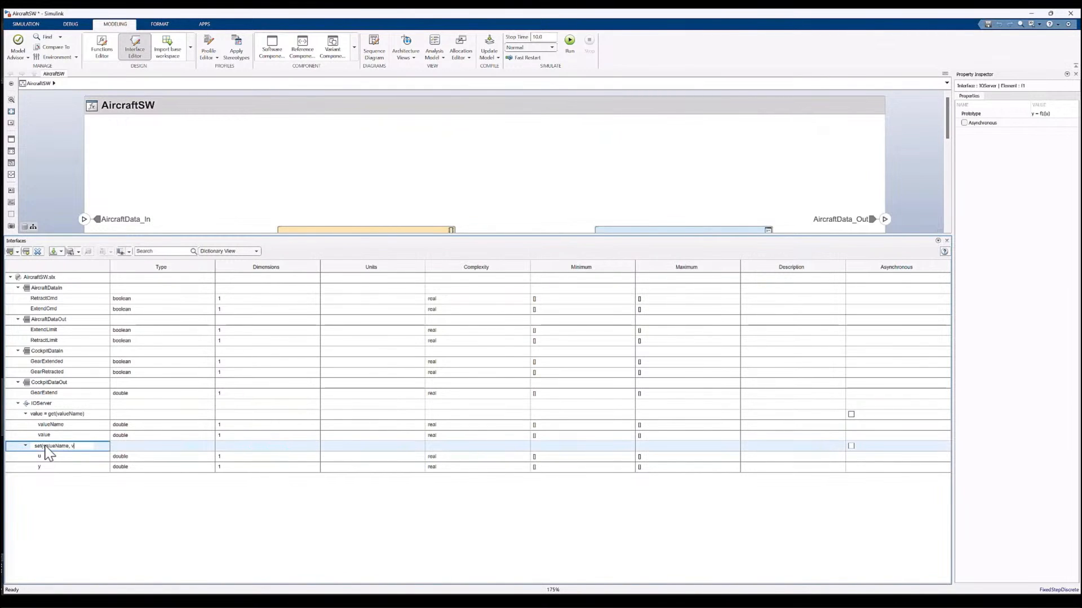
pyautogui.write('set(valueName,value)')
pyautogui.press('Return')
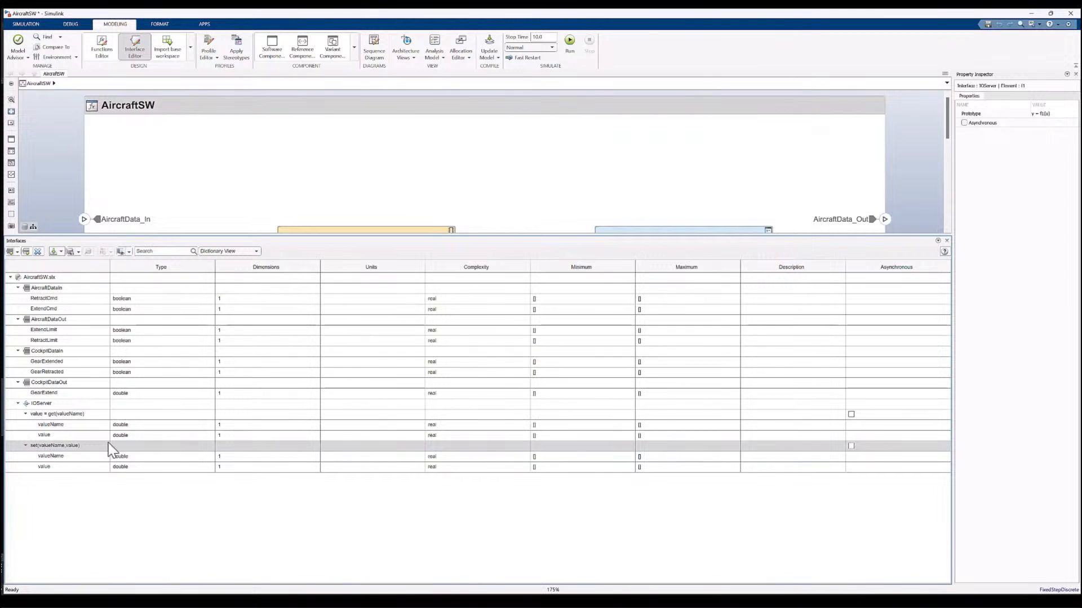
# Step: Set the data type of the get function's valueName argument to Enum: enumHWChannelMapping
pyautogui.click(142, 425)
pyautogui.click(1057, 113)
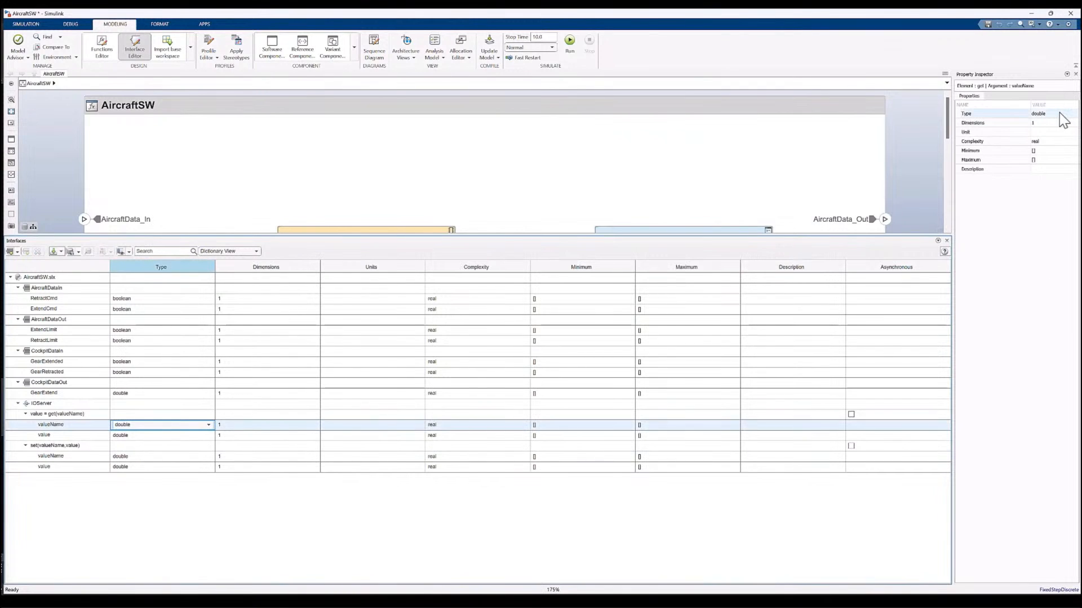
pyautogui.write('Enum: enu')
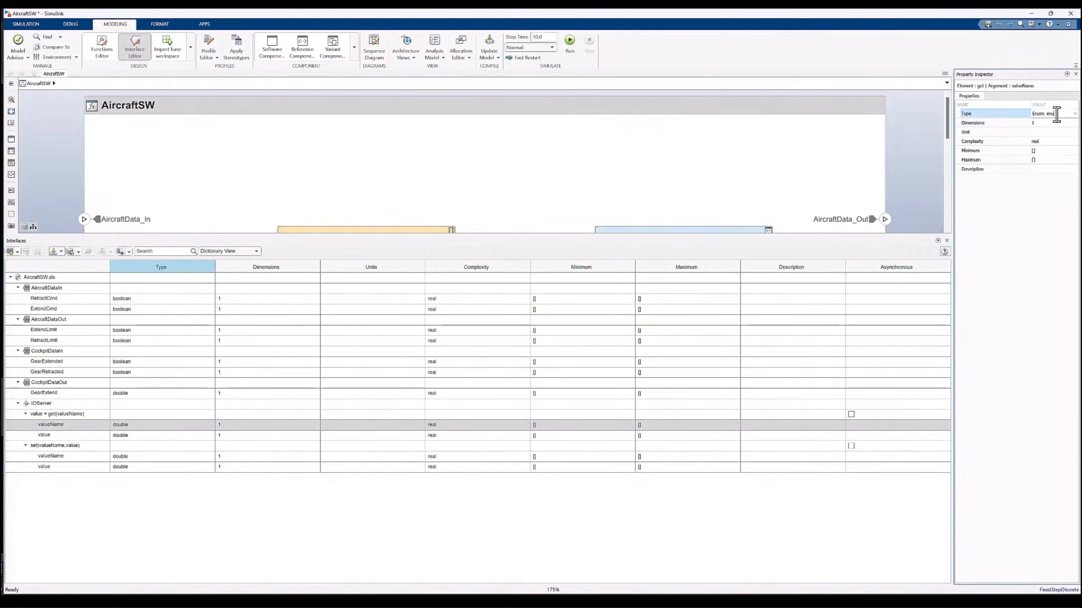
pyautogui.press('Return')
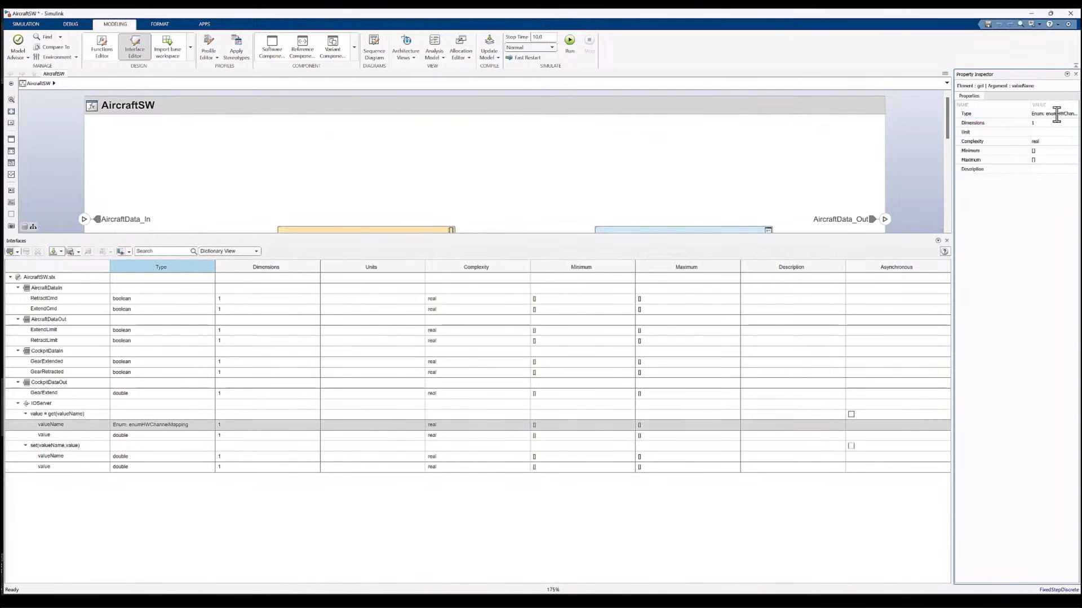
pyautogui.click(1060, 116)
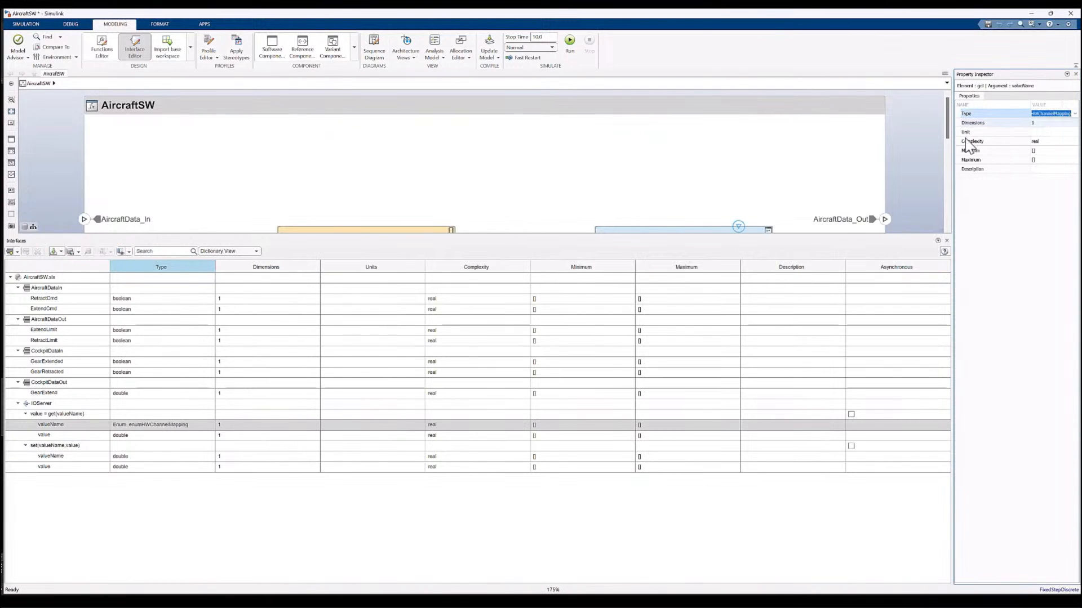
# Step: Set the data type of the set function's valueName argument to Enum: enumHWChannelMapping
pyautogui.click(158, 457)
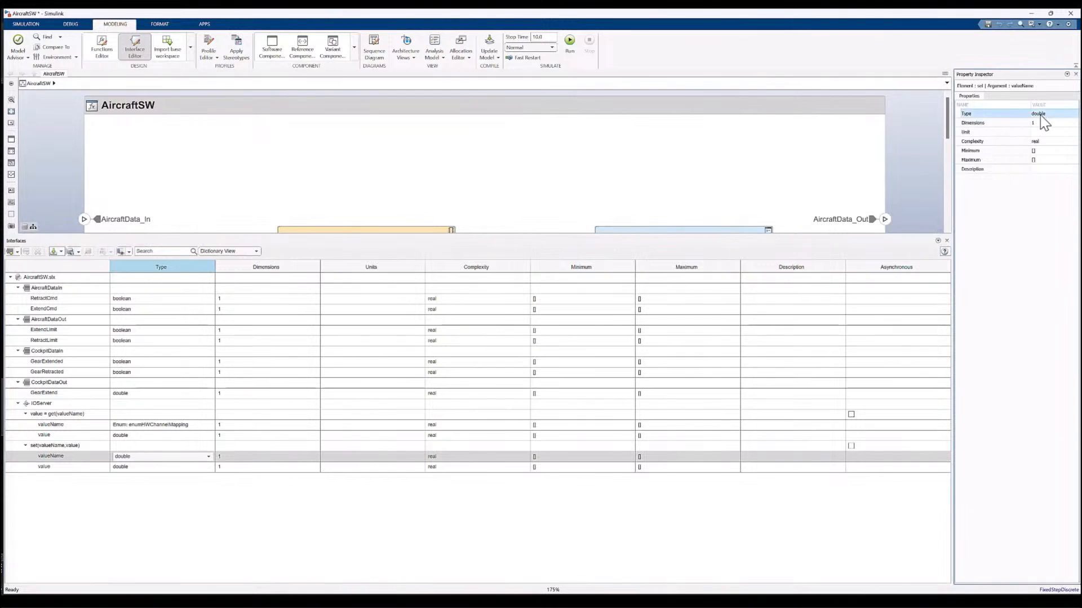
pyautogui.write('Enum: enumHWChannelMapping')
pyautogui.press('Return')
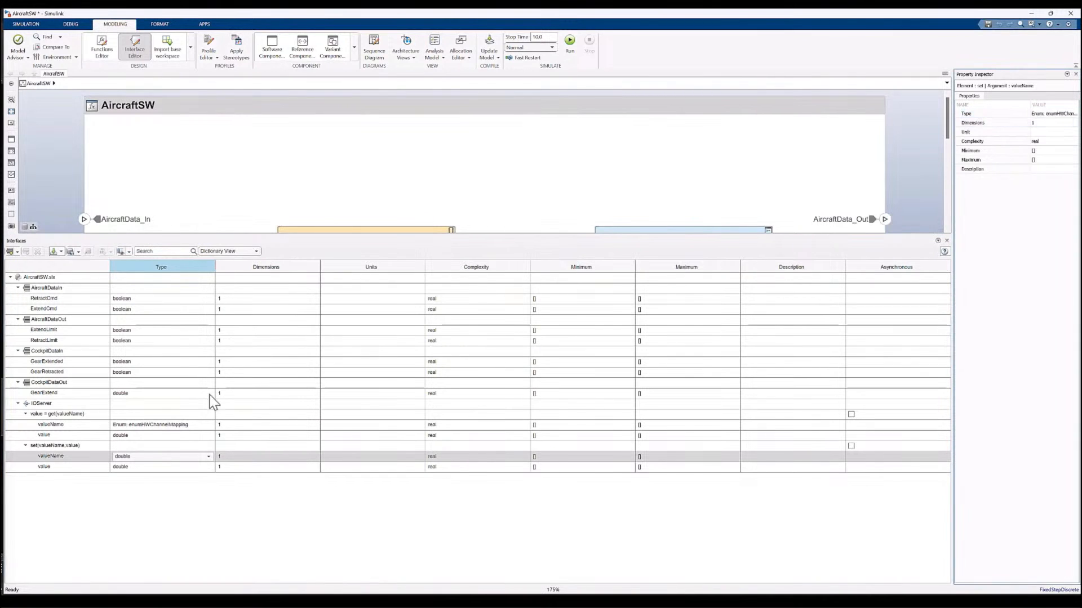
# Step: Set the data type of the value argument to boolean in both the get and set functions of IOServer
pyautogui.click(153, 435)
pyautogui.click(141, 435)
pyautogui.click(144, 397)
pyautogui.click(141, 466)
pyautogui.click(146, 437)
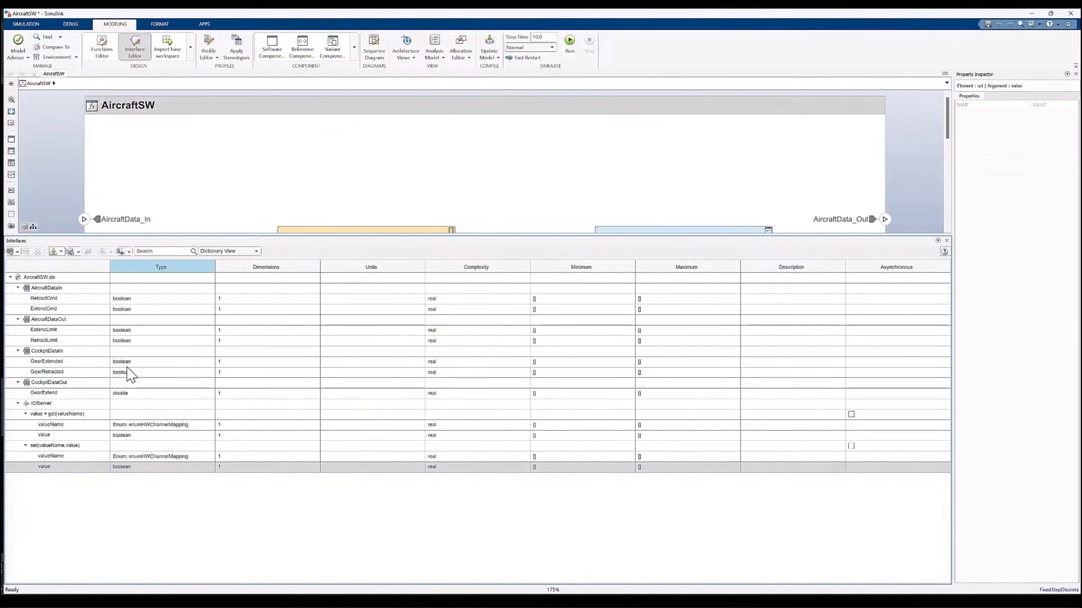
# Step: Save the model's interfaces to a new data dictionary named IntegrationDictionary
pyautogui.click(78, 252)
pyautogui.click(88, 275)
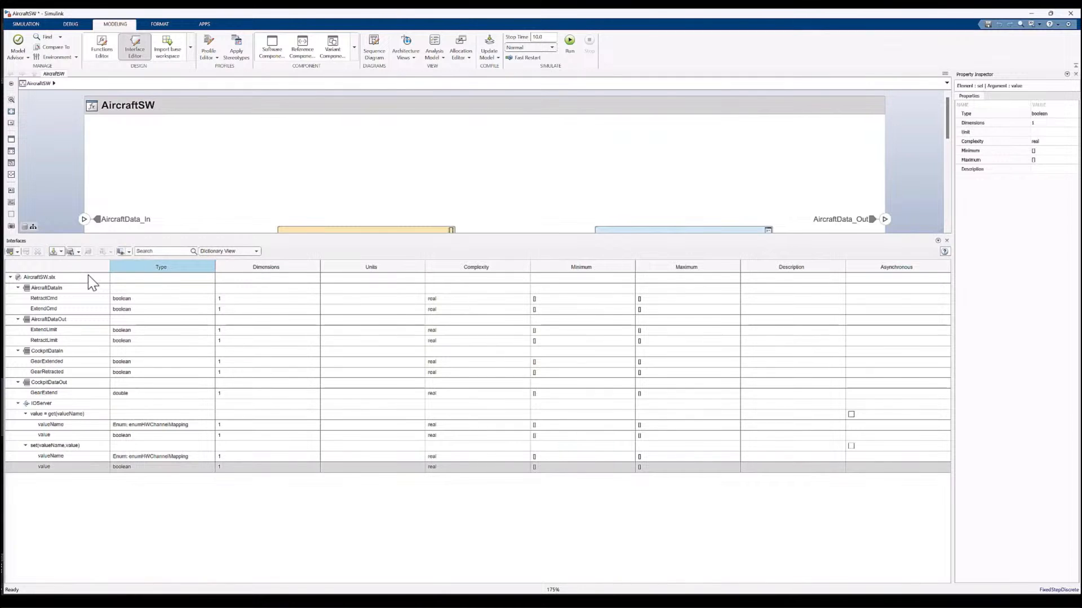
pyautogui.write('IntegrationDicti')
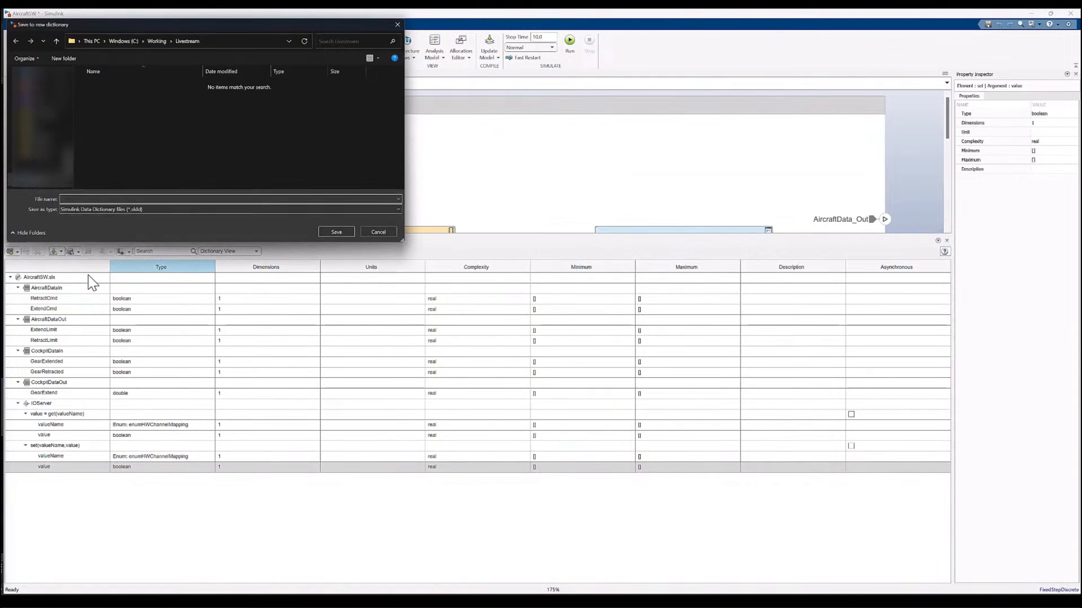
pyautogui.write('onary')
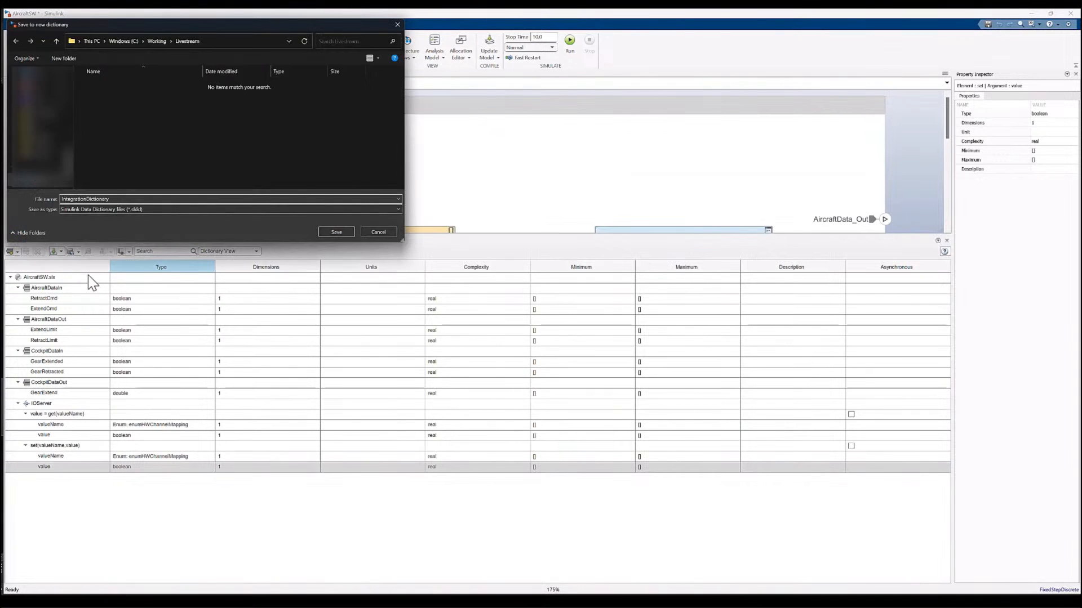
pyautogui.click(337, 232)
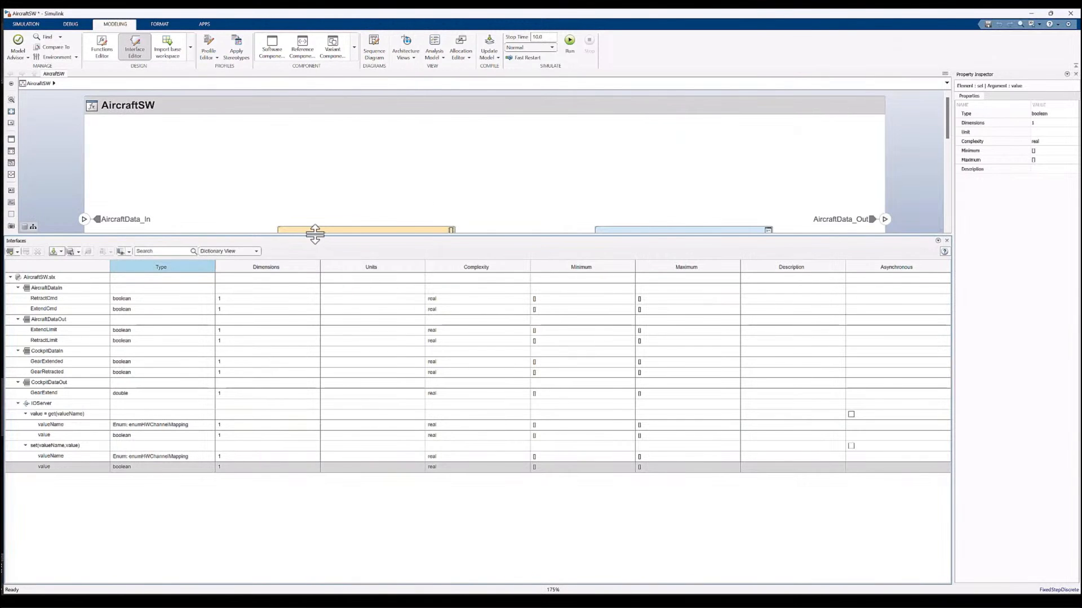
# Step: Apply the AircraftDataIn interface to the AircraftData_In ports of the AircraftSW architecture and the IOProcessing component
pyautogui.moveTo(315, 234); pyautogui.dragTo(315, 348)
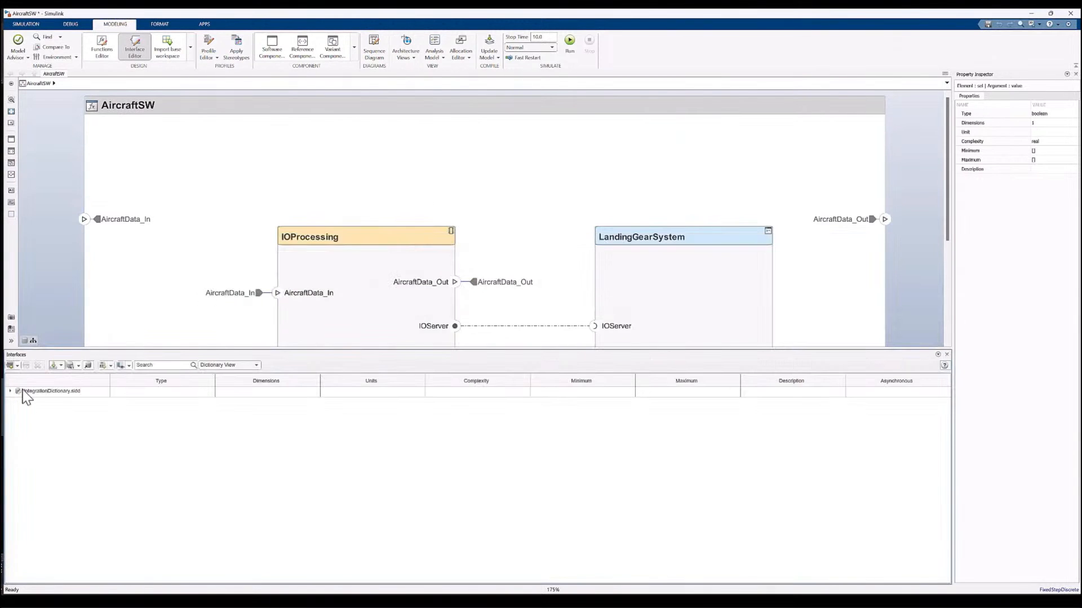
pyautogui.moveTo(92, 348); pyautogui.dragTo(96, 462)
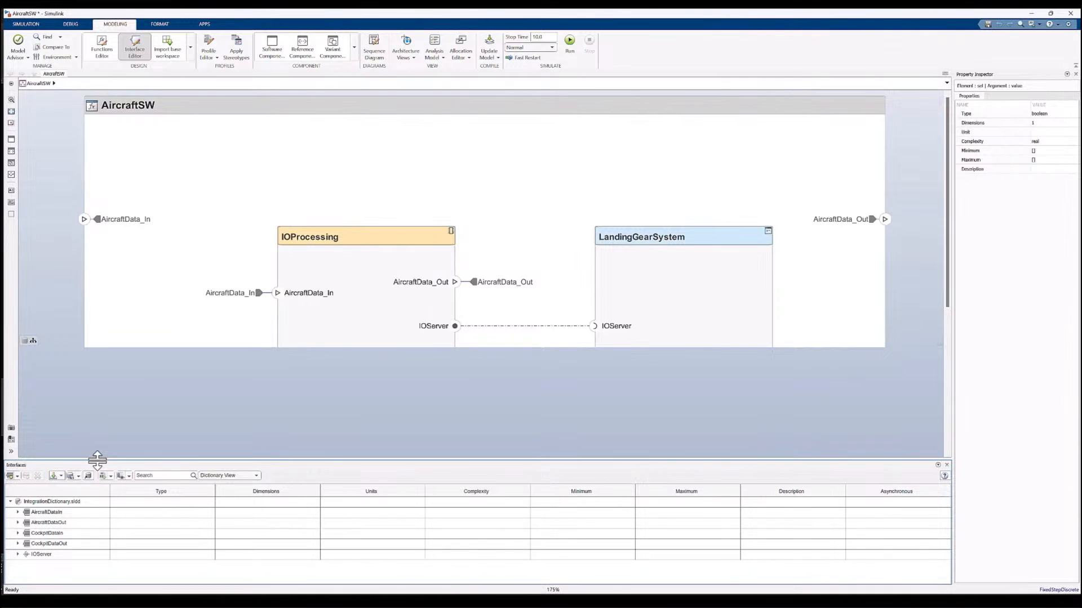
pyautogui.click(155, 323)
pyautogui.press('space')
pyautogui.click(63, 517)
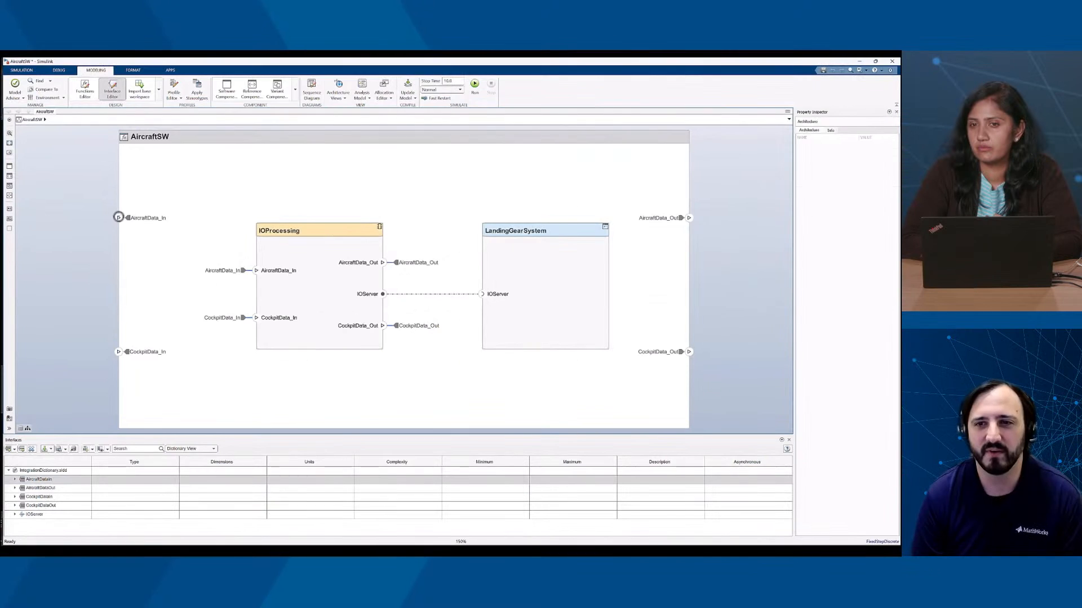
pyautogui.rightClick(142, 201)
pyautogui.click(195, 215)
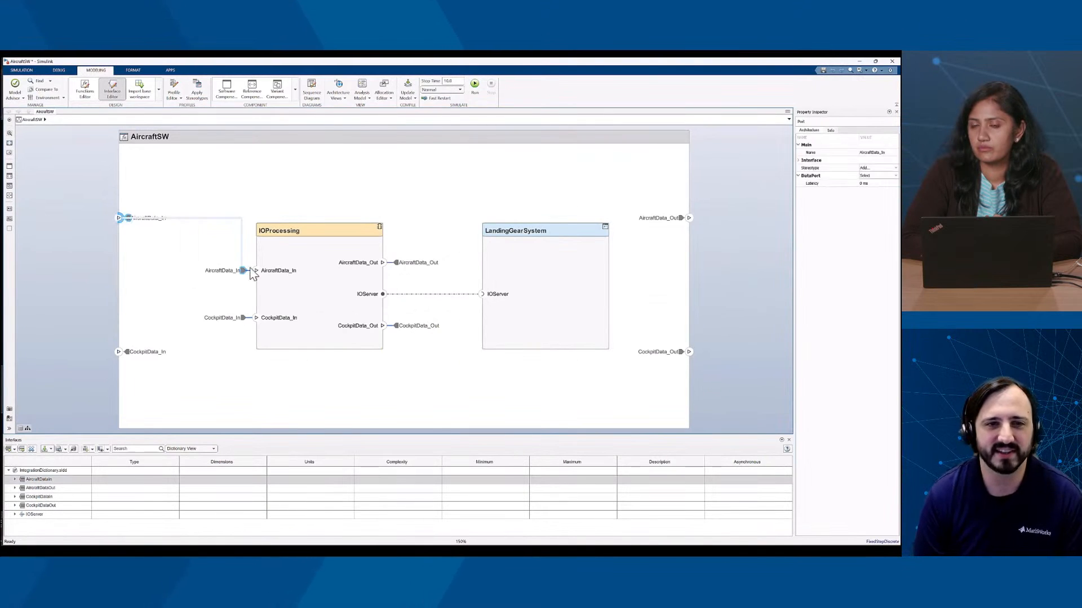
pyautogui.rightClick(252, 270)
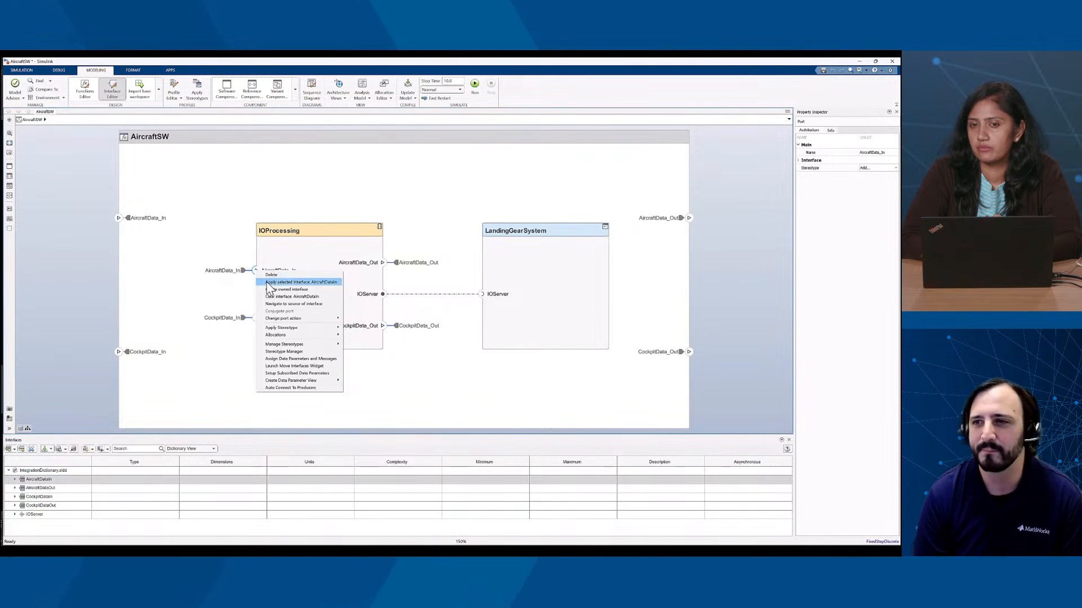
pyautogui.click(267, 283)
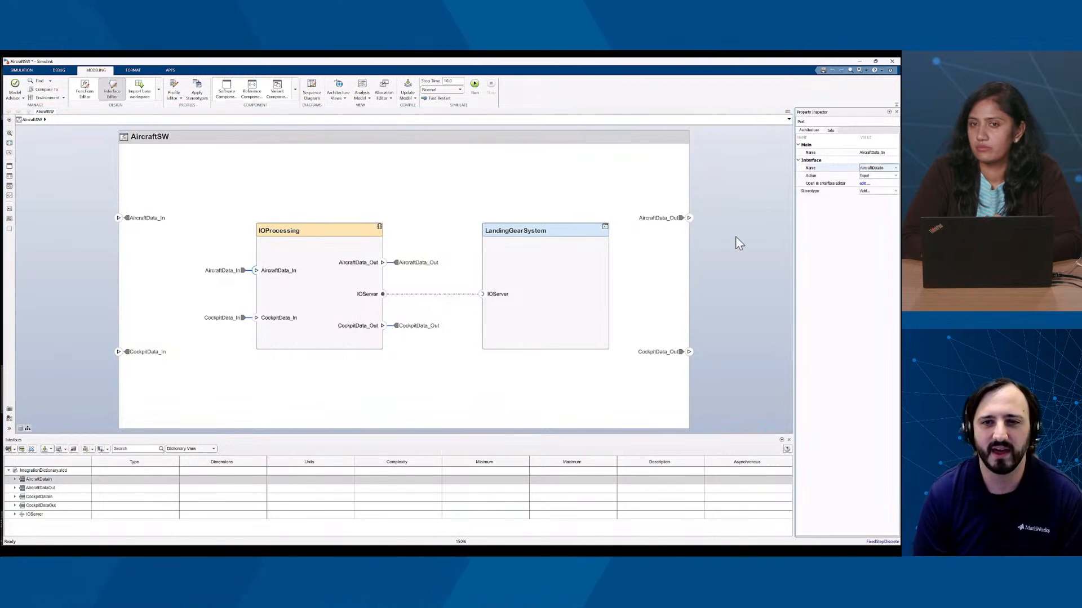
# Step: Apply the AircraftDataOut interface to the AircraftData_Out ports of IOProcessing and the AircraftSW architecture
pyautogui.click(39, 479)
pyautogui.click(47, 489)
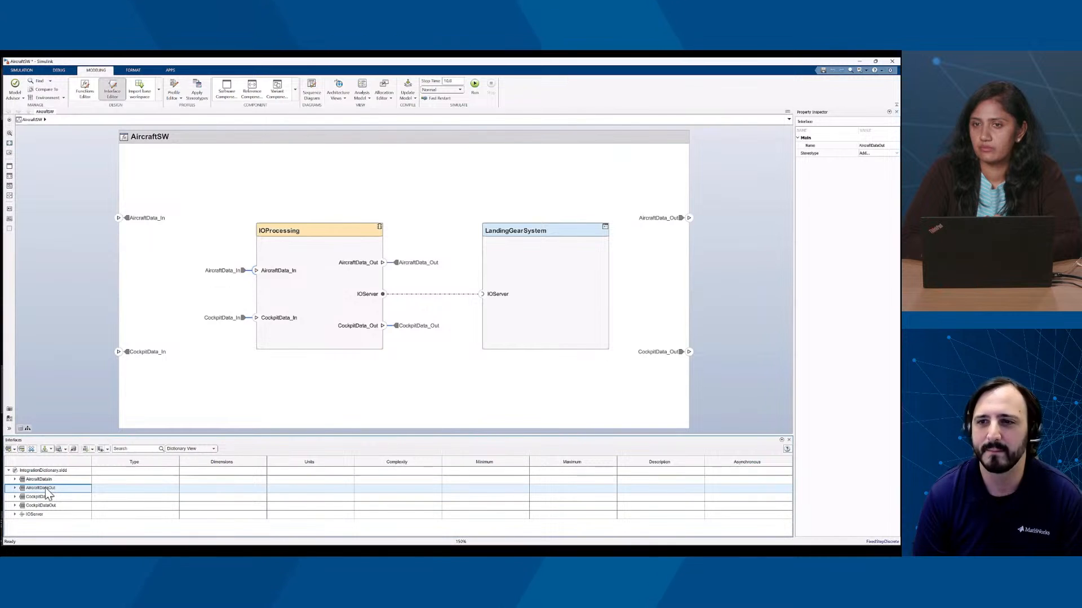
pyautogui.rightClick(394, 263)
pyautogui.click(414, 275)
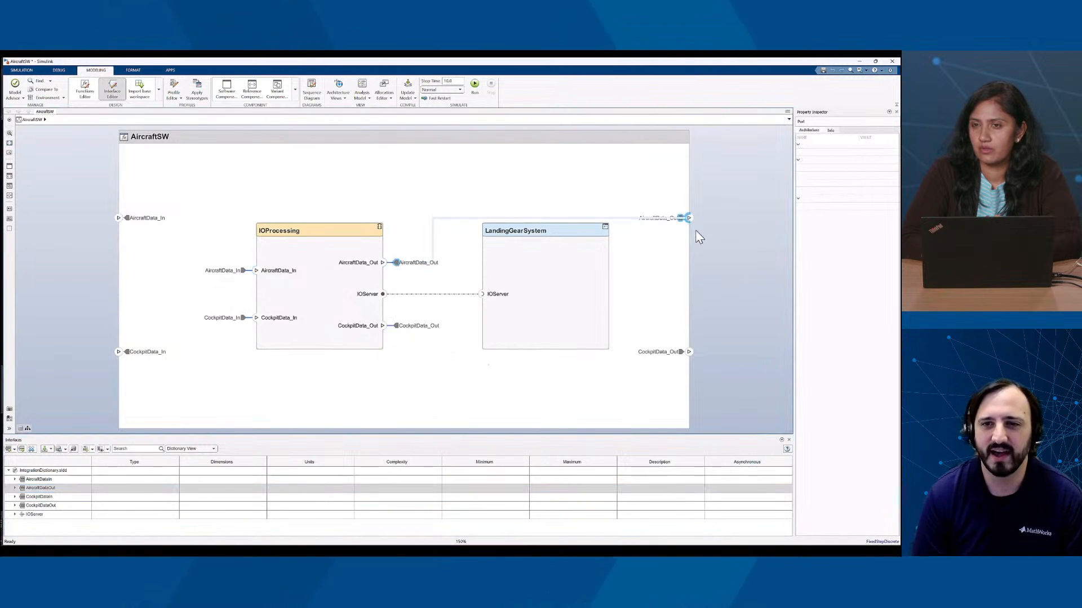
# Step: Apply the CockpitDataIn interface to the CockpitData_In ports of the AircraftSW architecture and the IOProcessing component
pyautogui.click(38, 497)
pyautogui.click(119, 352)
pyautogui.click(257, 318)
pyautogui.rightClick(257, 318)
pyautogui.click(268, 328)
# Step: Apply the CockpitDataOut interface to both CockpitData_Out ports, and the IOServer interface to the IOServer ports
pyautogui.click(381, 325)
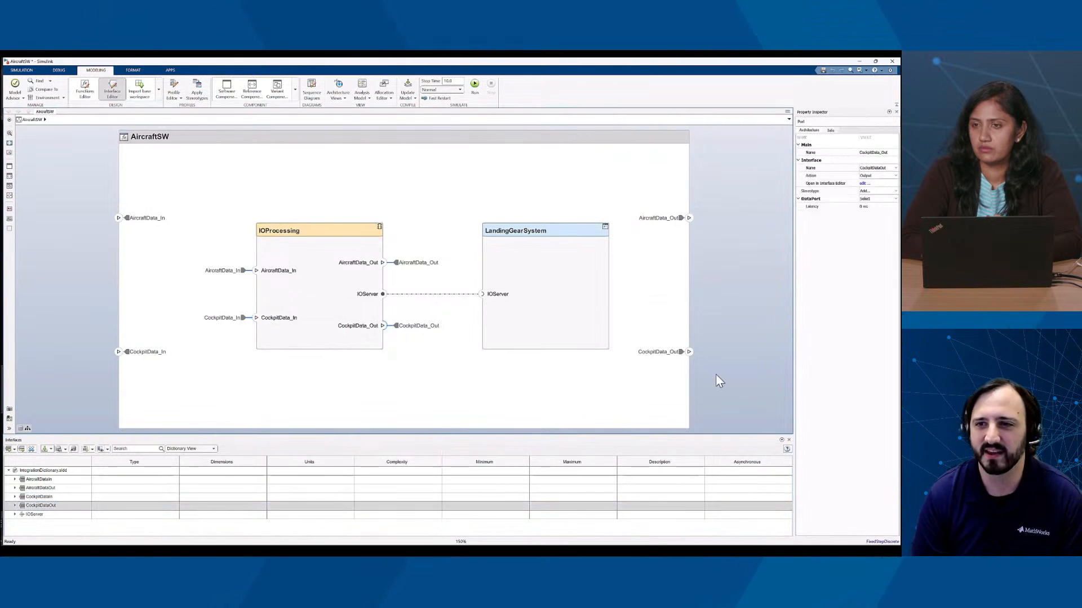
pyautogui.rightClick(688, 353)
pyautogui.click(703, 363)
pyautogui.click(56, 515)
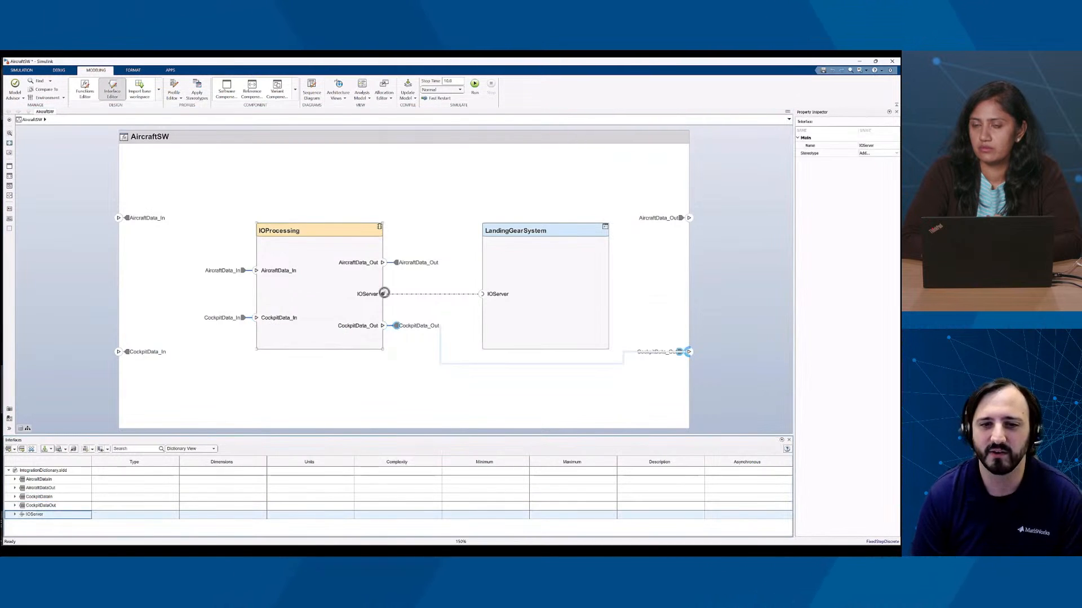
# Step: Check the ports assigned to each interface in the dictionary one by one, and save the model
pyautogui.click(68, 481)
pyautogui.click(66, 488)
pyautogui.click(65, 497)
pyautogui.click(66, 506)
pyautogui.click(61, 515)
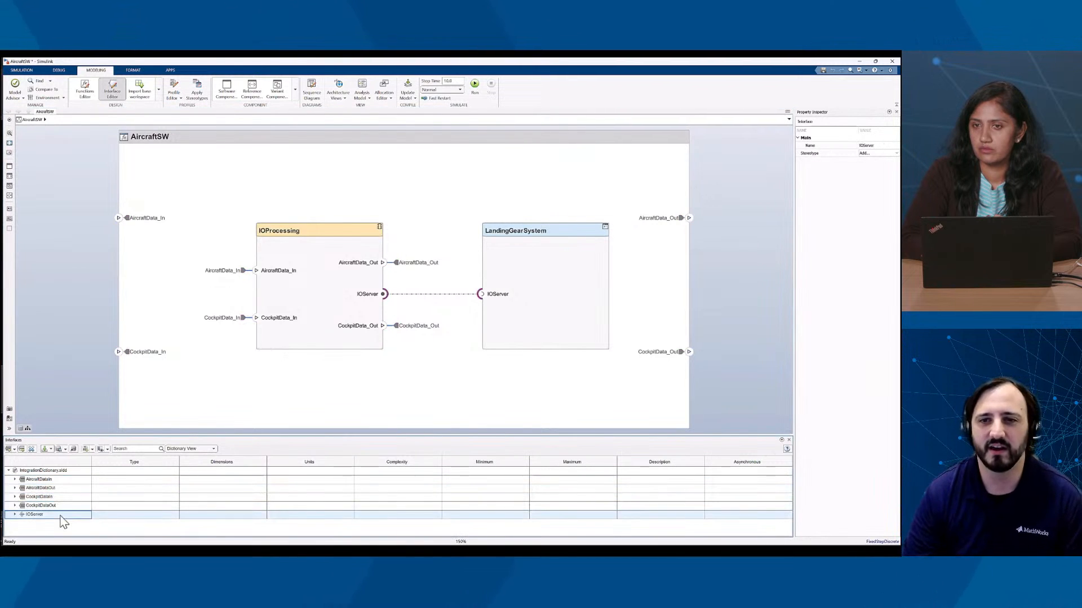
pyautogui.click(823, 70)
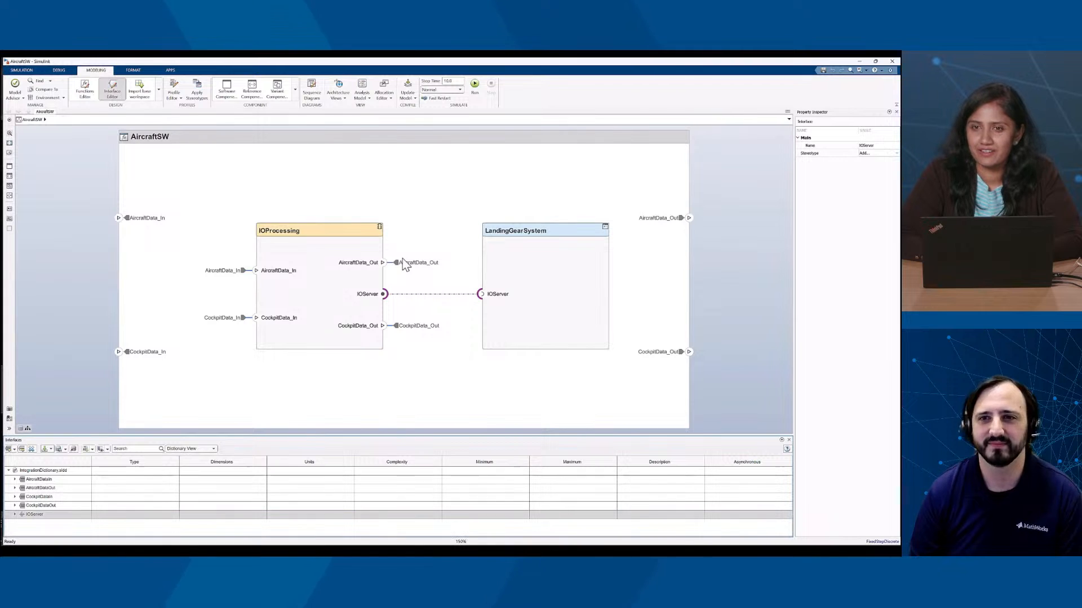
# Step: Add a function named ProcessHardwareIO_1ms to the IOProcessing component with a period of .001
pyautogui.click(355, 248)
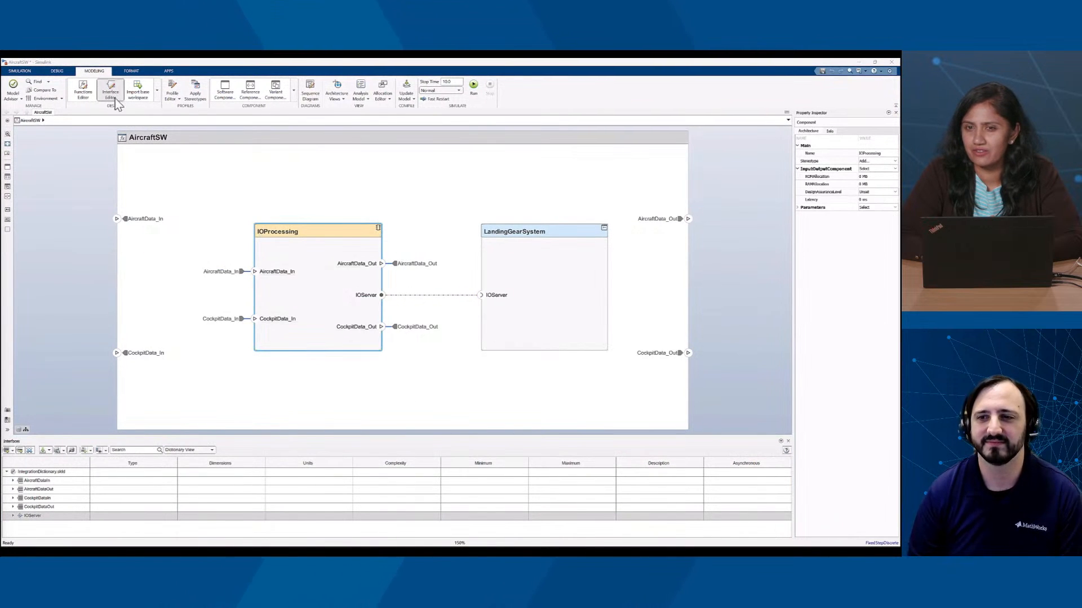
pyautogui.click(85, 93)
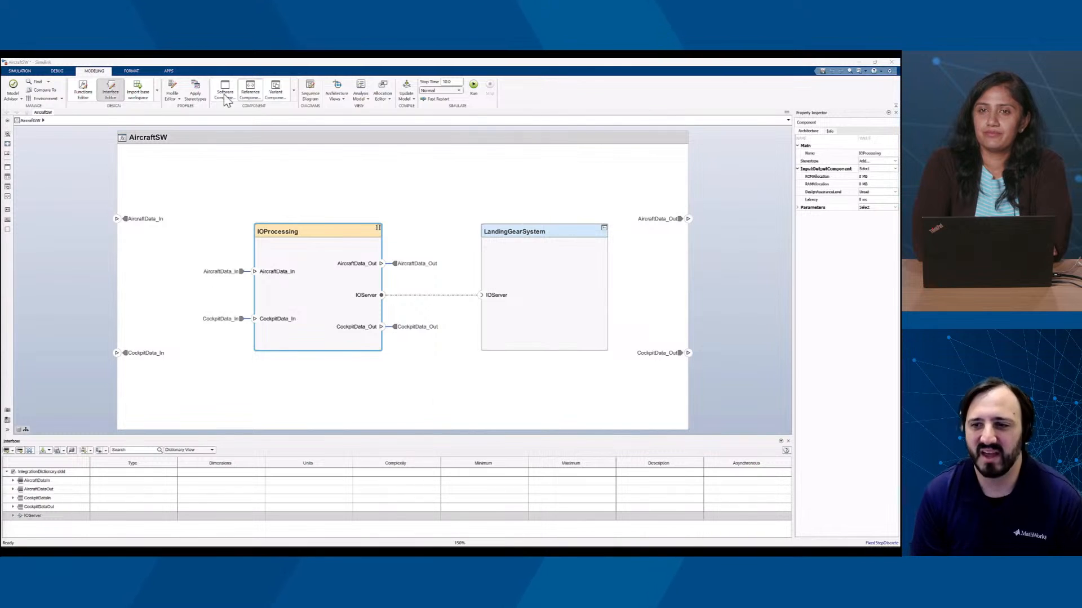
pyautogui.click(92, 92)
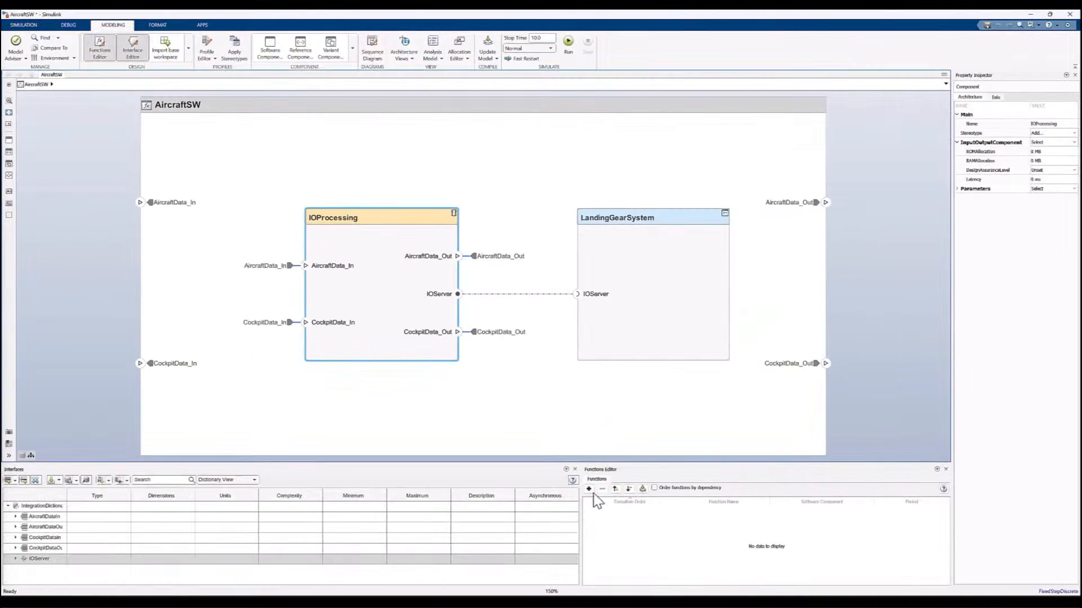
pyautogui.click(589, 490)
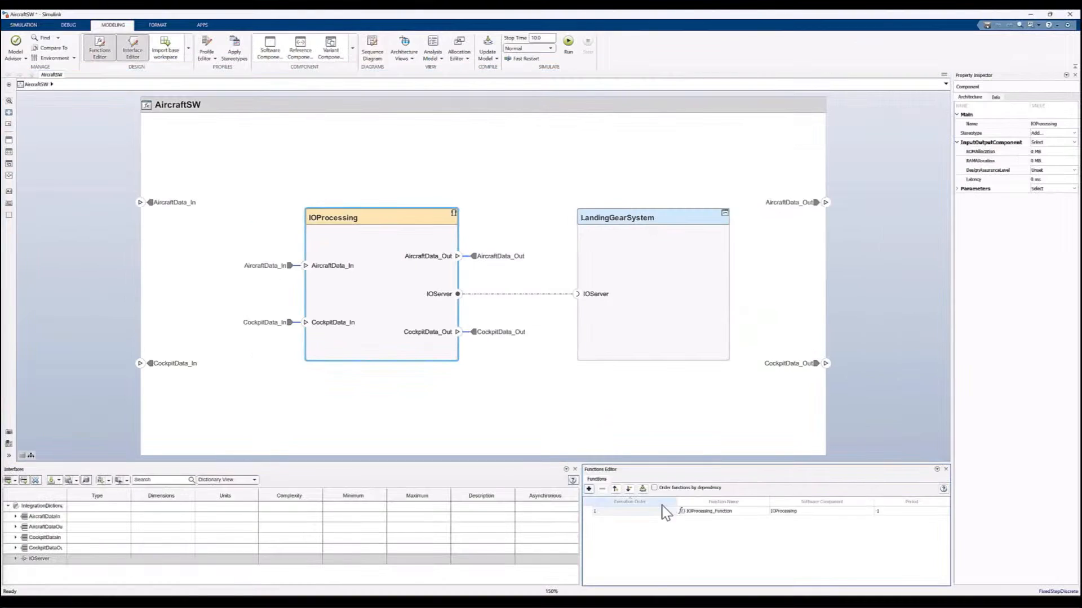
pyautogui.doubleClick(704, 512)
pyautogui.write('ProcessHardwareIO_1ms')
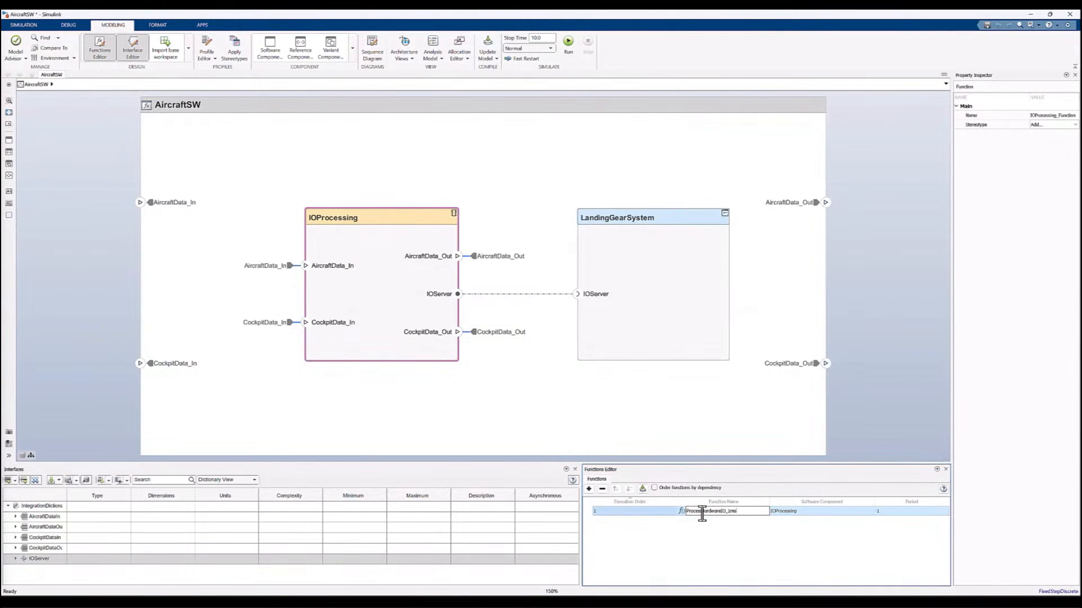
pyautogui.press('Return')
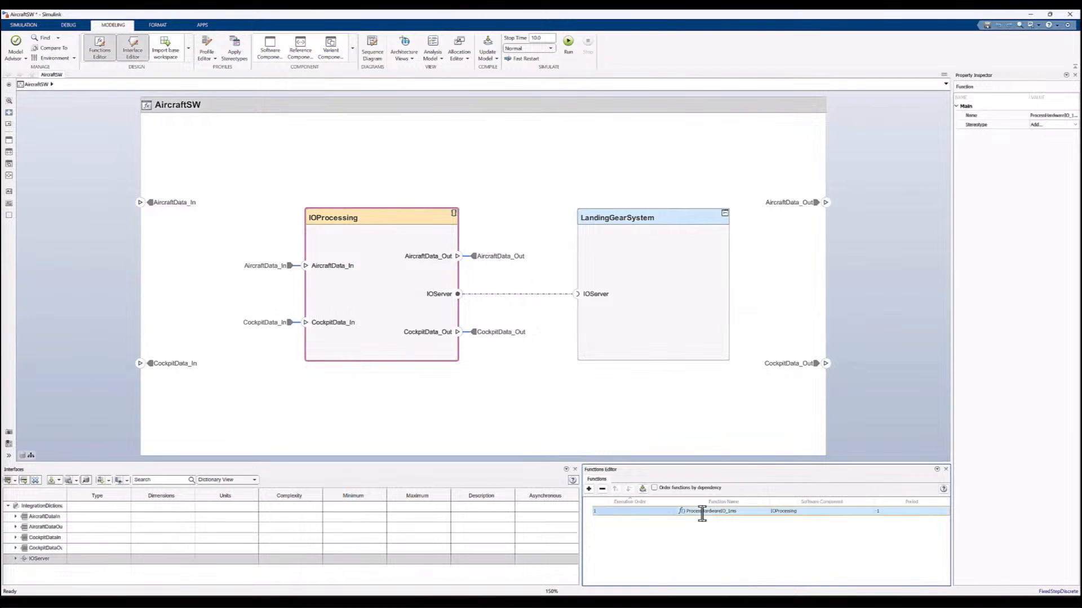
pyautogui.doubleClick(892, 512)
pyautogui.write('.001')
pyautogui.press('Return')
# Step: Add a function named processInputsFromCockpit_50ms to the LandingGearSystem component with a period of 0.05
pyautogui.click(616, 298)
pyautogui.click(589, 489)
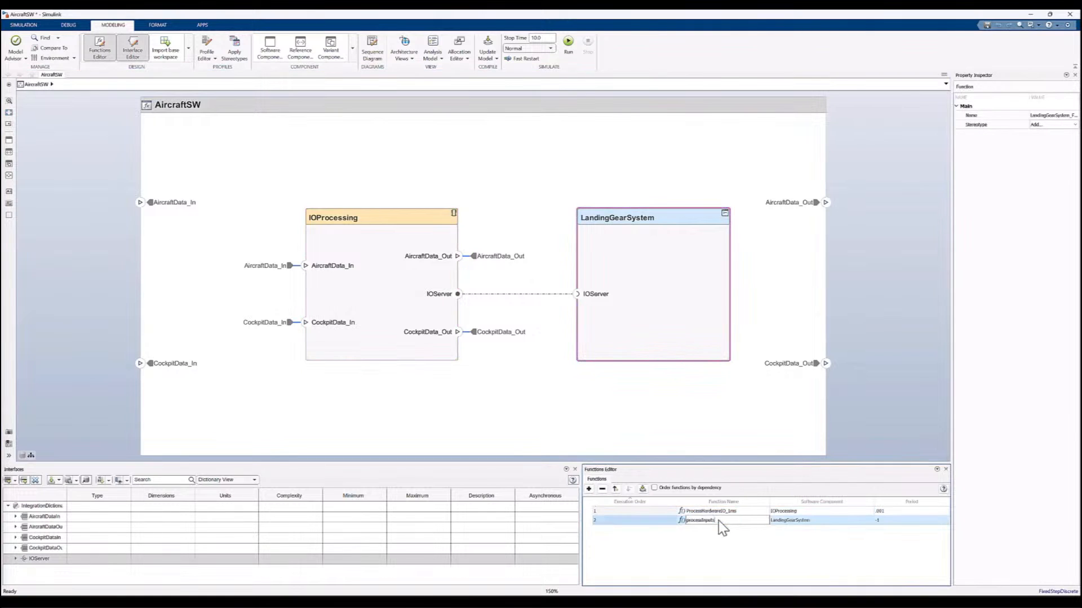
pyautogui.press('Return')
pyautogui.doubleClick(878, 519)
pyautogui.write('0.05')
pyautogui.press('Return')
# Step: Add a second LandingGearSystem function named updateIndicatorLamps_250ms with a period of 0.25
pyautogui.click(588, 488)
pyautogui.write('updateIndicatorLamps_250ms')
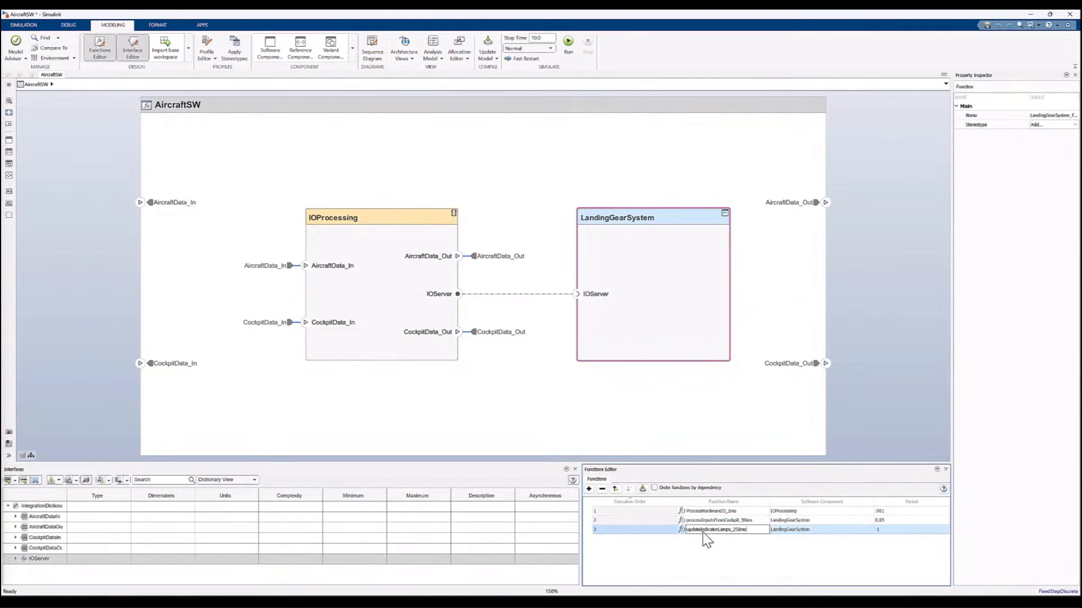
pyautogui.press('Return')
pyautogui.doubleClick(896, 531)
pyautogui.write('0.25')
pyautogui.press('Return')
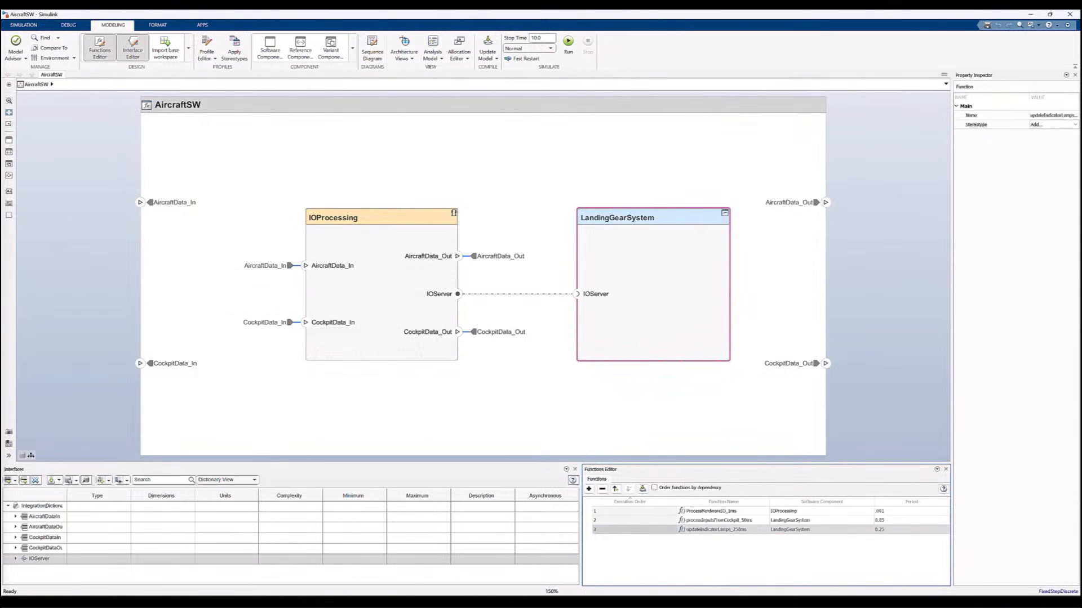
# Step: Create a new architecture view named SoftwareHierarchy in the Architecture Views Gallery
pyautogui.click(507, 374)
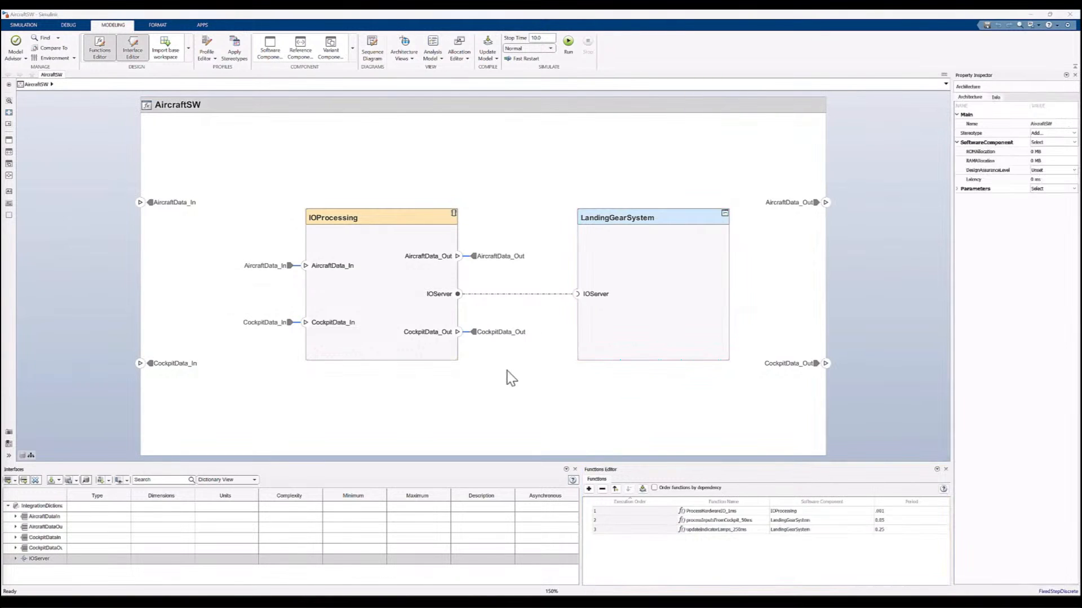
pyautogui.click(405, 46)
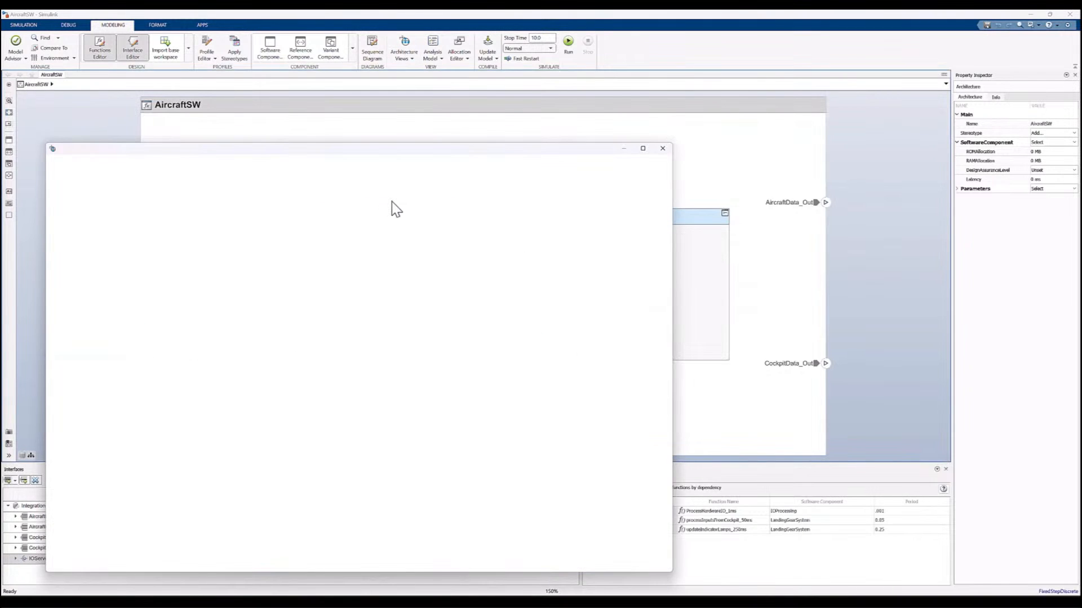
pyautogui.click(55, 89)
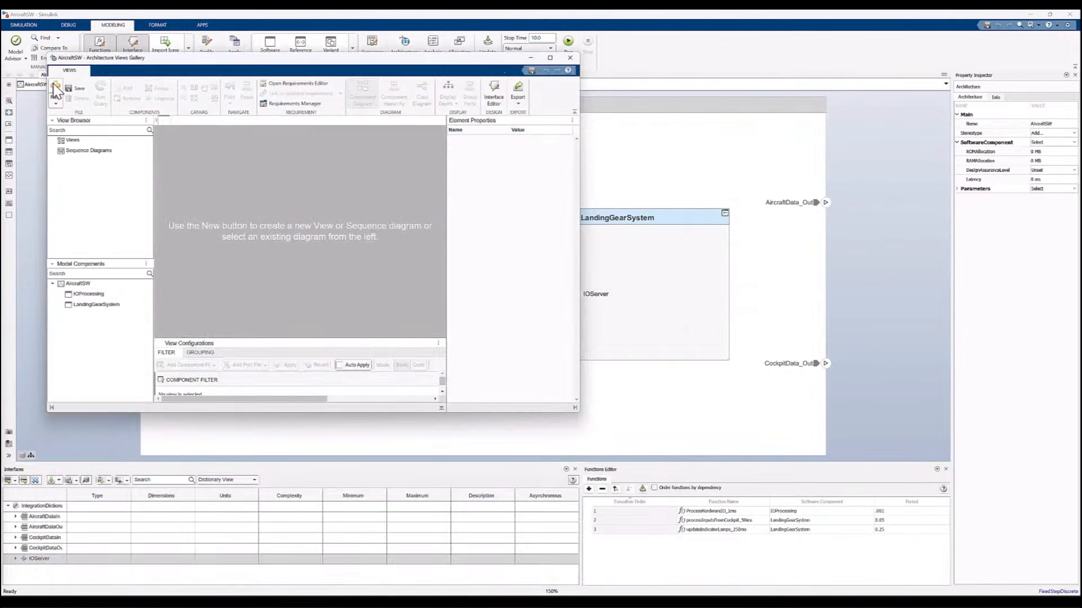
pyautogui.write('Soft')
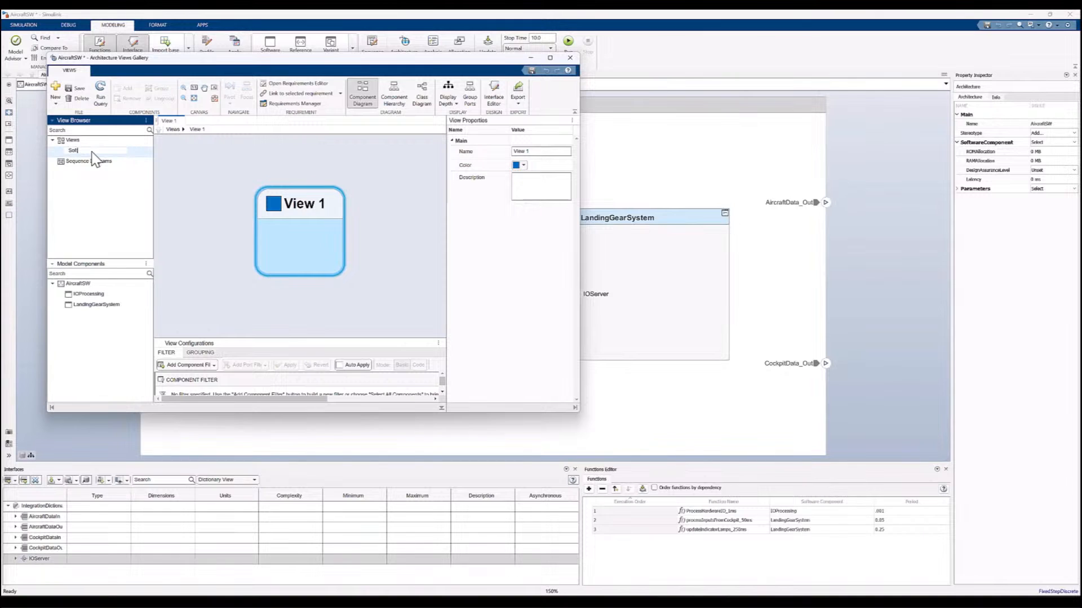
pyautogui.write('wareHierarchy')
pyautogui.press('Return')
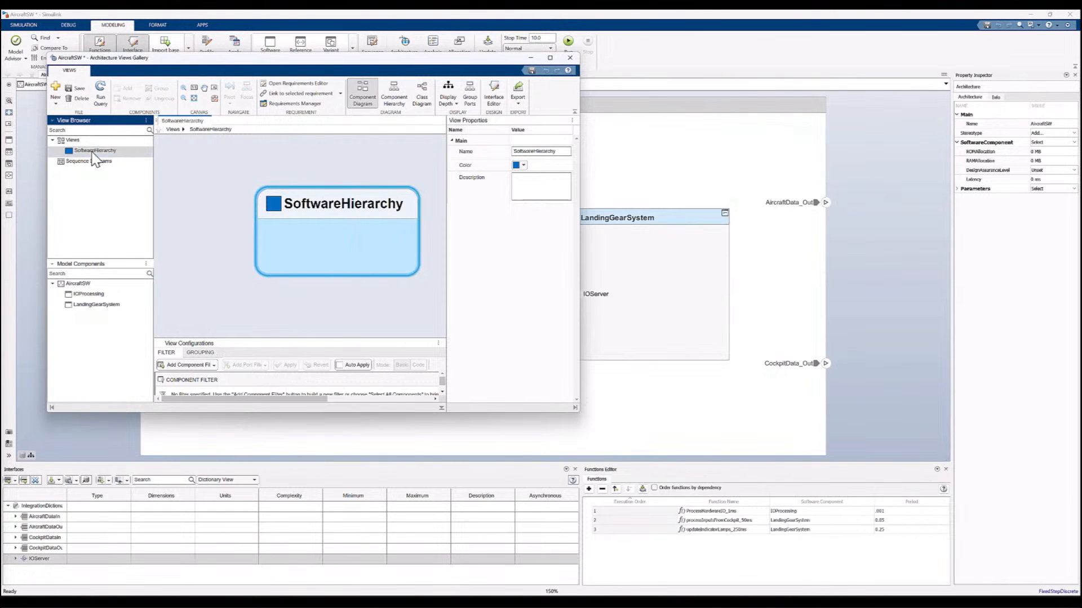
# Step: Add a Select All Components filter to the SoftwareHierarchy view and apply it
pyautogui.click(214, 365)
pyautogui.click(219, 310)
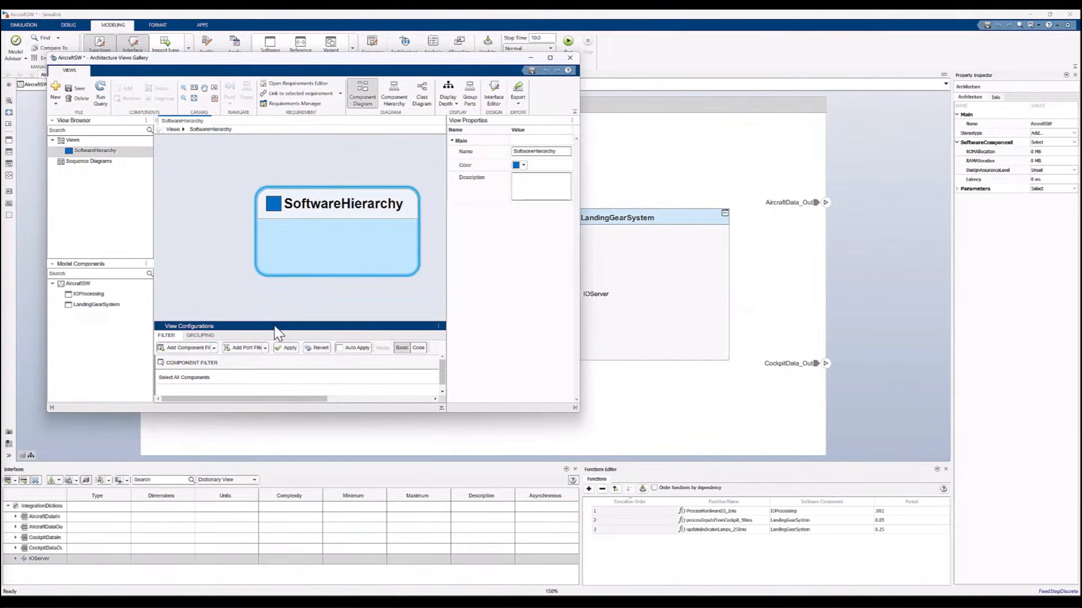
pyautogui.click(280, 349)
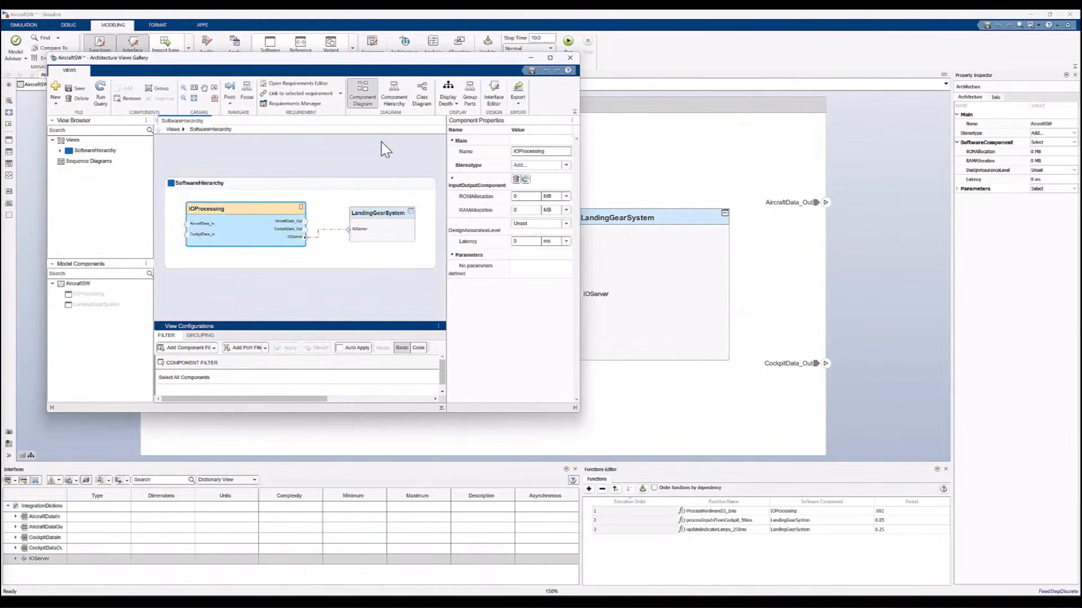
# Step: Show the SoftwareHierarchy view as a component hierarchy and as a class diagram, maximized and fitted for reading
pyautogui.click(393, 96)
pyautogui.click(422, 95)
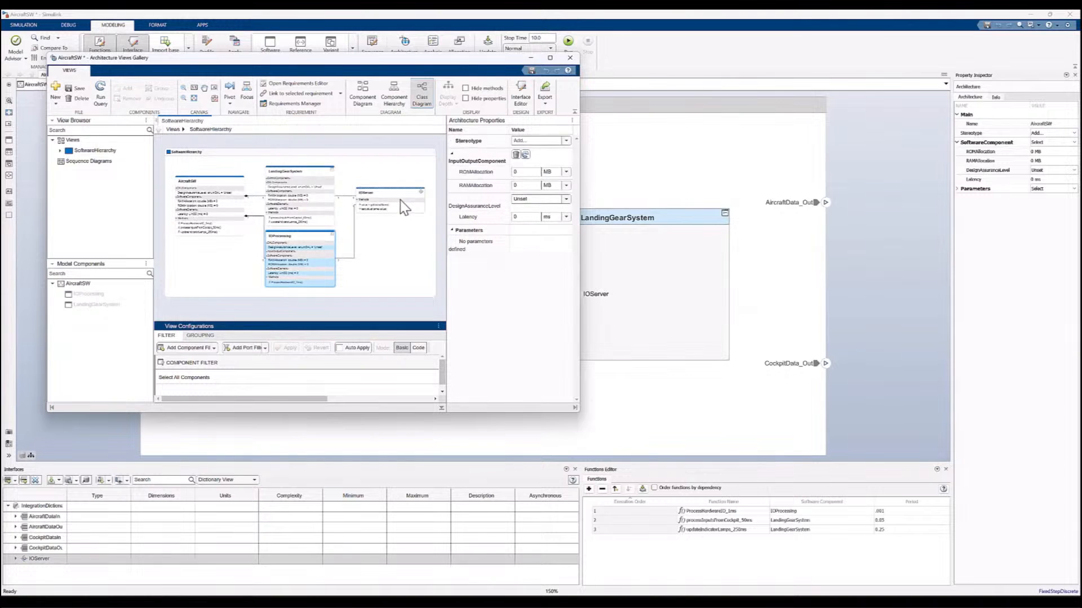
pyautogui.doubleClick(436, 58)
pyautogui.click(734, 387)
pyautogui.press('space')
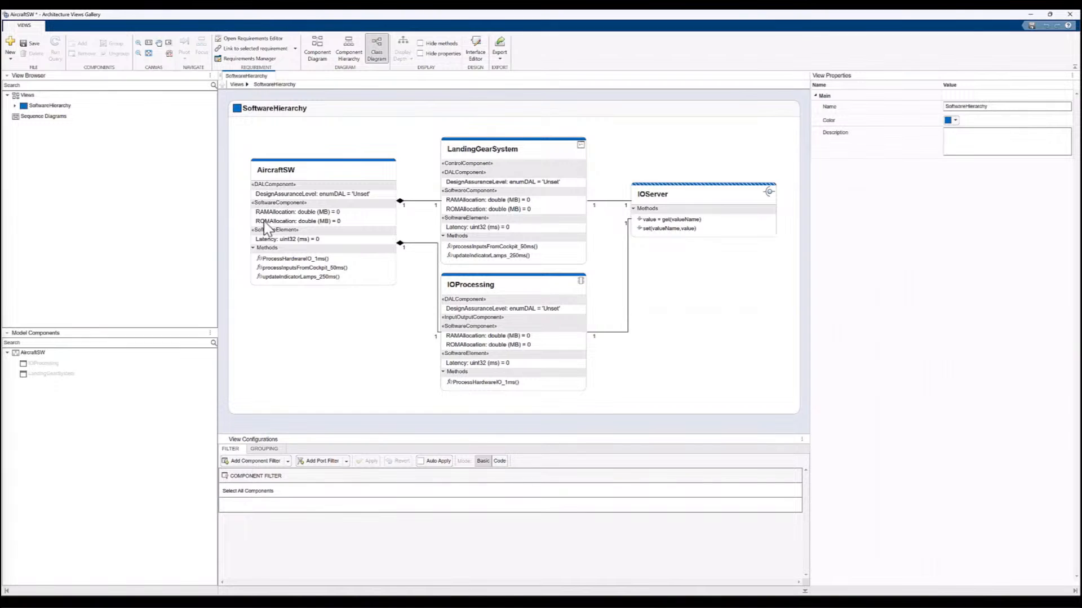
# Step: Create a new architecture view named ServiceInterfaces
pyautogui.click(10, 45)
pyautogui.write('ServiceInterfaces')
pyautogui.press('Return')
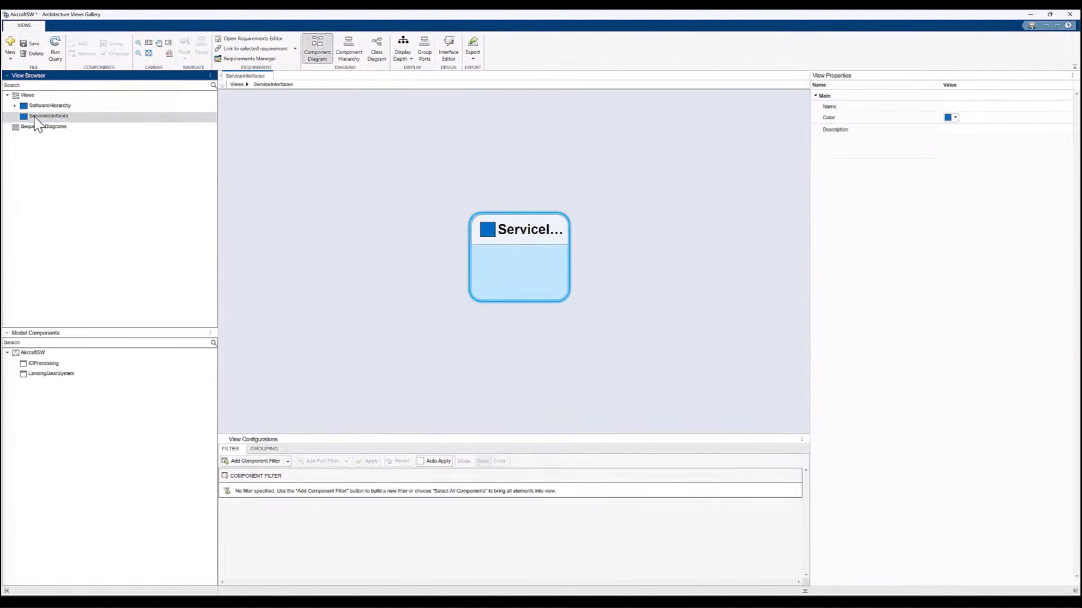
# Step: Apply a component filter to ServiceInterfaces selecting components with a port where Stereotype isa AircraftProfile.ServicePort
pyautogui.click(268, 462)
pyautogui.click(349, 490)
pyautogui.click(338, 516)
pyautogui.click(618, 491)
pyautogui.click(603, 518)
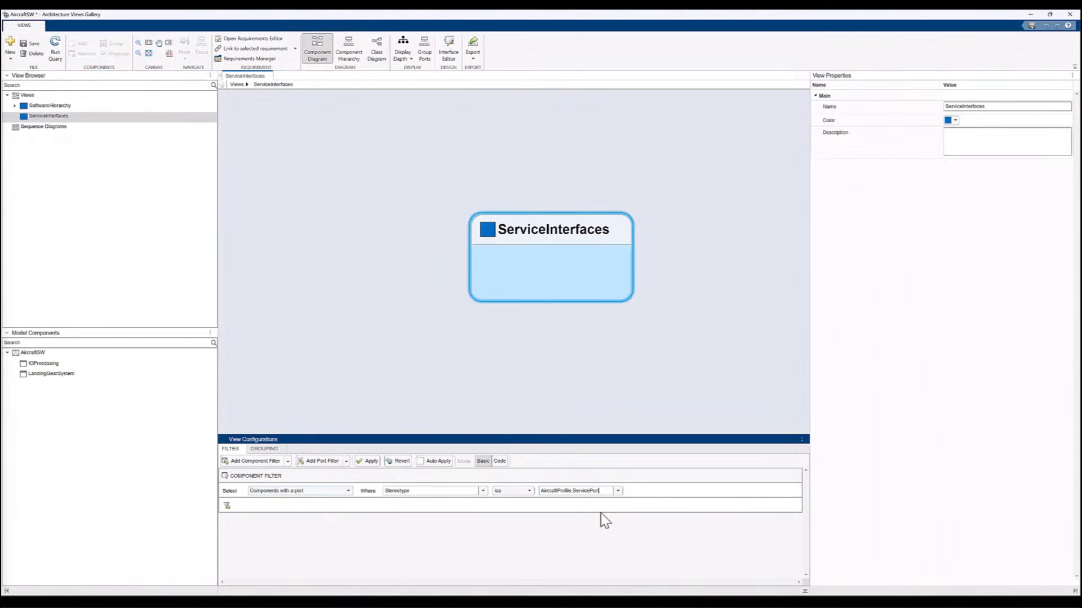
pyautogui.click(367, 460)
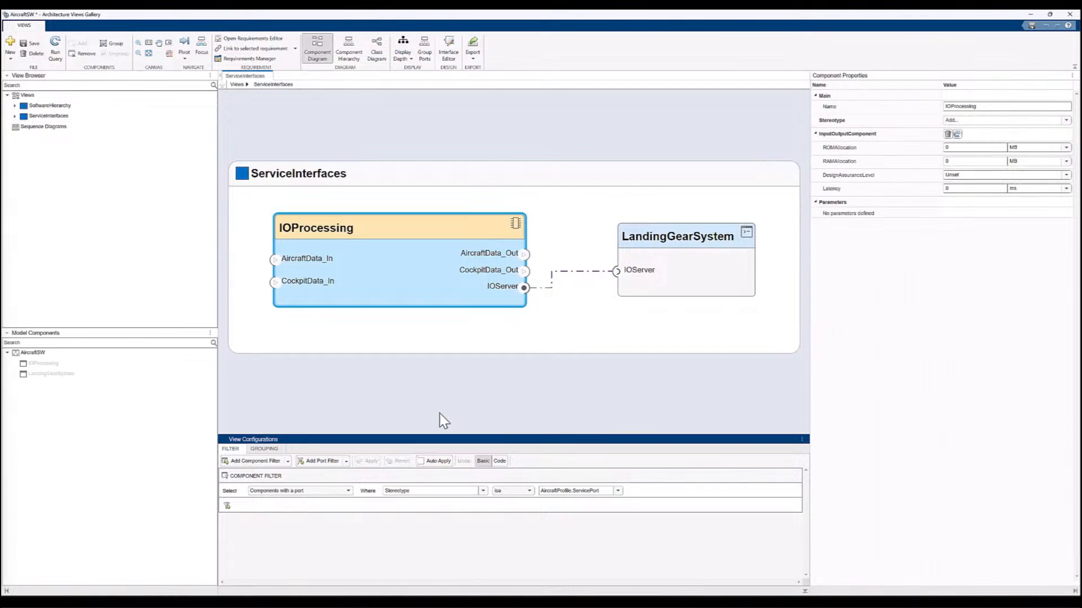
# Step: Apply a port filter for Stereotype isa AircraftProfile.ServicePort to ServiceInterfaces, then save and close the views gallery
pyautogui.click(330, 461)
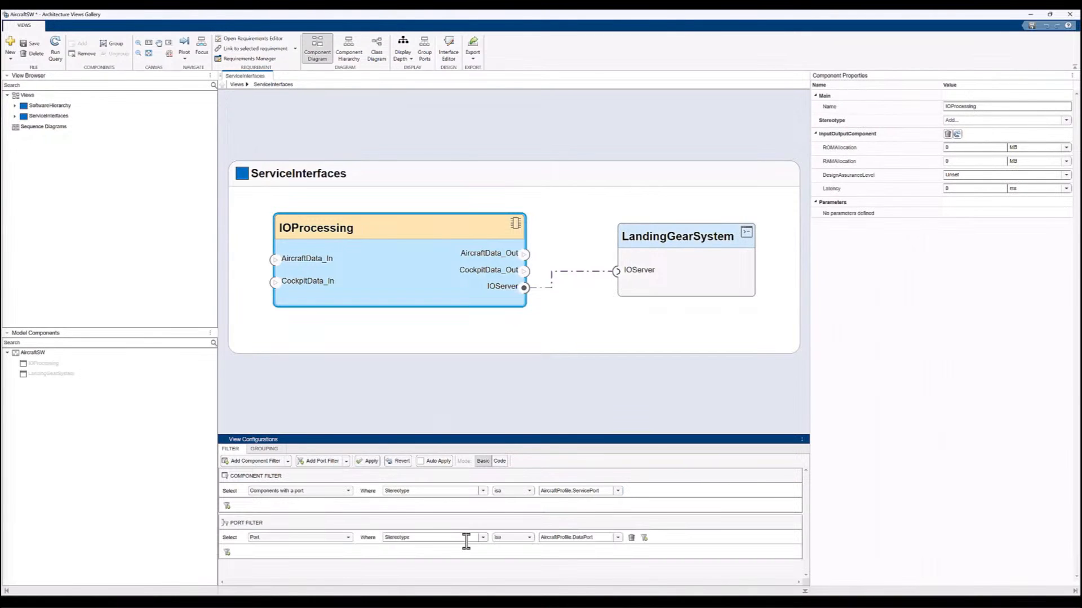
pyautogui.click(618, 538)
pyautogui.click(601, 564)
pyautogui.click(370, 460)
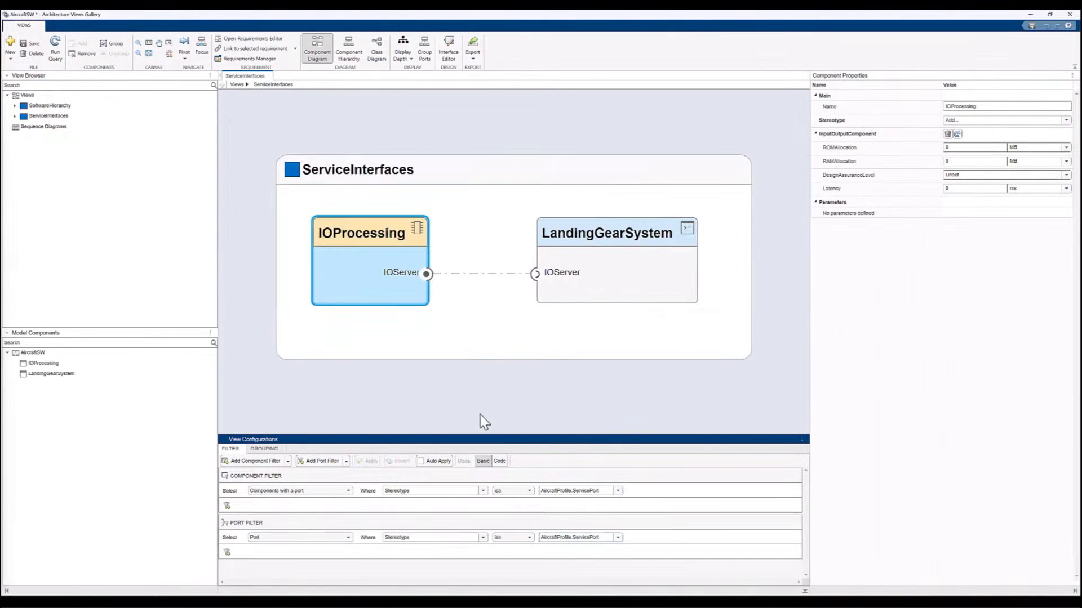
pyautogui.click(34, 44)
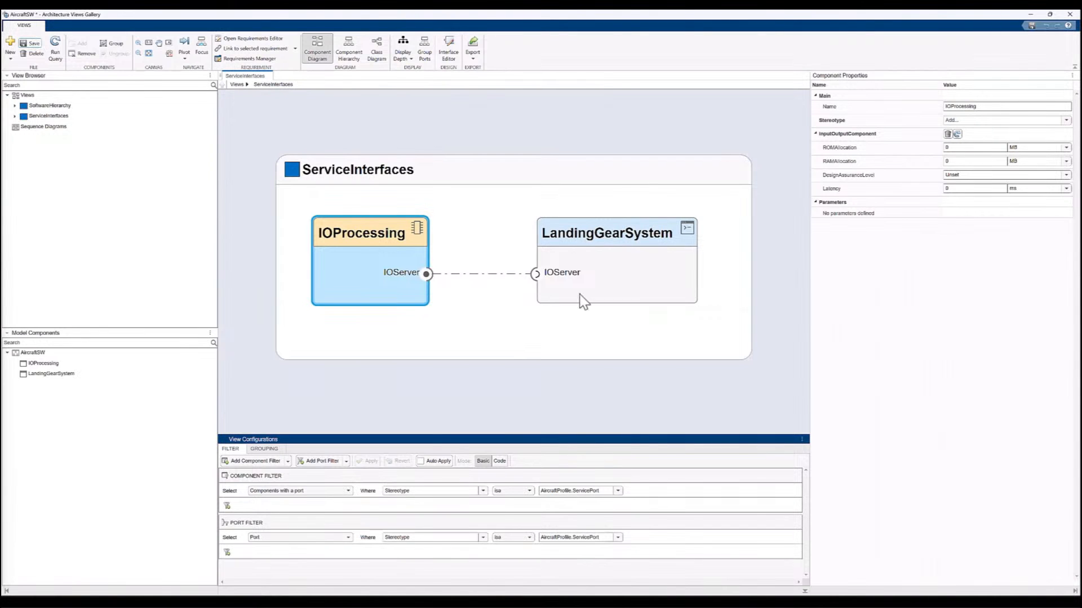
pyautogui.click(1073, 15)
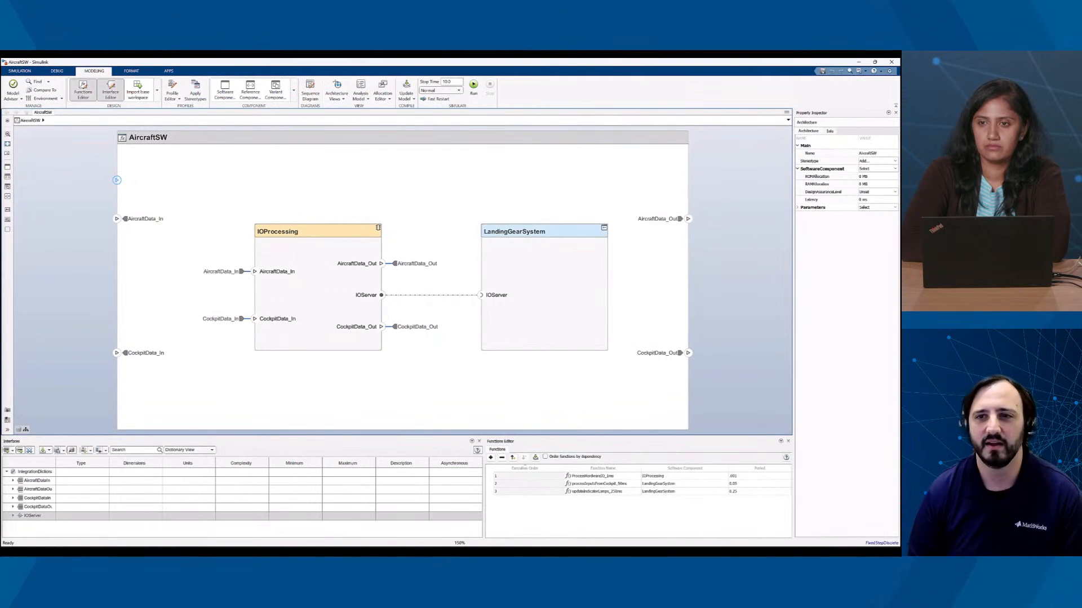
# Step: Create a Simulink behavior for the IOProcessing component as a Model Reference: Export-Function named IOProcessing
pyautogui.rightClick(319, 304)
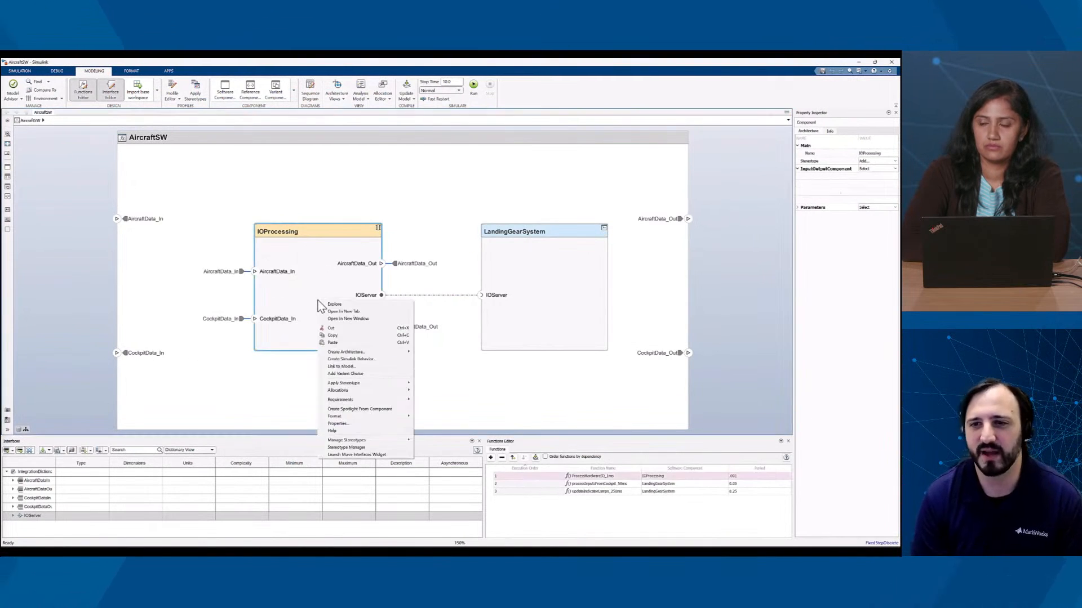
pyautogui.click(360, 360)
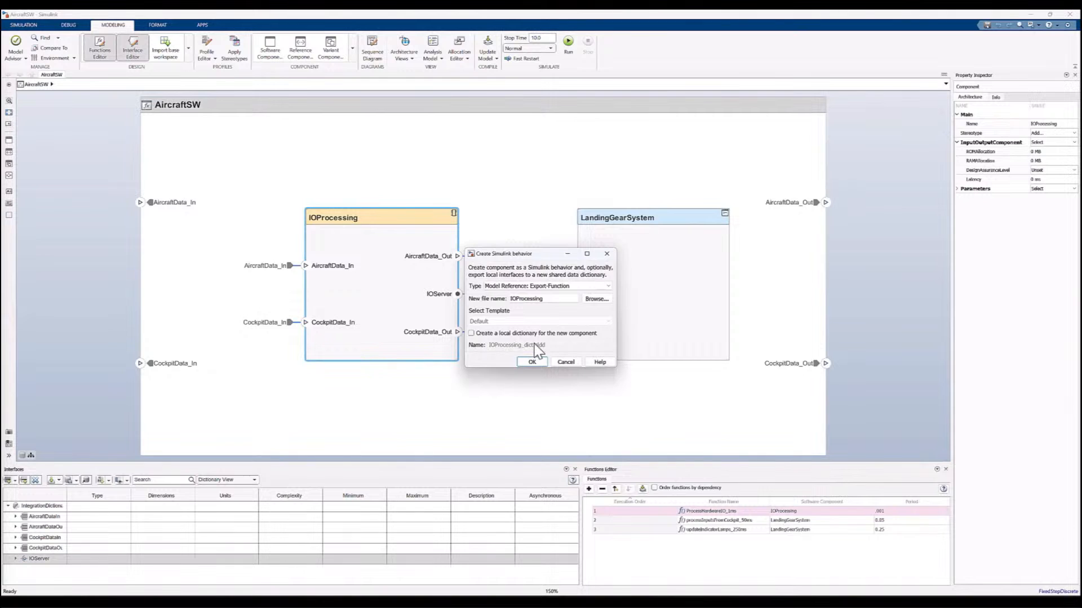
pyautogui.click(531, 362)
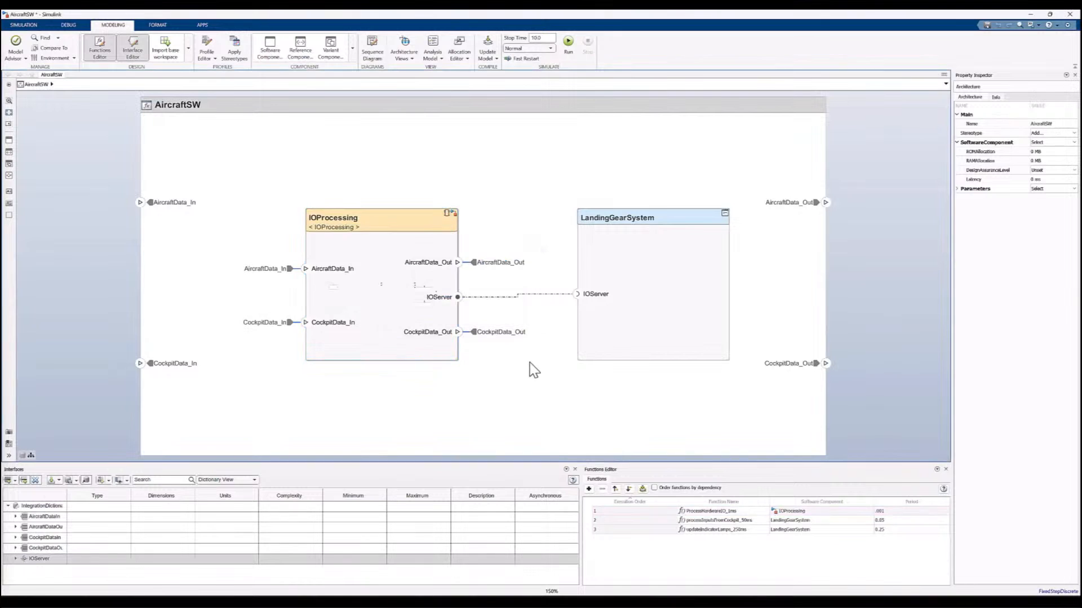
# Step: Create a Simulink behavior for the LandingGearSystem component and check the generated model files in the MATLAB current folder
pyautogui.rightClick(632, 299)
pyautogui.click(666, 370)
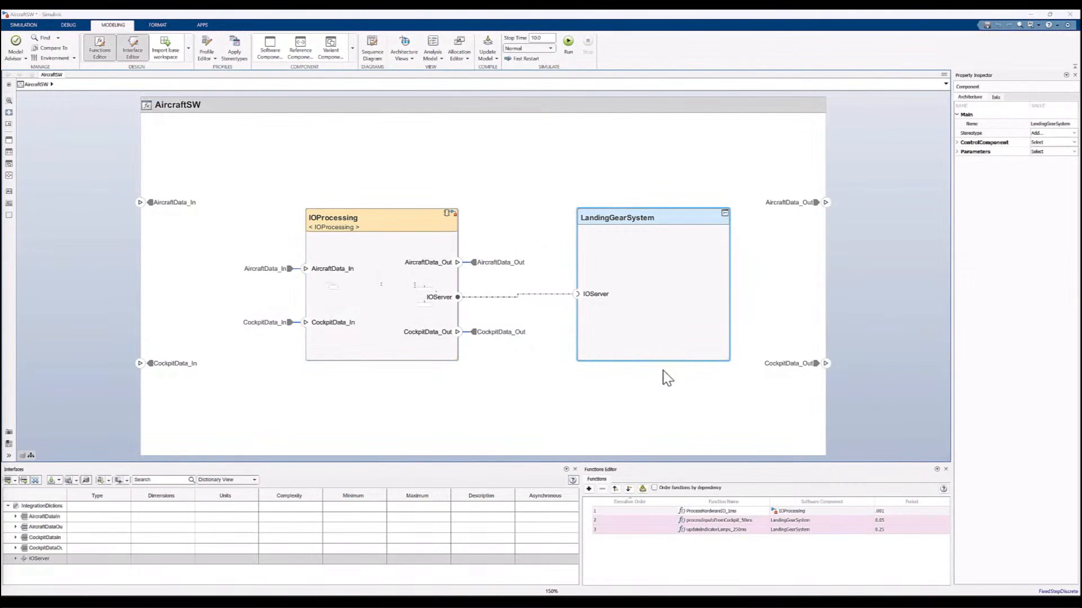
pyautogui.click(531, 362)
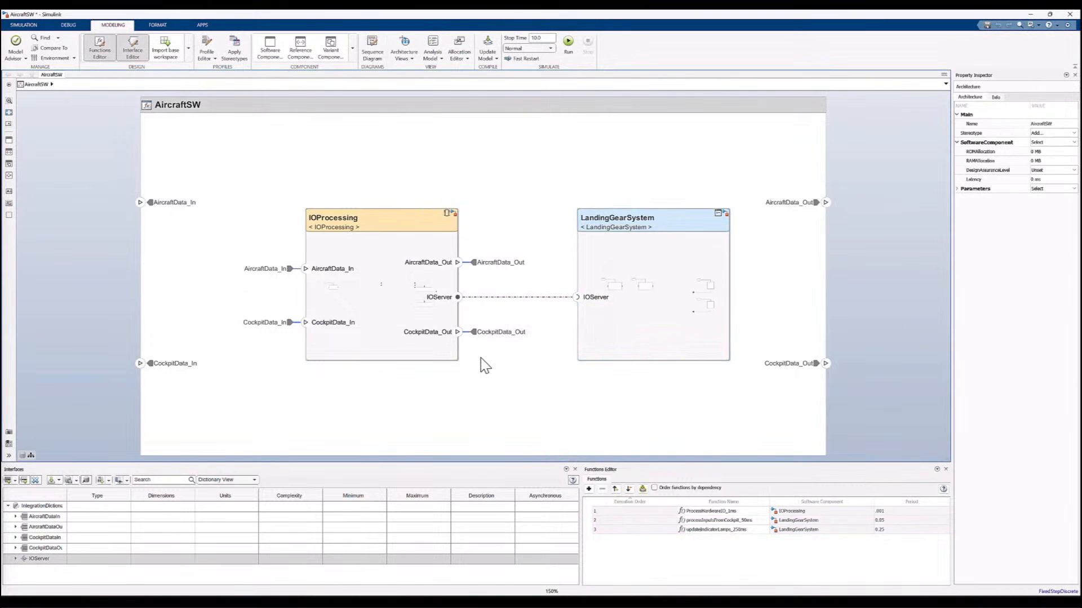
pyautogui.doubleClick(352, 13)
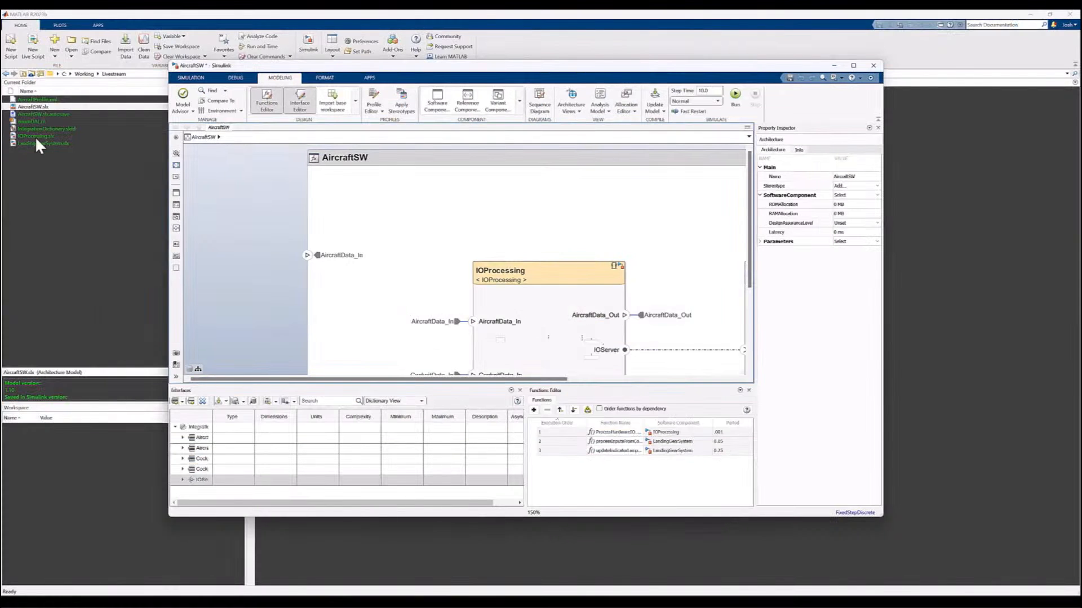
pyautogui.doubleClick(335, 65)
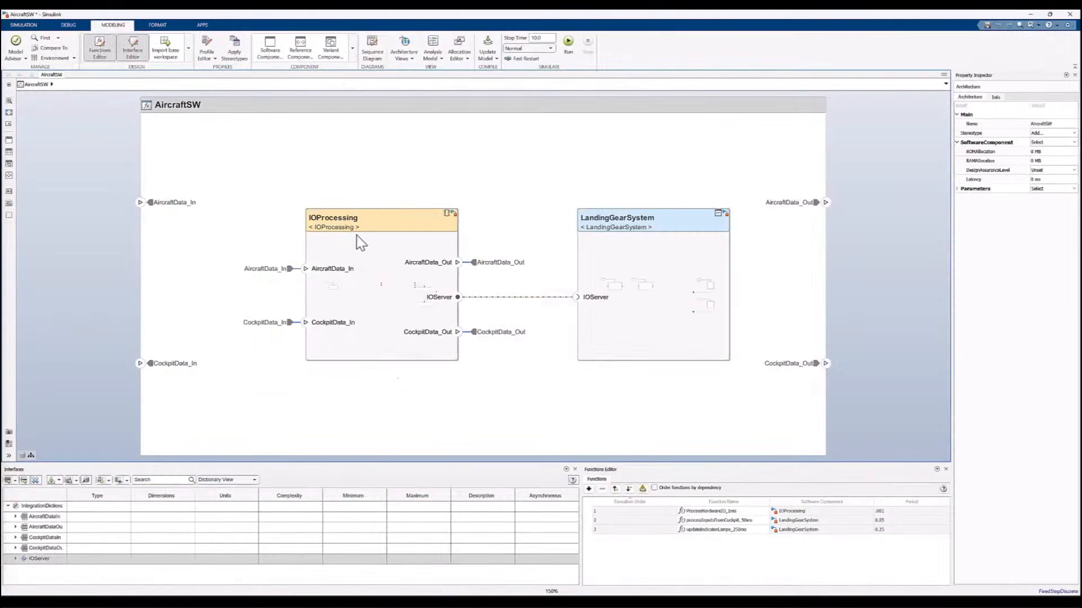
# Step: Open the IOProcessing model and move ProcessHardwareIO_1ms_alg below the input ports and the get function beside the output ports
pyautogui.click(384, 313)
pyautogui.doubleClick(384, 313)
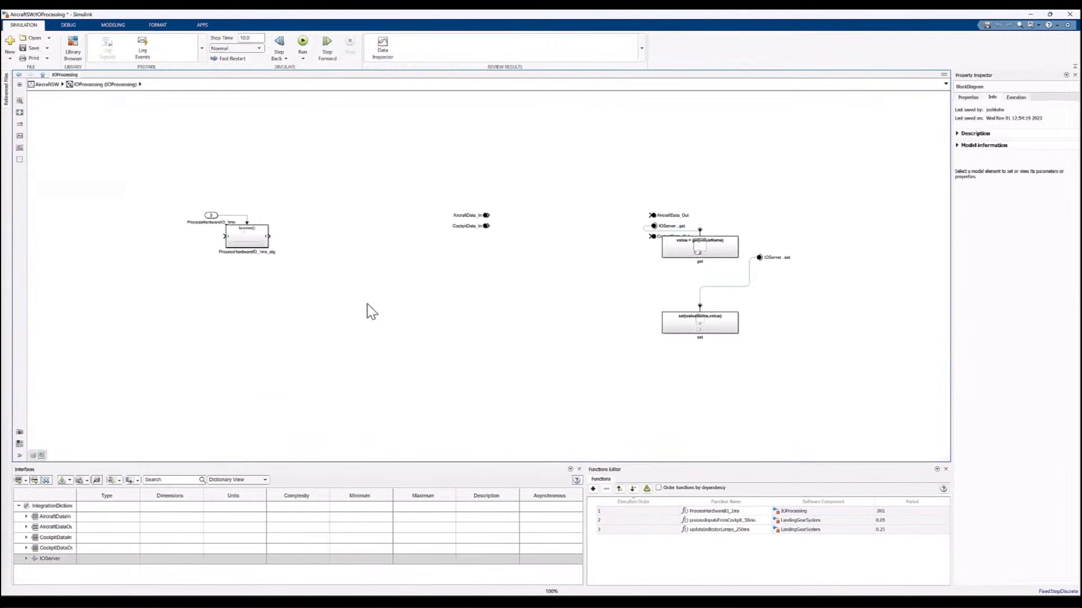
pyautogui.moveTo(251, 243); pyautogui.dragTo(516, 284)
pyautogui.moveTo(663, 256); pyautogui.dragTo(587, 238)
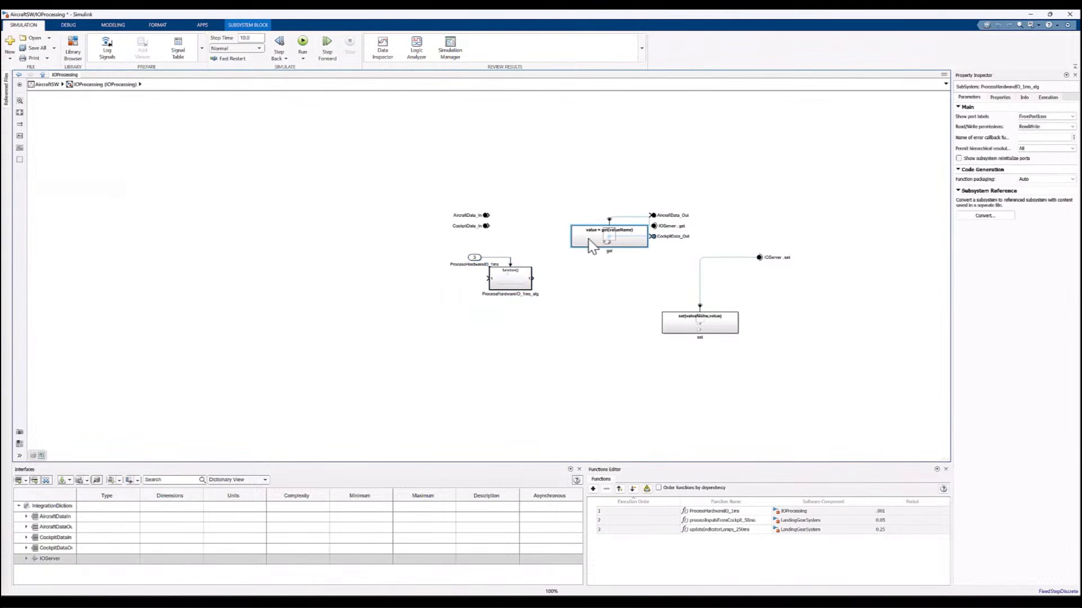
pyautogui.press('space')
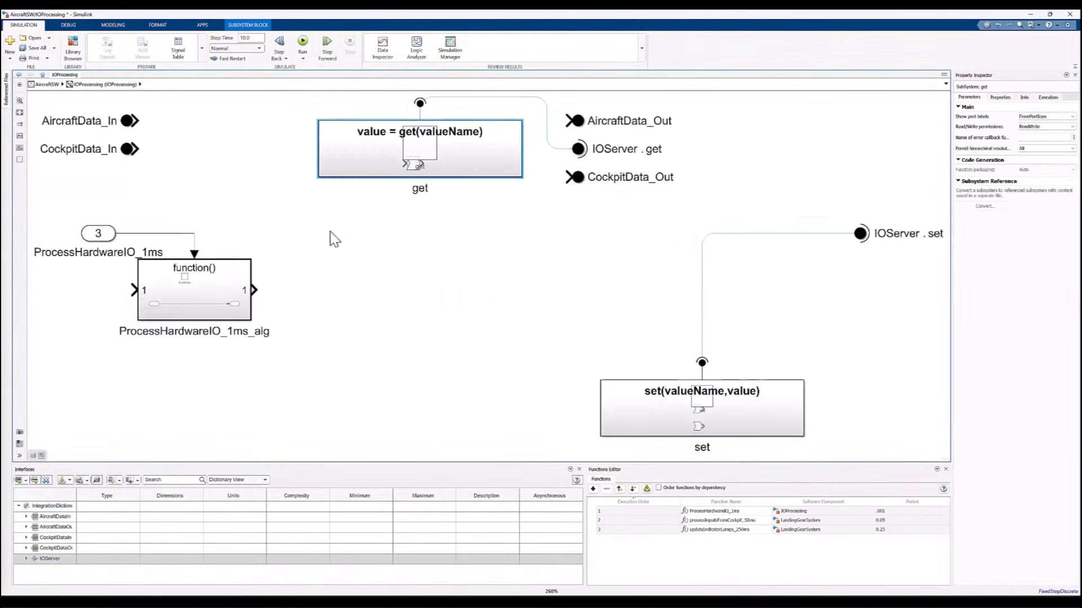
# Step: Examine the selectable bus elements of the AircraftData_In and CockpitData_In ports
pyautogui.click(130, 125)
pyautogui.click(125, 137)
pyautogui.click(224, 152)
pyautogui.click(109, 150)
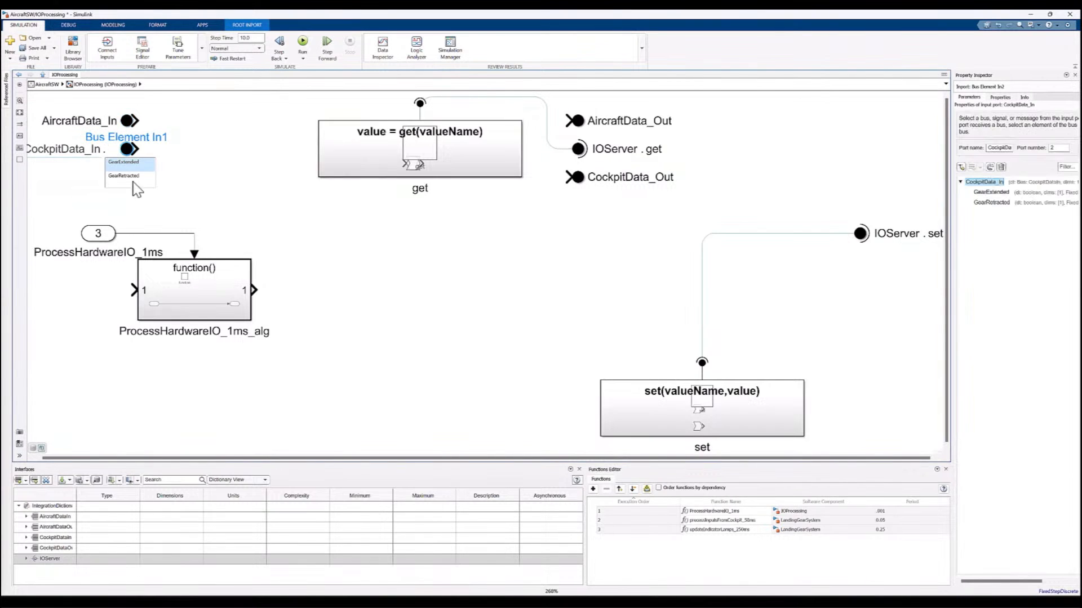
pyautogui.click(539, 230)
# Step: Move the CockpitData_Out and AircraftData_Out ports to the right of IOServer.get and check their bus element selection
pyautogui.moveTo(576, 182); pyautogui.dragTo(780, 153)
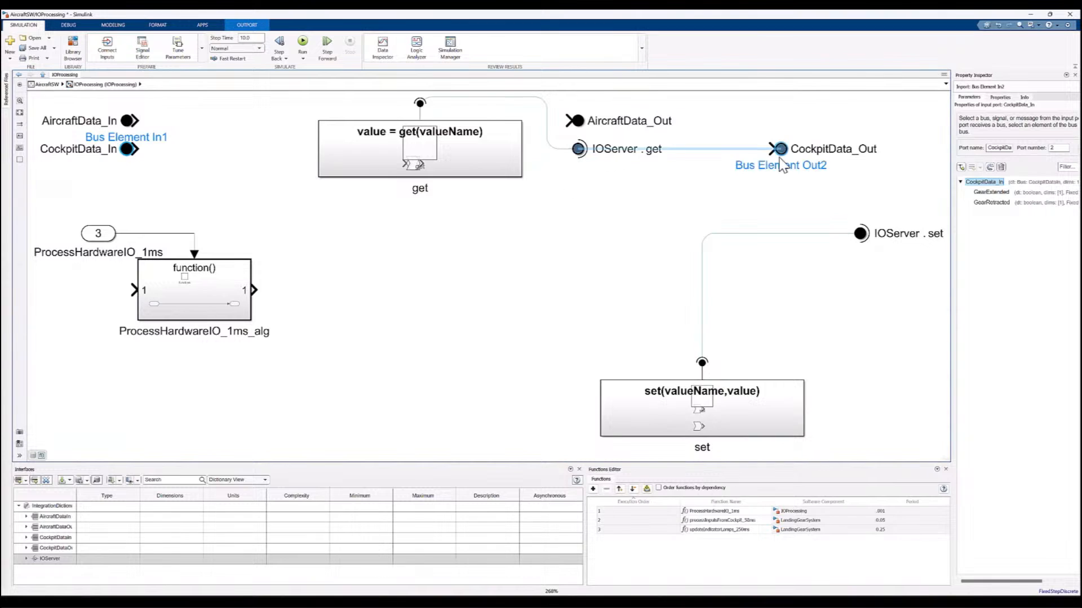
pyautogui.moveTo(663, 123); pyautogui.dragTo(884, 128)
pyautogui.click(884, 129)
pyautogui.click(896, 151)
pyautogui.press('BackSpace')
pyautogui.click(695, 183)
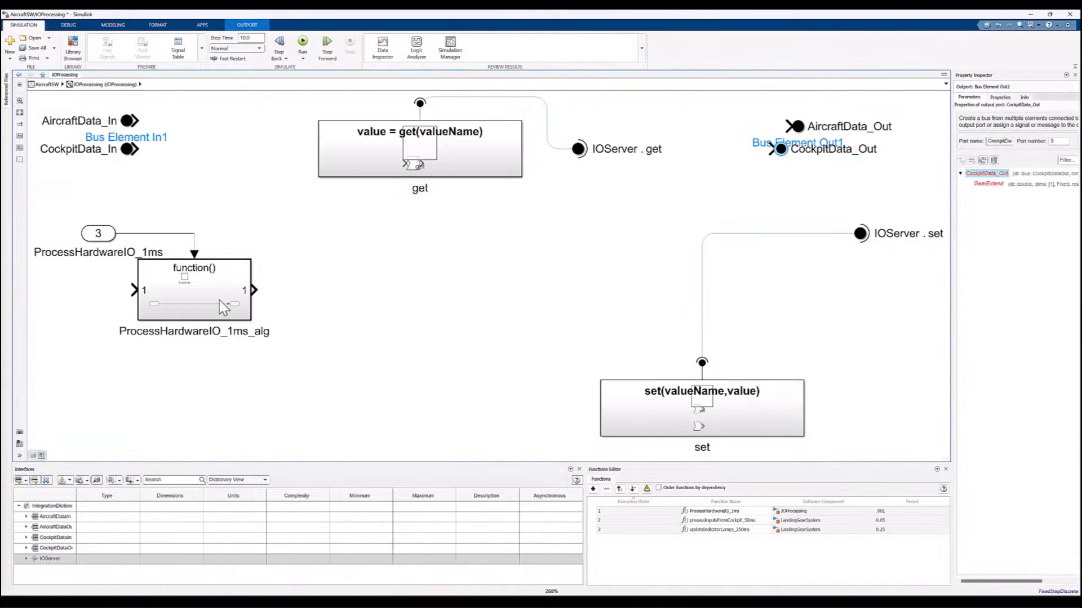
# Step: Look inside ProcessHardwareIO_1ms_alg, separate the overlapping blocks in the get function, and return to the IOProcessing level
pyautogui.doubleClick(191, 293)
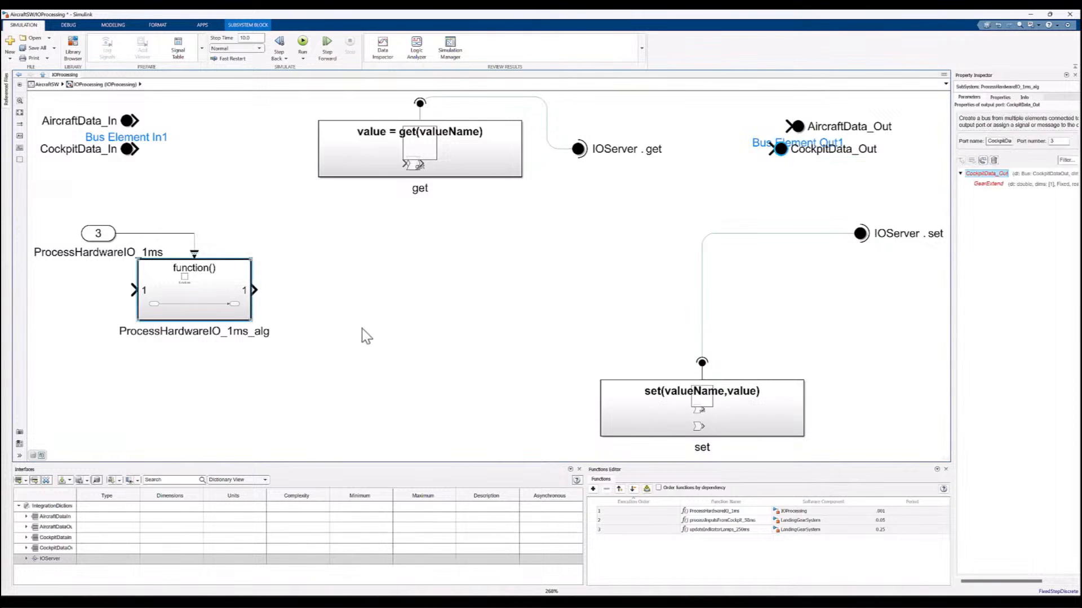
pyautogui.click(113, 85)
pyautogui.doubleClick(411, 148)
pyautogui.moveTo(488, 271); pyautogui.dragTo(484, 228)
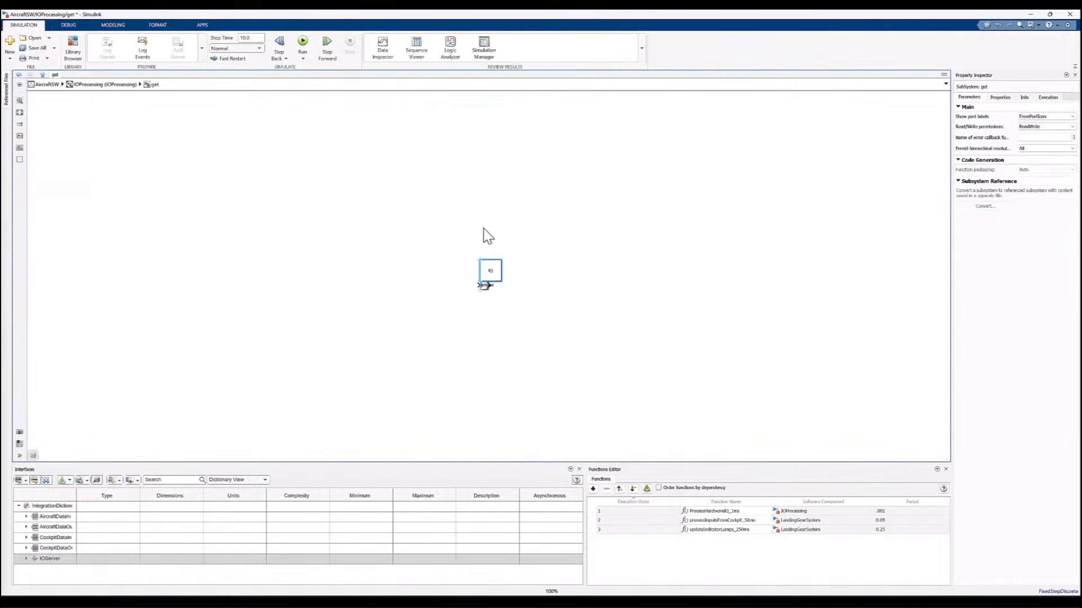
pyautogui.moveTo(485, 286); pyautogui.dragTo(426, 277)
pyautogui.click(485, 287)
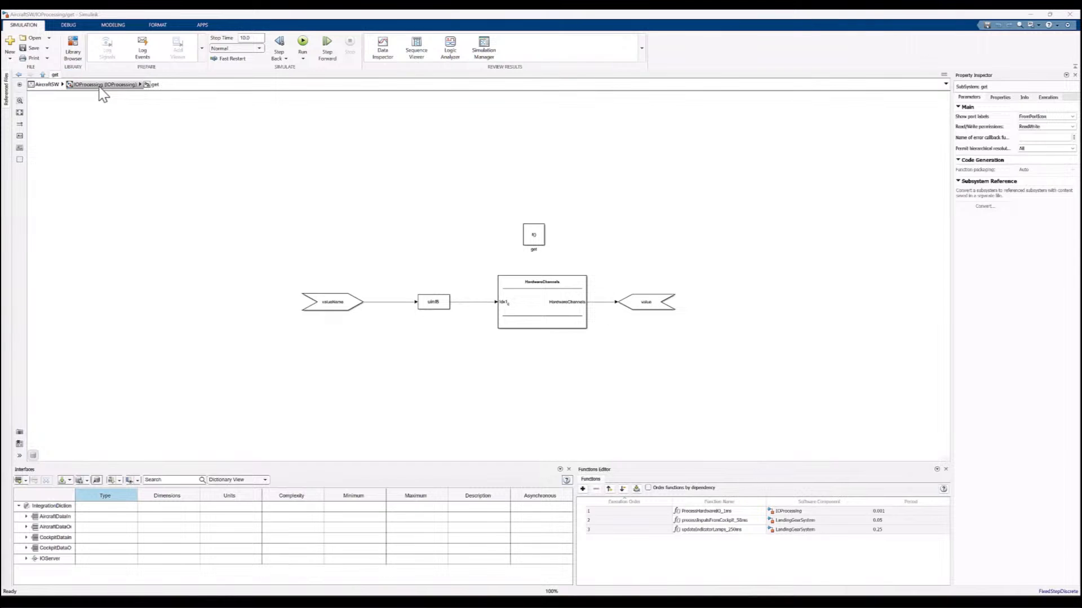
pyautogui.click(103, 84)
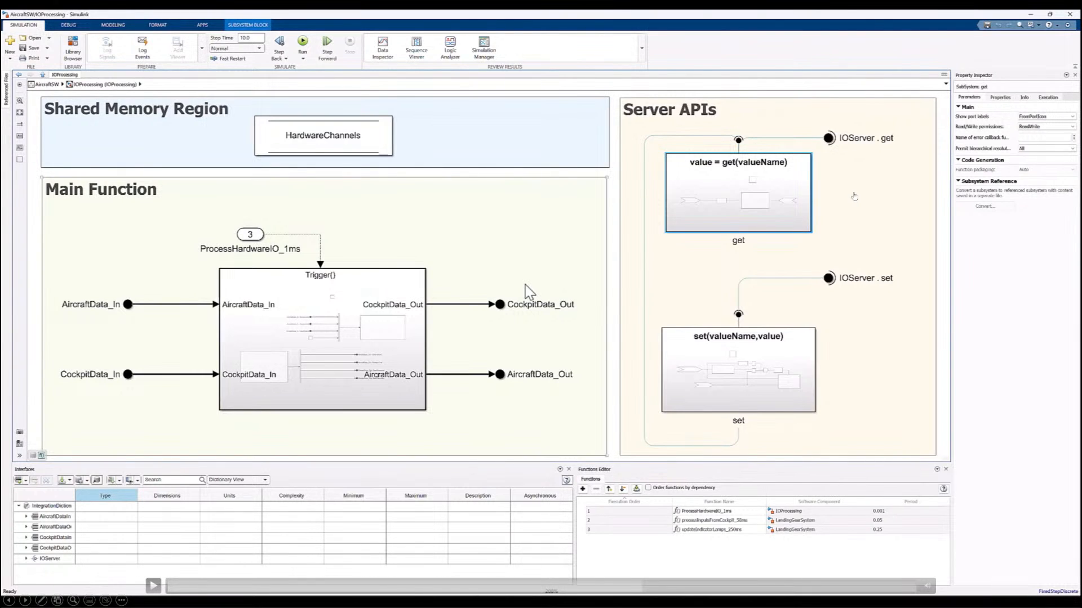
# Step: Return to the AircraftSW top level and open the Schedule Editor to examine the functions' execution order
pyautogui.click(153, 586)
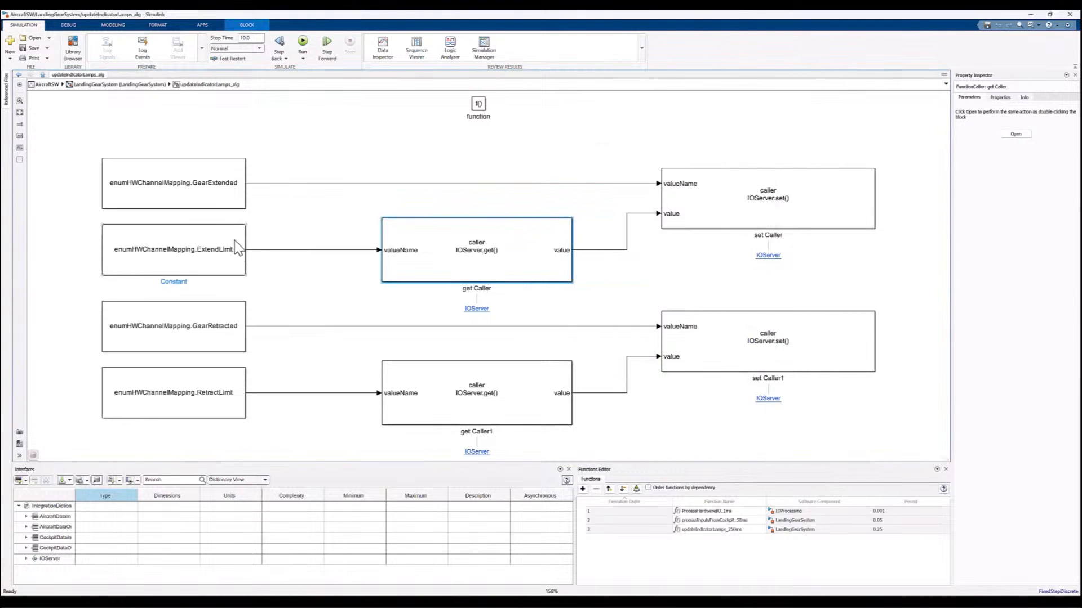
pyautogui.click(119, 85)
pyautogui.click(50, 85)
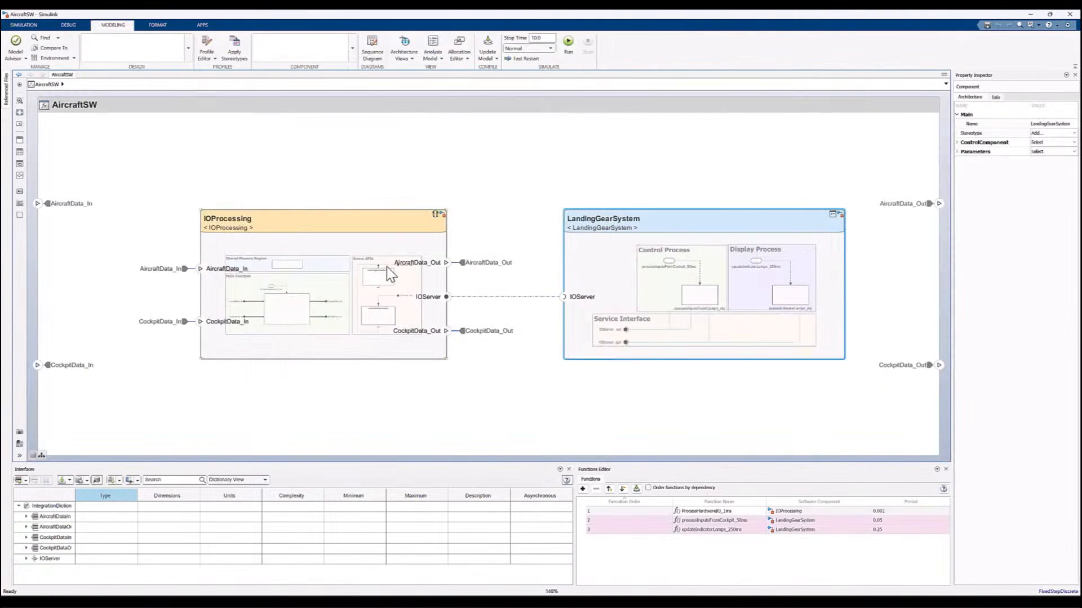
pyautogui.click(188, 48)
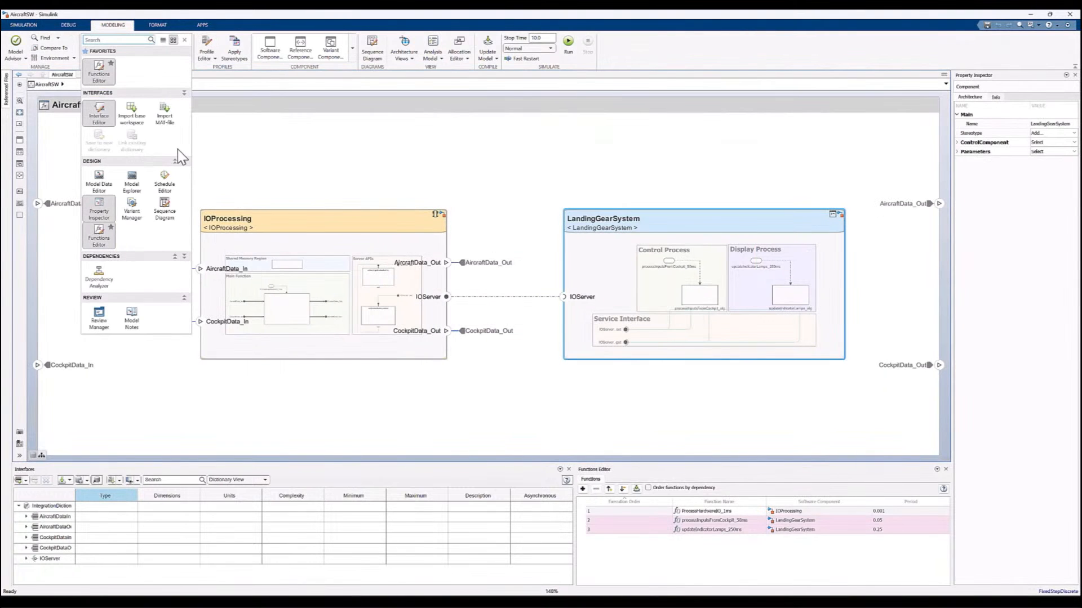
pyautogui.click(164, 183)
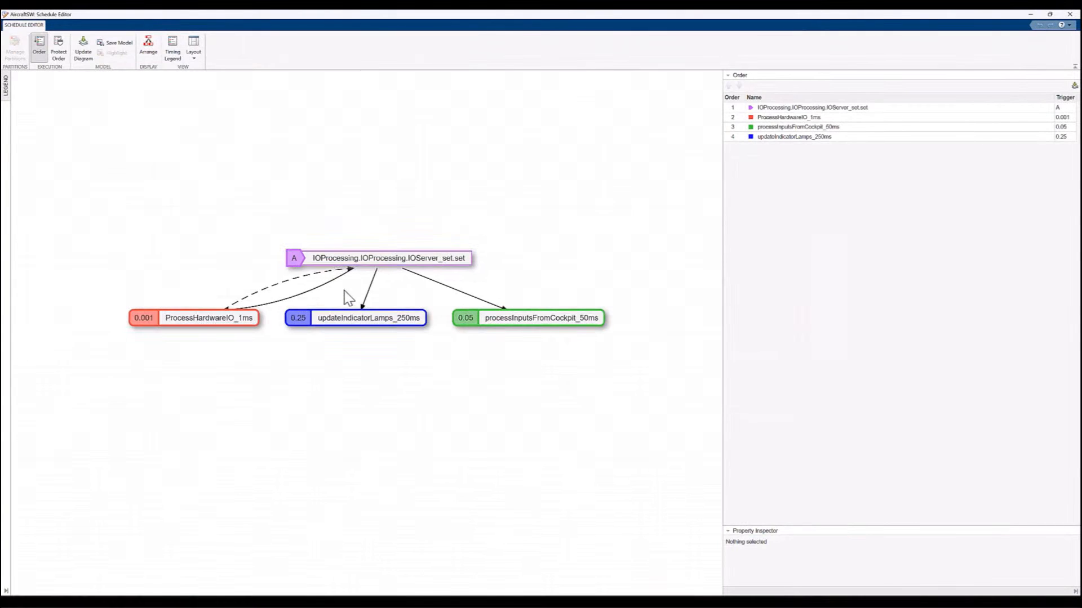
pyautogui.click(6, 85)
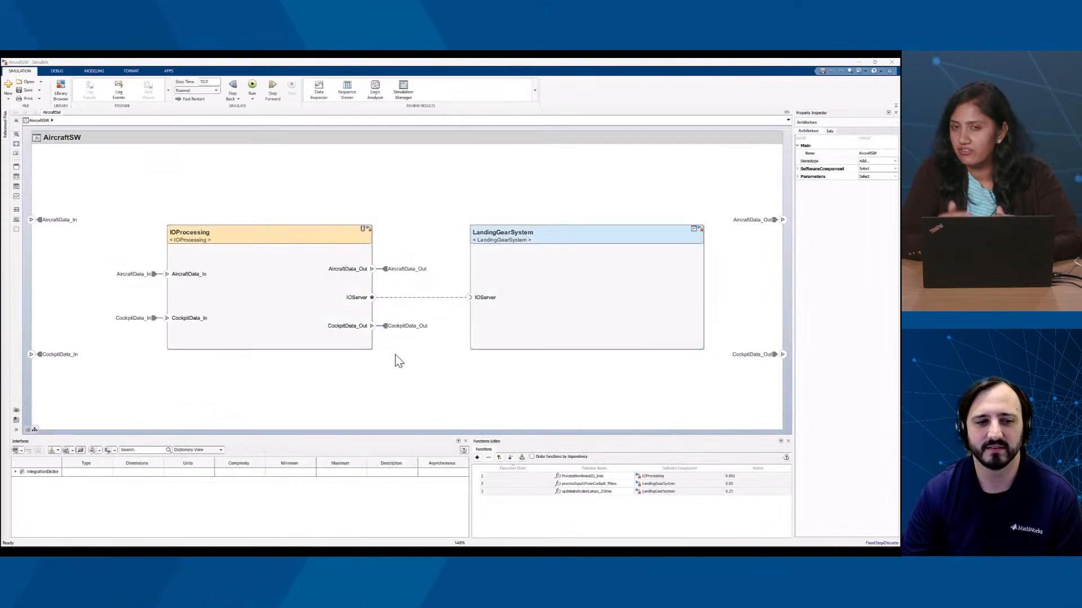
# Step: Create a new blank Simulink model
pyautogui.click(17, 93)
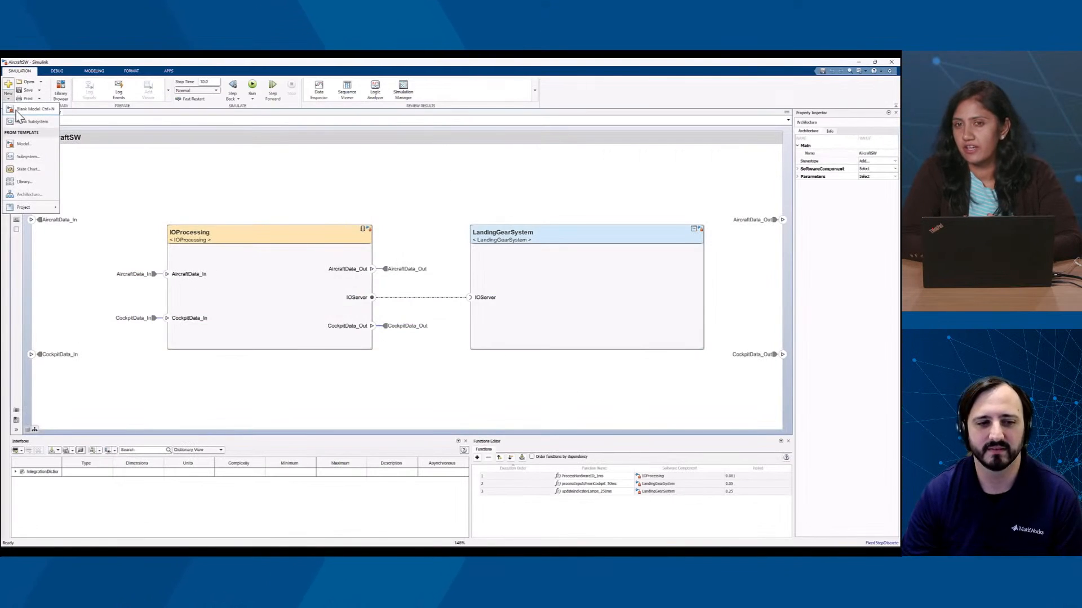
pyautogui.click(33, 112)
pyautogui.doubleClick(243, 208)
pyautogui.click(263, 219)
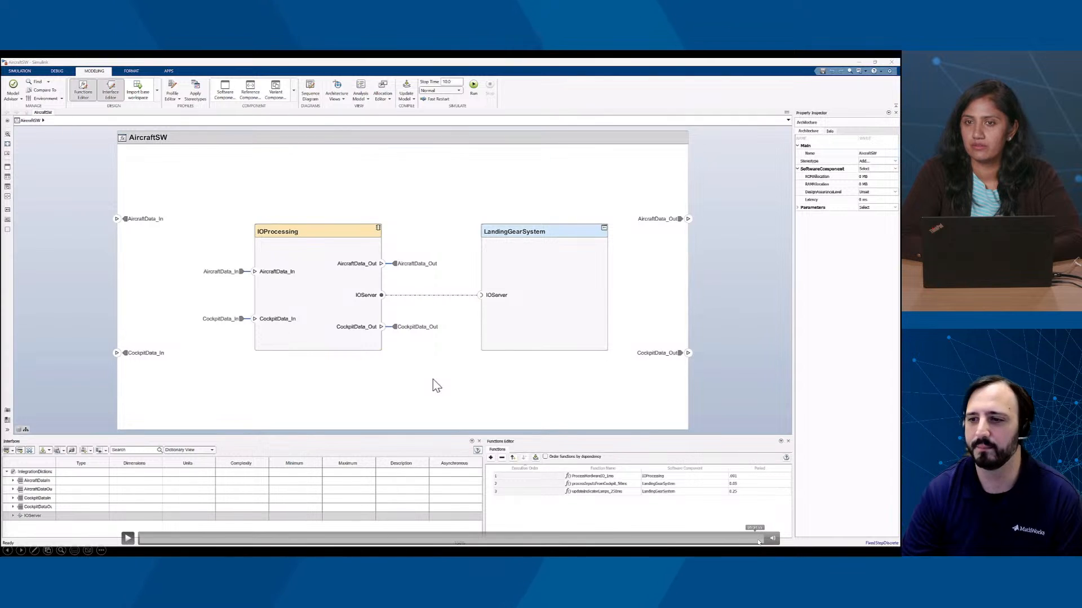
# Step: Insert a Model block into the untitled model
pyautogui.click(758, 540)
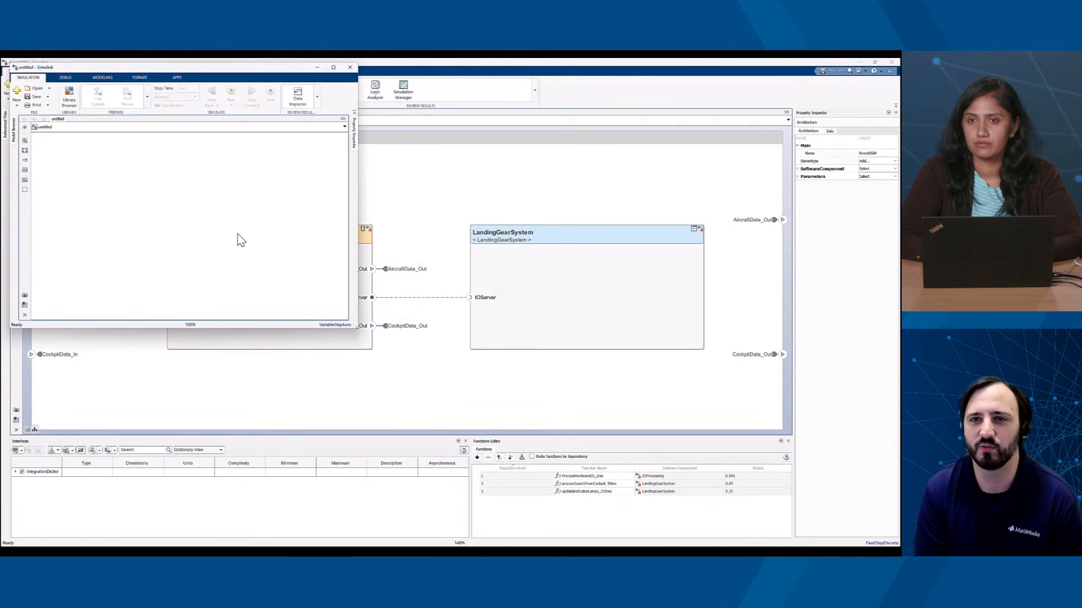
pyautogui.doubleClick(245, 209)
pyautogui.write('model')
pyautogui.press('Return')
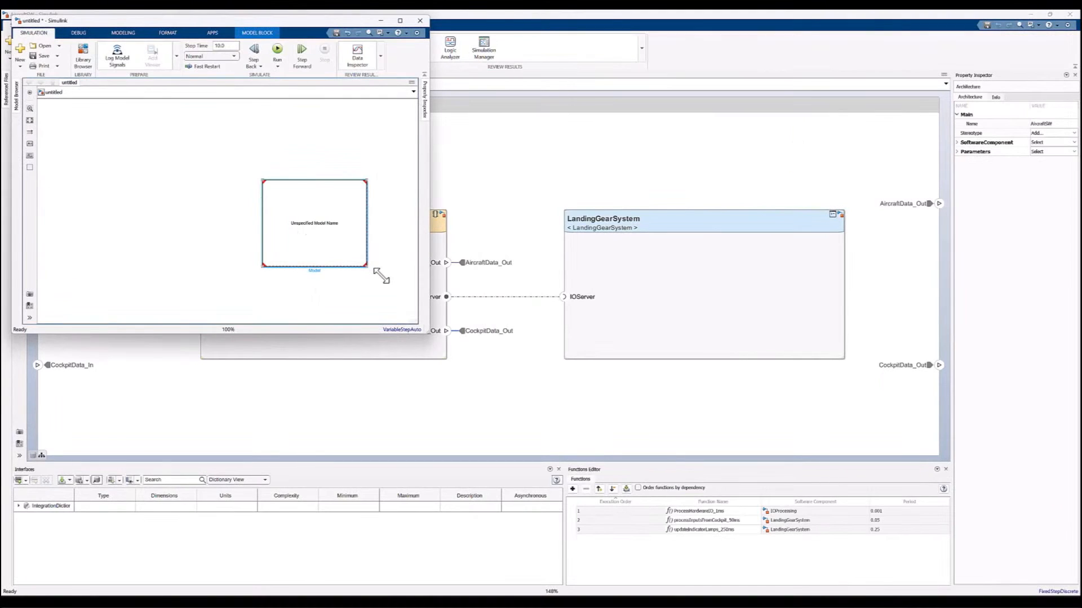
# Step: Enlarge the Model block and set its referenced model to AircraftSW
pyautogui.moveTo(376, 273); pyautogui.dragTo(385, 274)
pyautogui.doubleClick(301, 241)
pyautogui.write('AircraftSW')
pyautogui.click(461, 289)
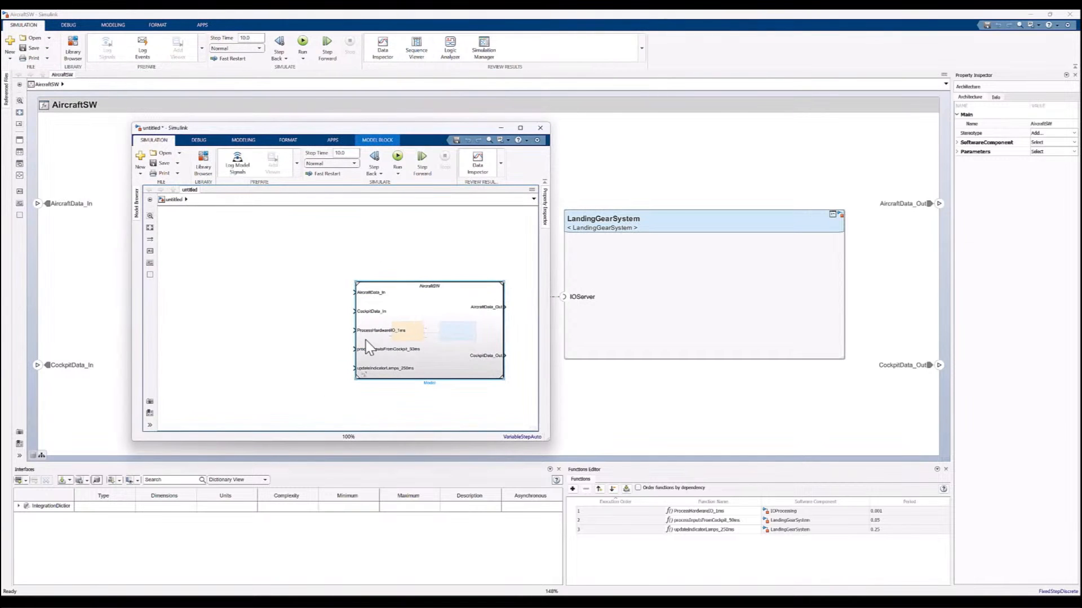
# Step: Add a Function-Call Generator and a Stateflow Chart beside the AircraftSW model block
pyautogui.doubleClick(207, 303)
pyautogui.write('function')
pyautogui.press('Return')
pyautogui.doubleClick(229, 308)
pyautogui.write('chart')
pyautogui.press('Return')
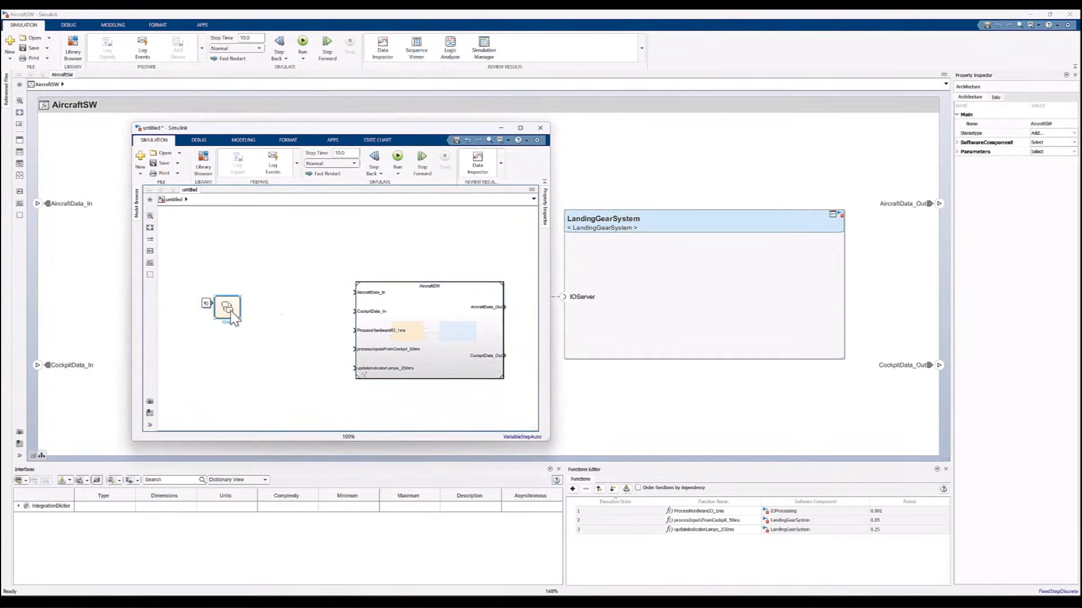
# Step: Add four events inside the chart and name the first two BaseRate_1ms and ProcessHardwareIO_1ms
pyautogui.doubleClick(228, 309)
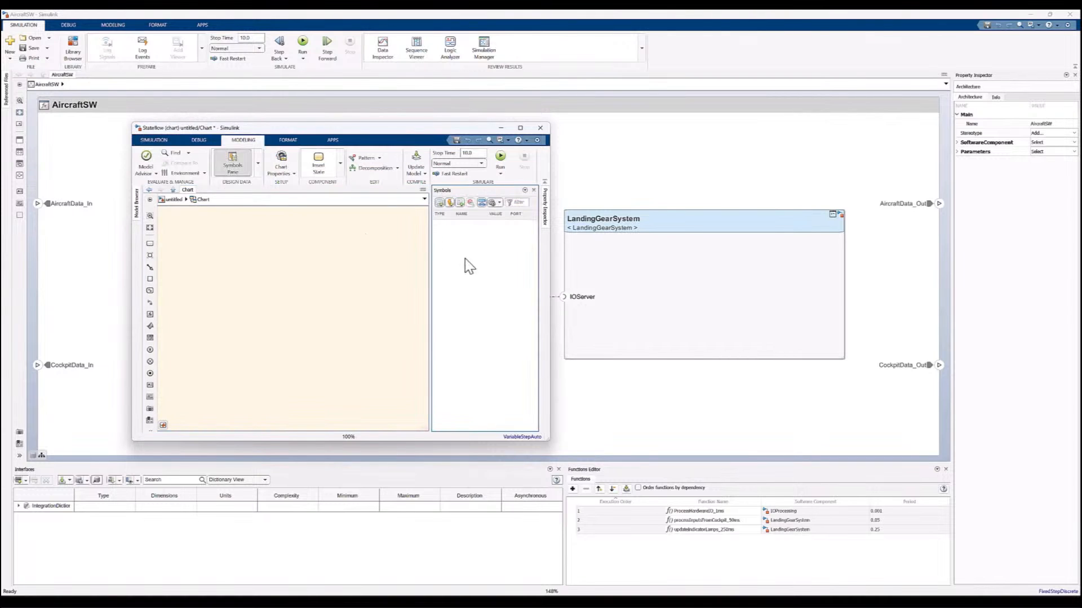
pyautogui.click(450, 202)
pyautogui.doubleClick(478, 224)
pyautogui.write('BaseRate_1ms')
pyautogui.doubleClick(484, 235)
pyautogui.write('ProcessHardwareIO_1ms')
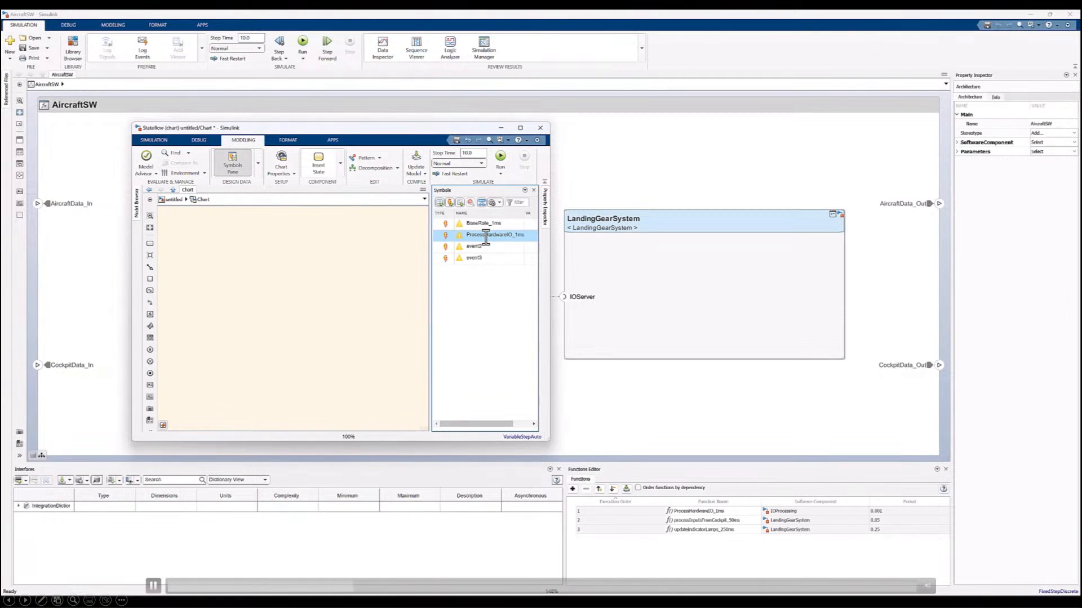
# Step: Name the remaining two events ProcessInputsFromCockpit_50ms and UpdateIndicatorLamps_250ms, and widen the symbol list to show the full names
pyautogui.doubleClick(483, 246)
pyautogui.write('ProcessInputsFrom')
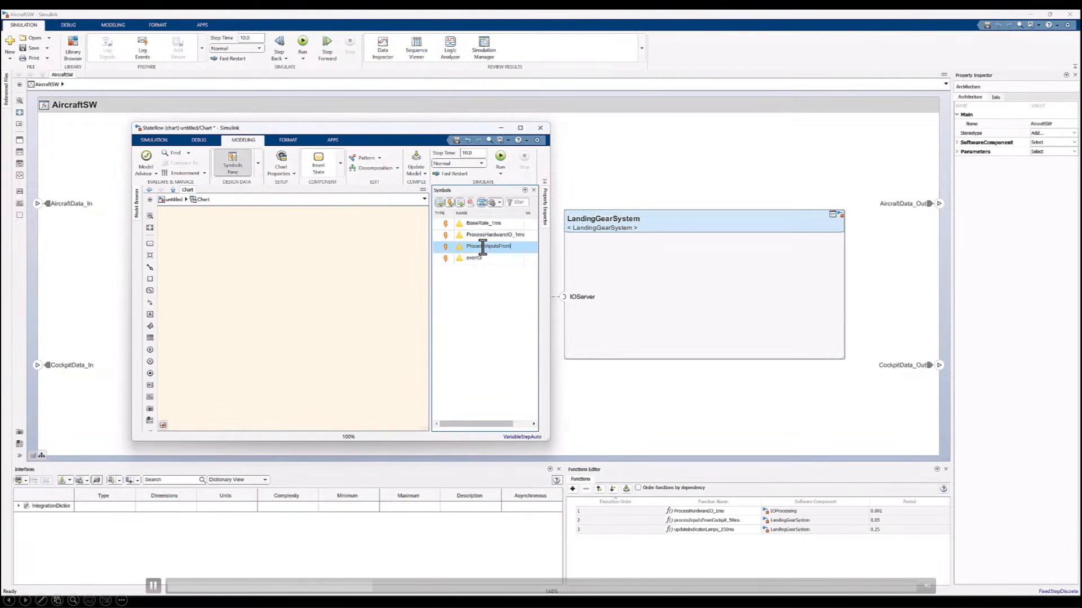
pyautogui.write('Cockpit_50ms')
pyautogui.doubleClick(478, 258)
pyautogui.write('UpdateIndicatorLamps_')
pyautogui.moveTo(430, 291); pyautogui.dragTo(386, 291)
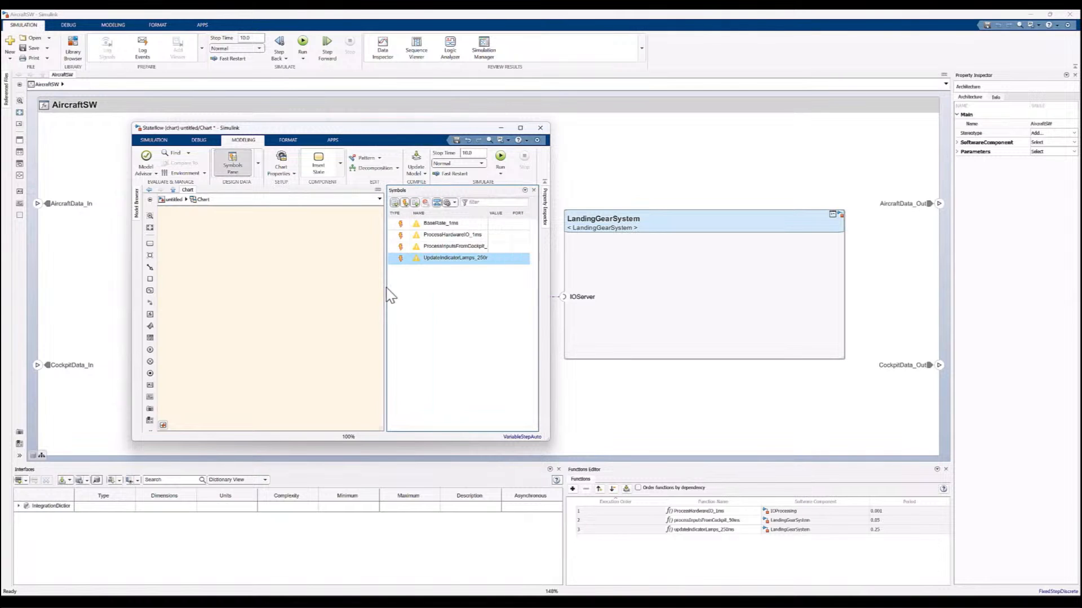
pyautogui.moveTo(480, 213); pyautogui.dragTo(514, 214)
# Step: Draw a Run state with entry calls ProcessHardwareIO_1ms();, ProcessInputsFromCockpit_50ms(); and UpdateIndicatorLamps_250ms();, followed by the line on every(1, BaseRate_1ms):
pyautogui.moveTo(187, 251); pyautogui.dragTo(327, 391)
pyautogui.write('Run')
pyautogui.press('Return')
pyautogui.write('en:')
pyautogui.press('Return')
pyautogui.write('ProcessHardwareIO_1ms();')
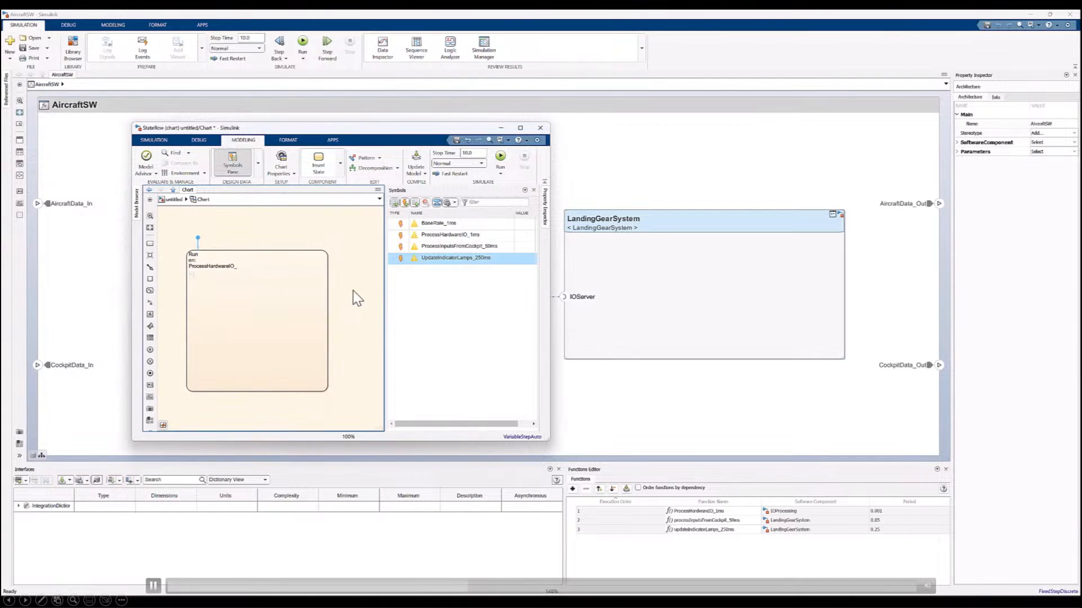
pyautogui.press('Return')
pyautogui.write('ProcessInputsFromCockpit_50ms();')
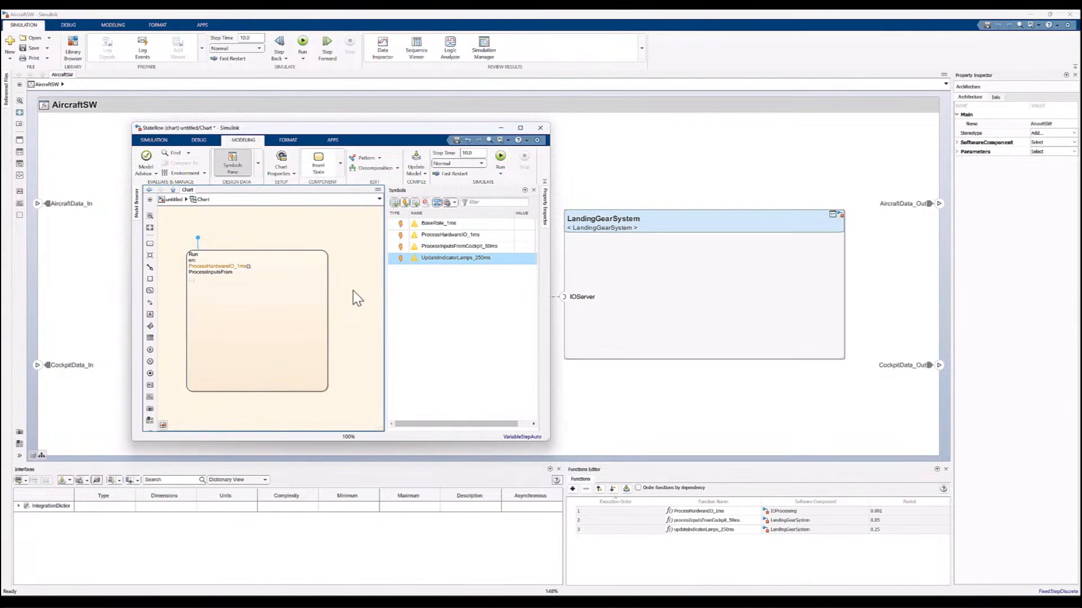
pyautogui.press('Return')
pyautogui.write('UpdateIndicatorLamps_250ms(); on every(1, BaseRate_1ms);')
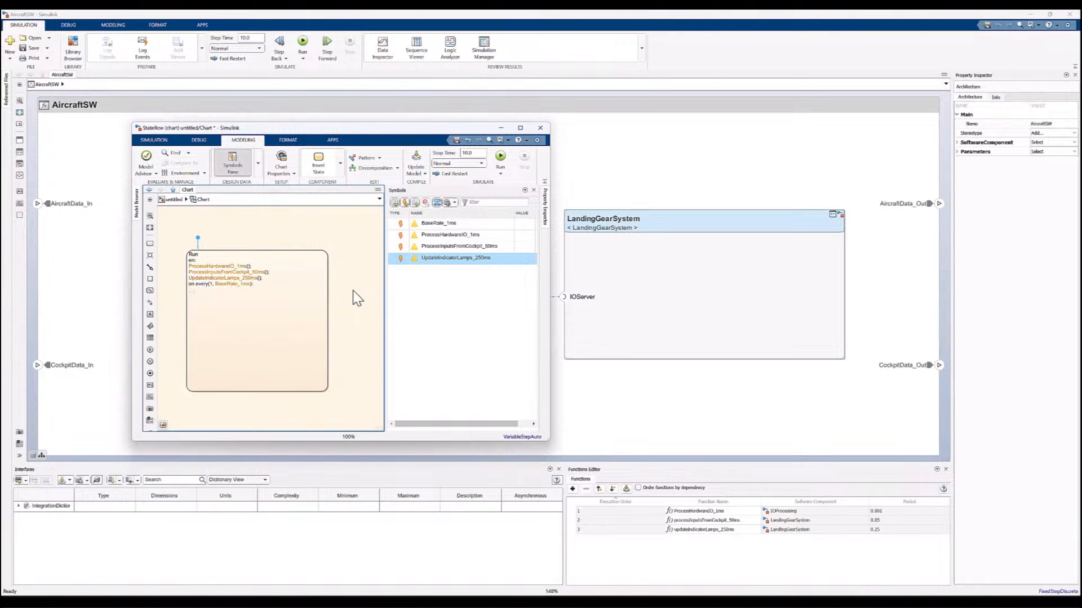
# Step: Call ProcessHardwareIO_1ms(); under the 1 ms condition, and add on every(50, BaseRate_1ms): with ProcessInputsFromCockpit_50ms(); to the Run state
pyautogui.press('Return')
pyautogui.write('ProcessHardwareIO_1ms();')
pyautogui.press('Return')
pyautogui.write('on every(50, Bas')
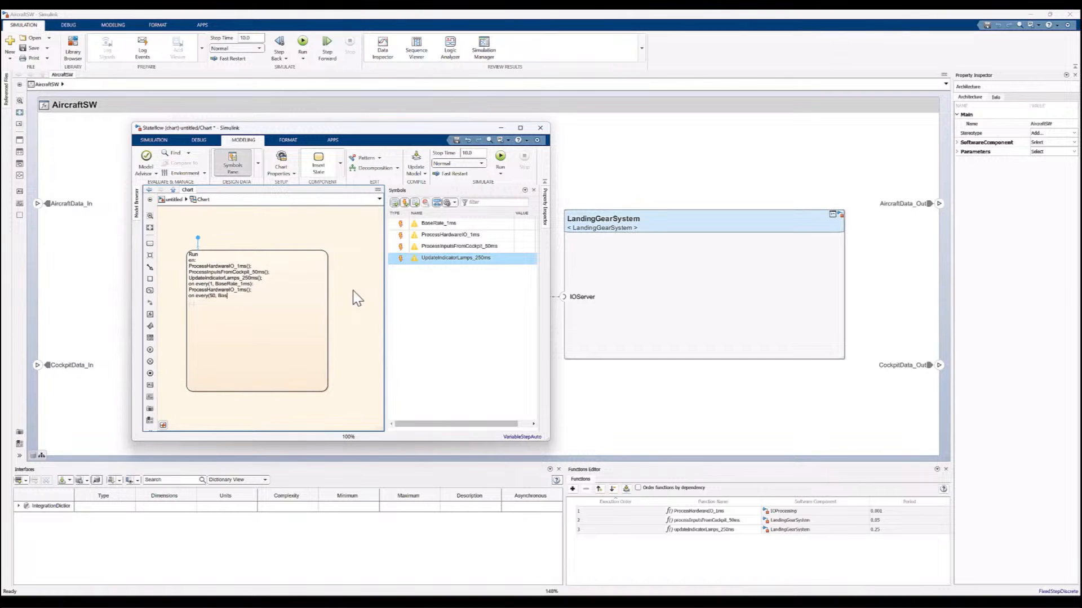
pyautogui.write('eRate_1ms);')
pyautogui.press('Return')
pyautogui.write('ProcessInputsFromCockpit_50ms();')
pyautogui.press('Return')
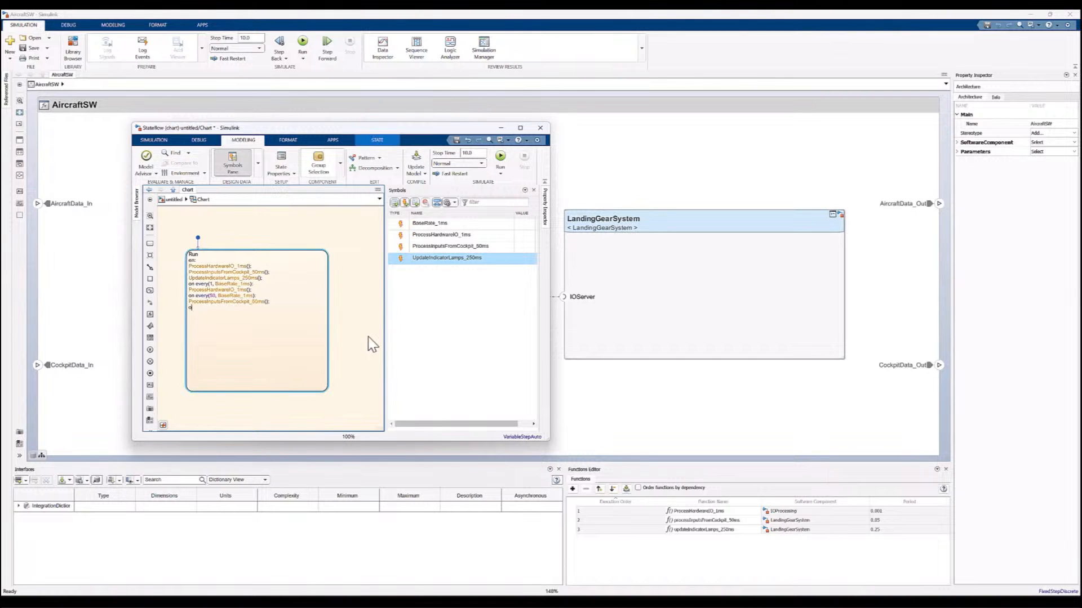
# Step: Finish the Run state with on every(250, BaseRate_1ms): calling UpdateIndicatorLamps_250ms();
pyautogui.write('on every(250, BaseRate_1ms);')
pyautogui.press('Return')
pyautogui.write('UpdateIndicatorLamps_250ms();')
pyautogui.click(367, 336)
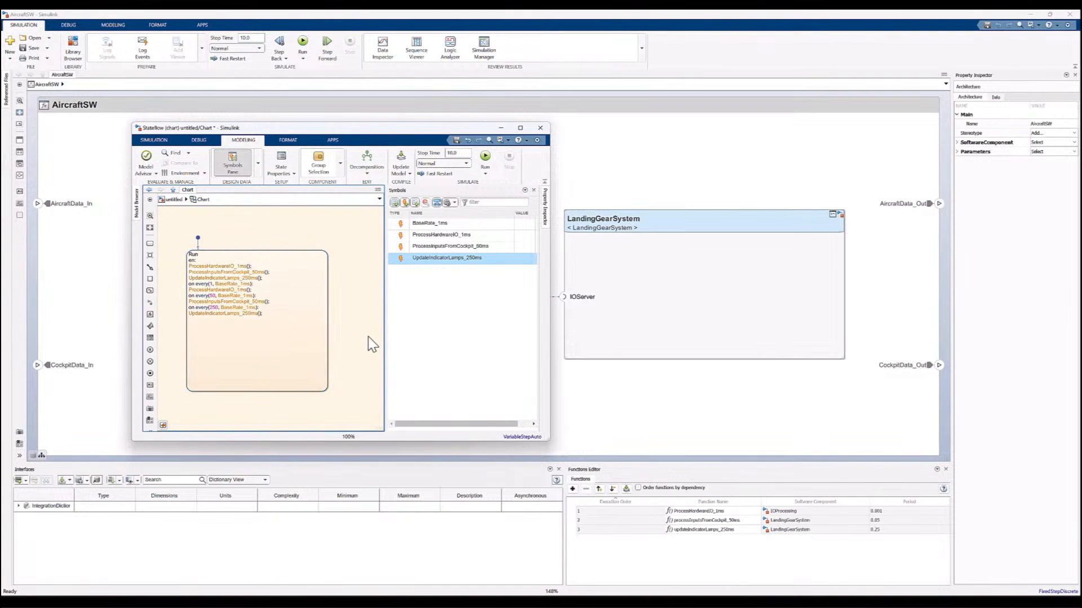
# Step: Make BaseRate_1ms an input event and the other three chart events output events
pyautogui.click(401, 224)
pyautogui.click(408, 233)
pyautogui.click(402, 236)
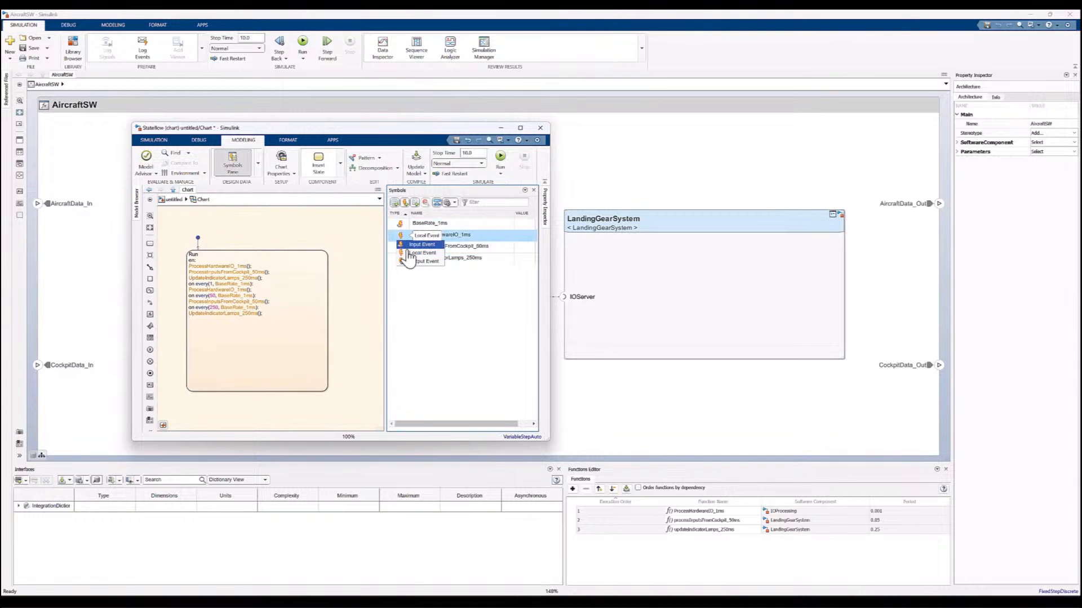
pyautogui.click(407, 261)
pyautogui.click(401, 235)
pyautogui.click(410, 261)
pyautogui.click(402, 236)
pyautogui.click(412, 262)
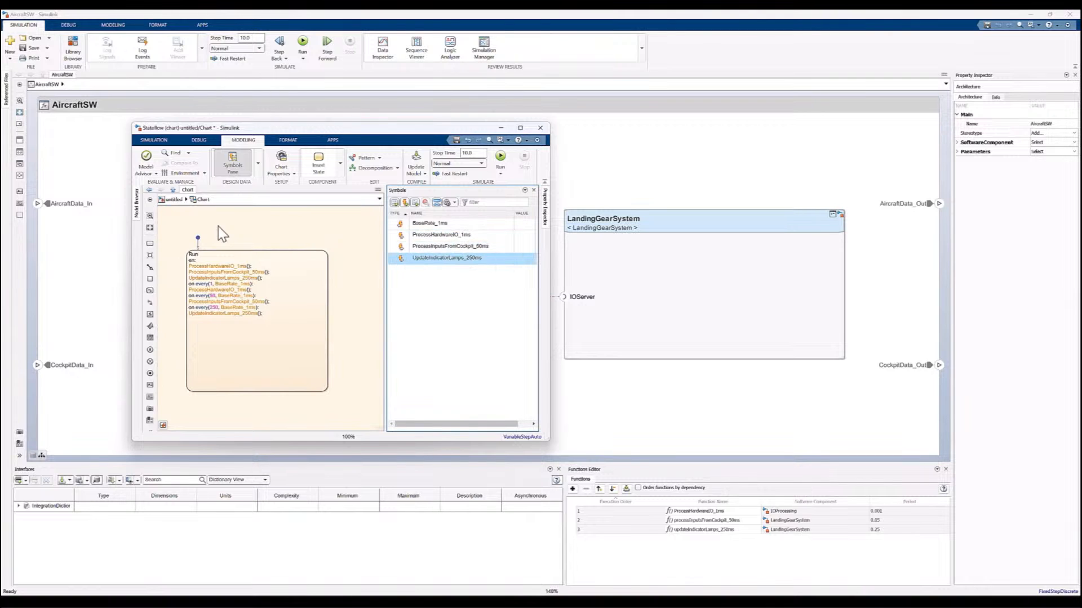
# Step: In the untitled model, enlarge the chart, wire the function-call generator into it, and connect its three event outputs to the matching AircraftSW inputs
pyautogui.click(175, 200)
pyautogui.moveTo(258, 329)
pyautogui.mouseDown()
pyautogui.moveTo(215, 374)
pyautogui.moveTo(246, 345)
pyautogui.mouseUp()
pyautogui.moveTo(211, 303); pyautogui.dragTo(354, 330)
pyautogui.moveTo(291, 353); pyautogui.dragTo(354, 349)
pyautogui.moveTo(290, 376); pyautogui.dragTo(354, 367)
pyautogui.moveTo(219, 386); pyautogui.dragTo(221, 378)
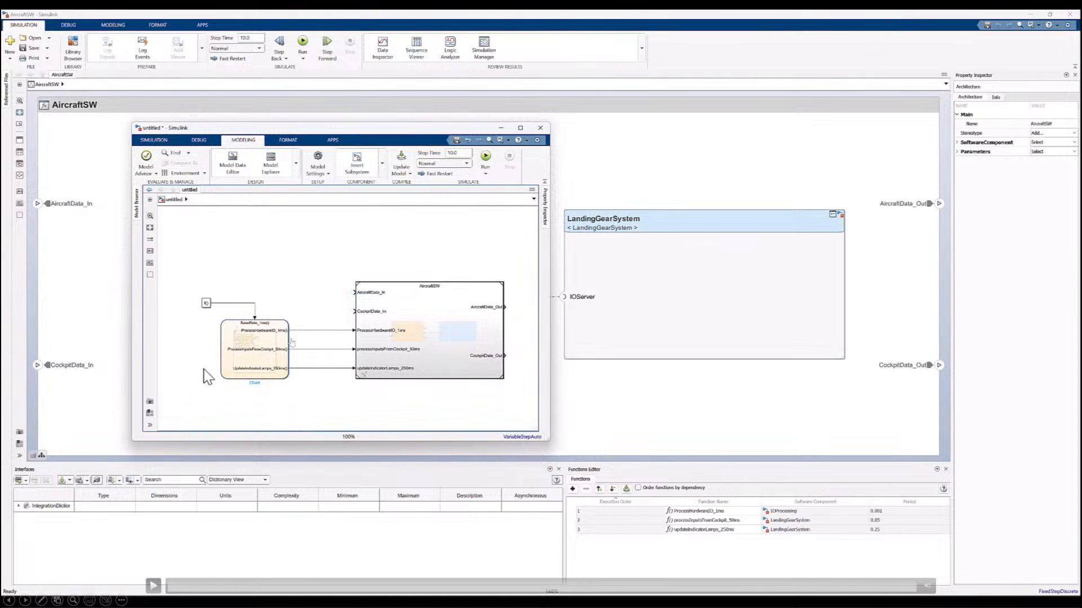